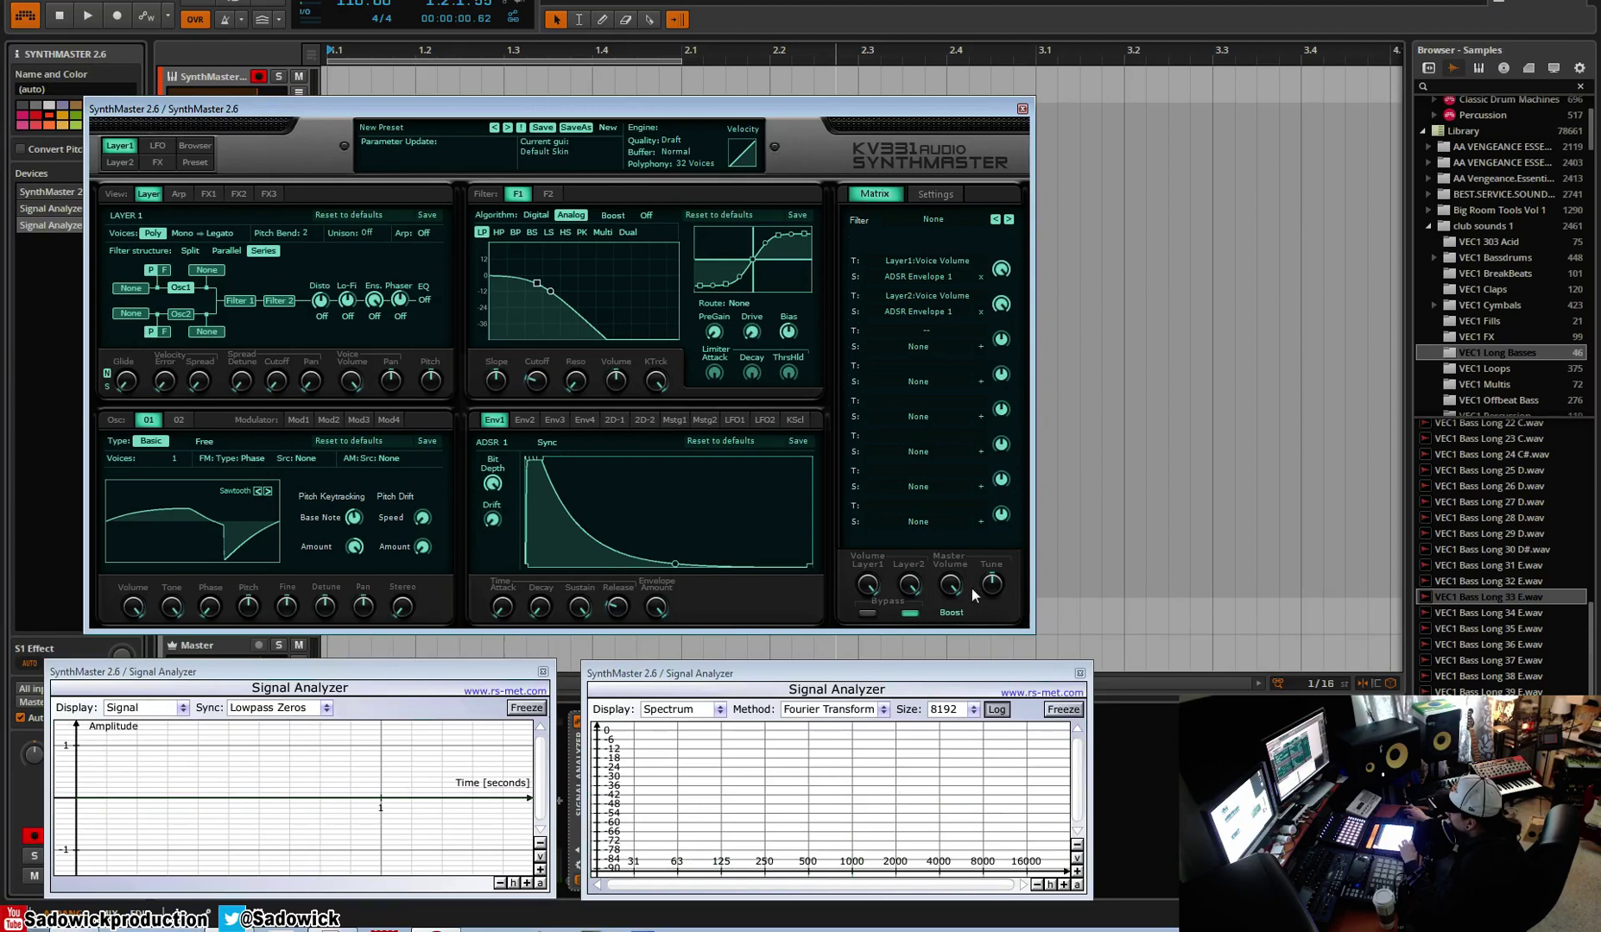
Turn on the master Boost and lengthen ADSR 1's attack to 0.18 sec with a more gradual attack slope
left_click(952, 611)
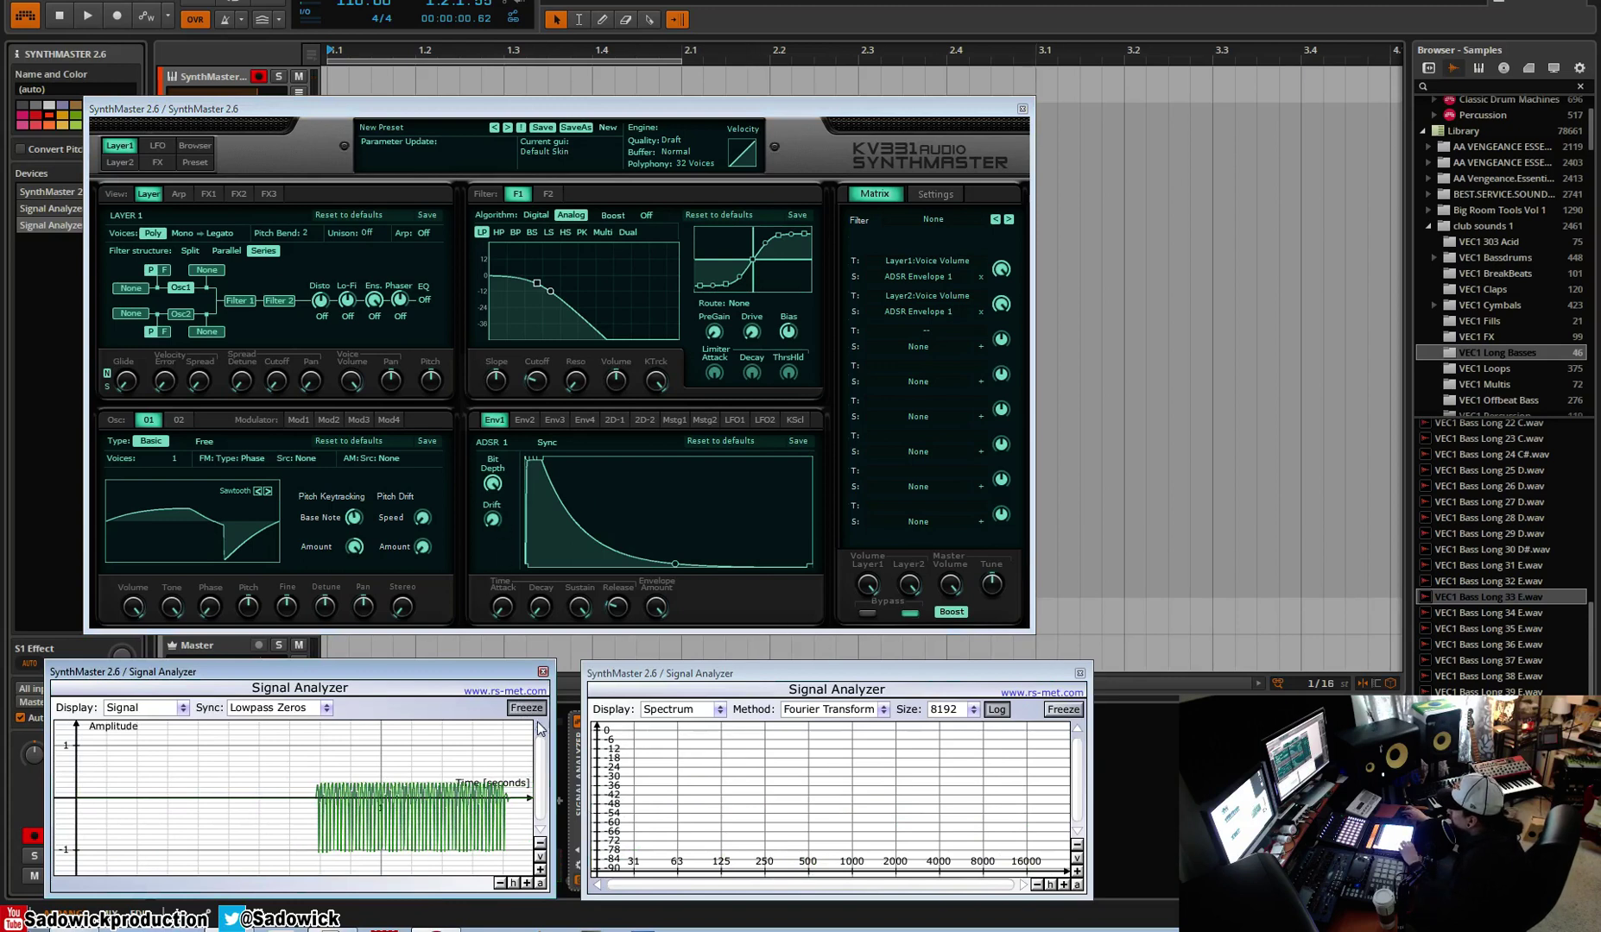
left_click_drag(502, 606, 507, 560)
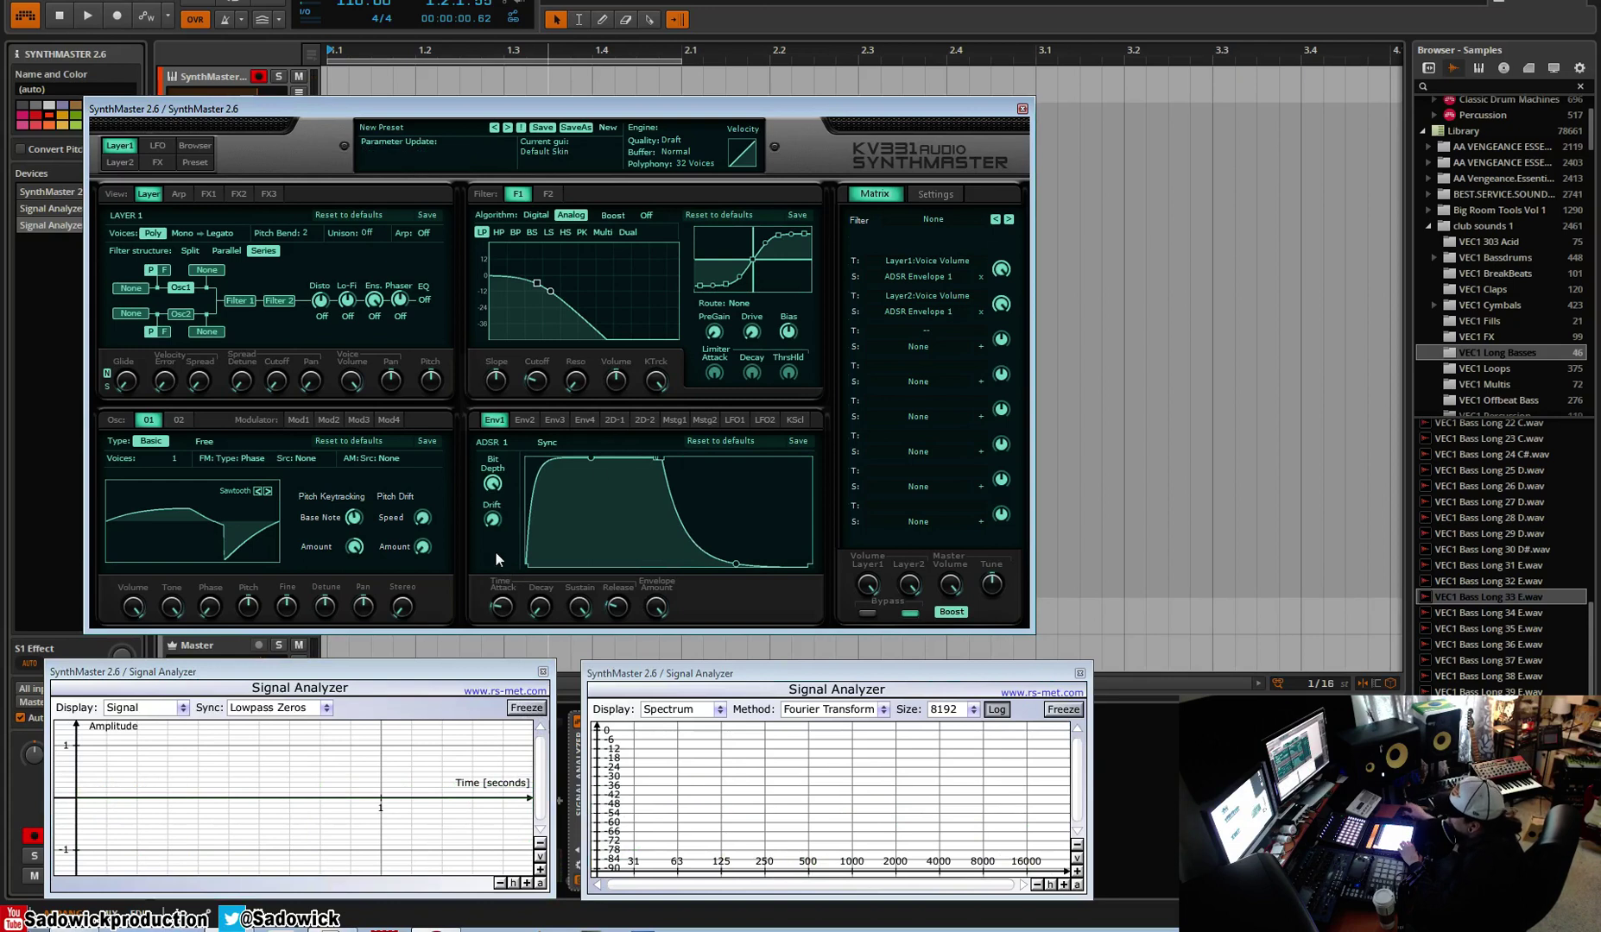
left_click(606, 457)
left_click_drag(590, 460, 600, 509)
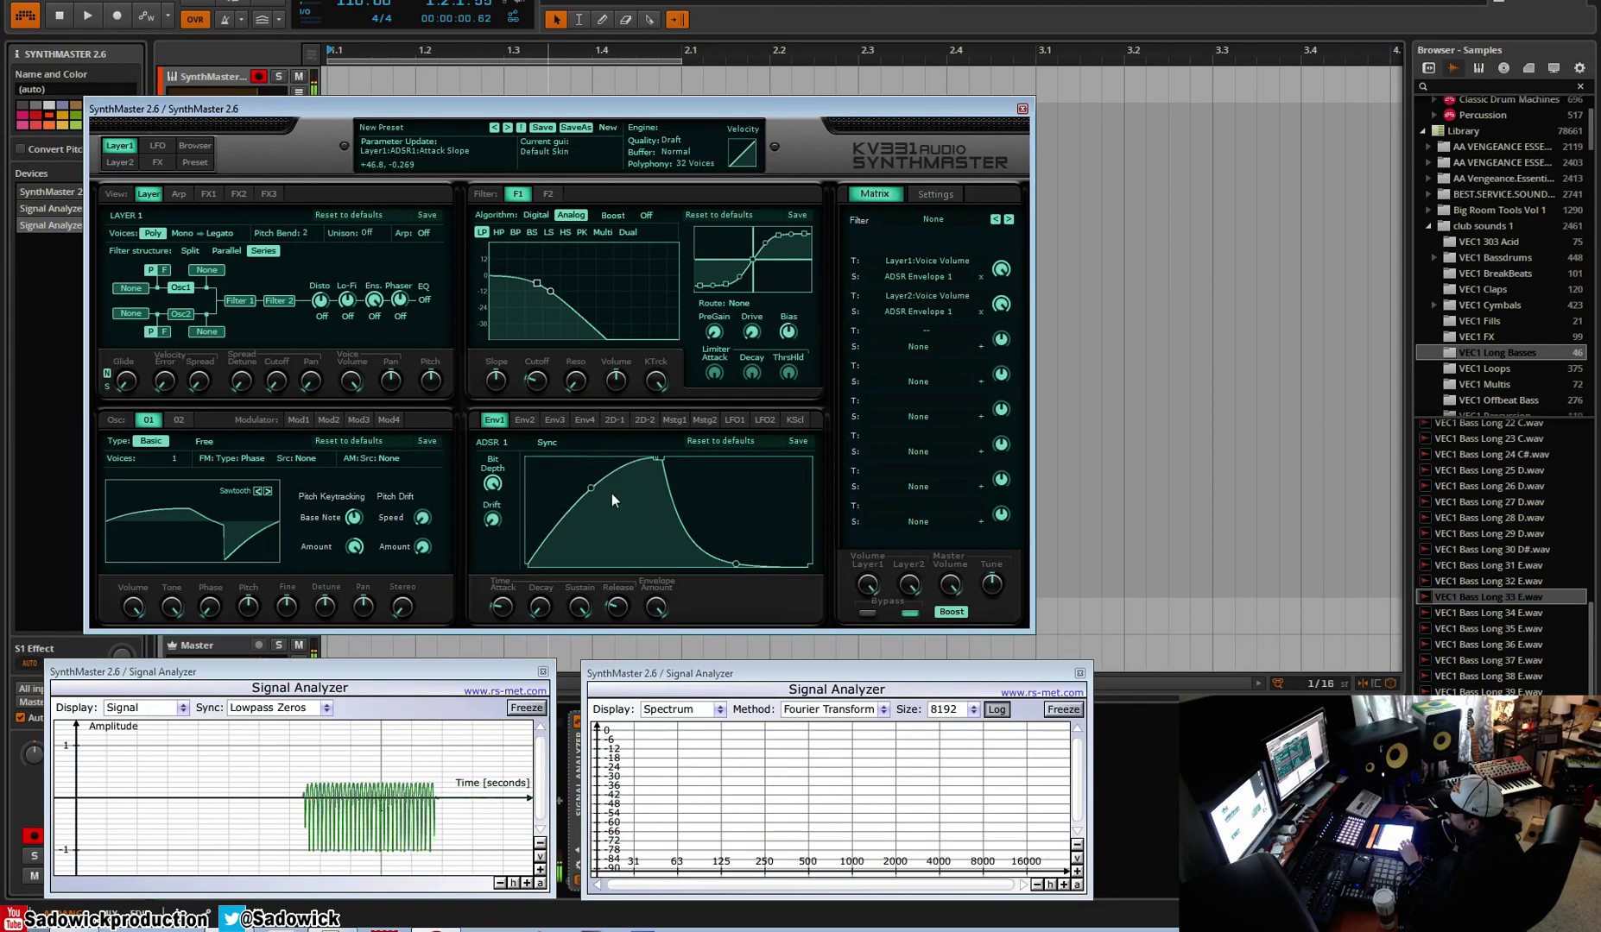
left_click_drag(661, 460, 714, 460)
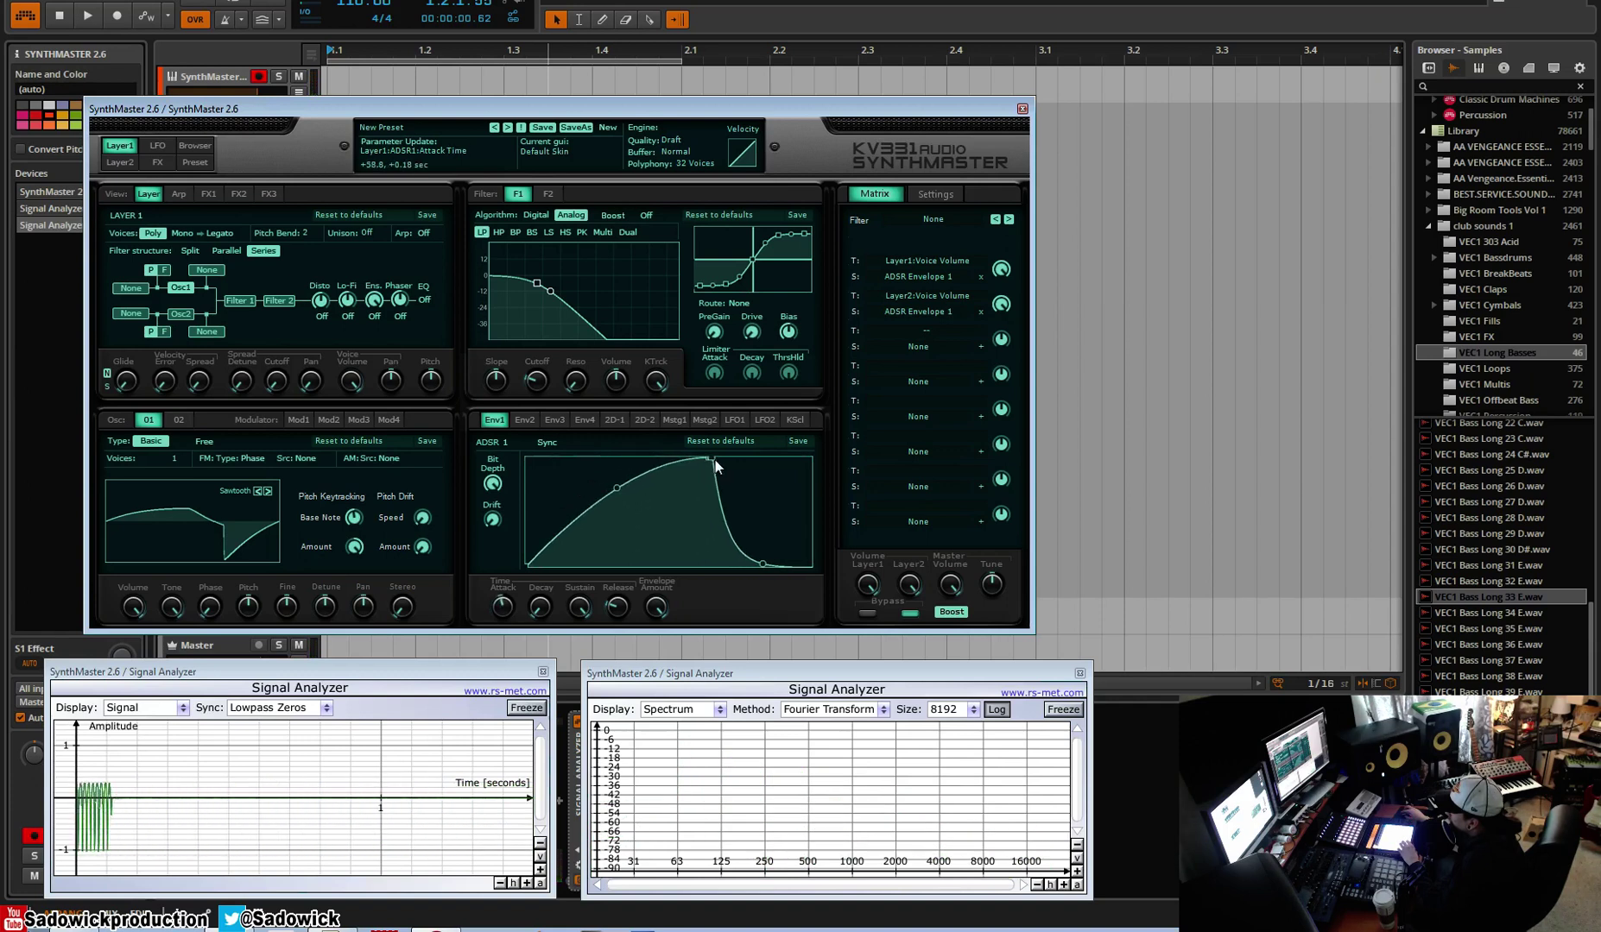
left_click(412, 787)
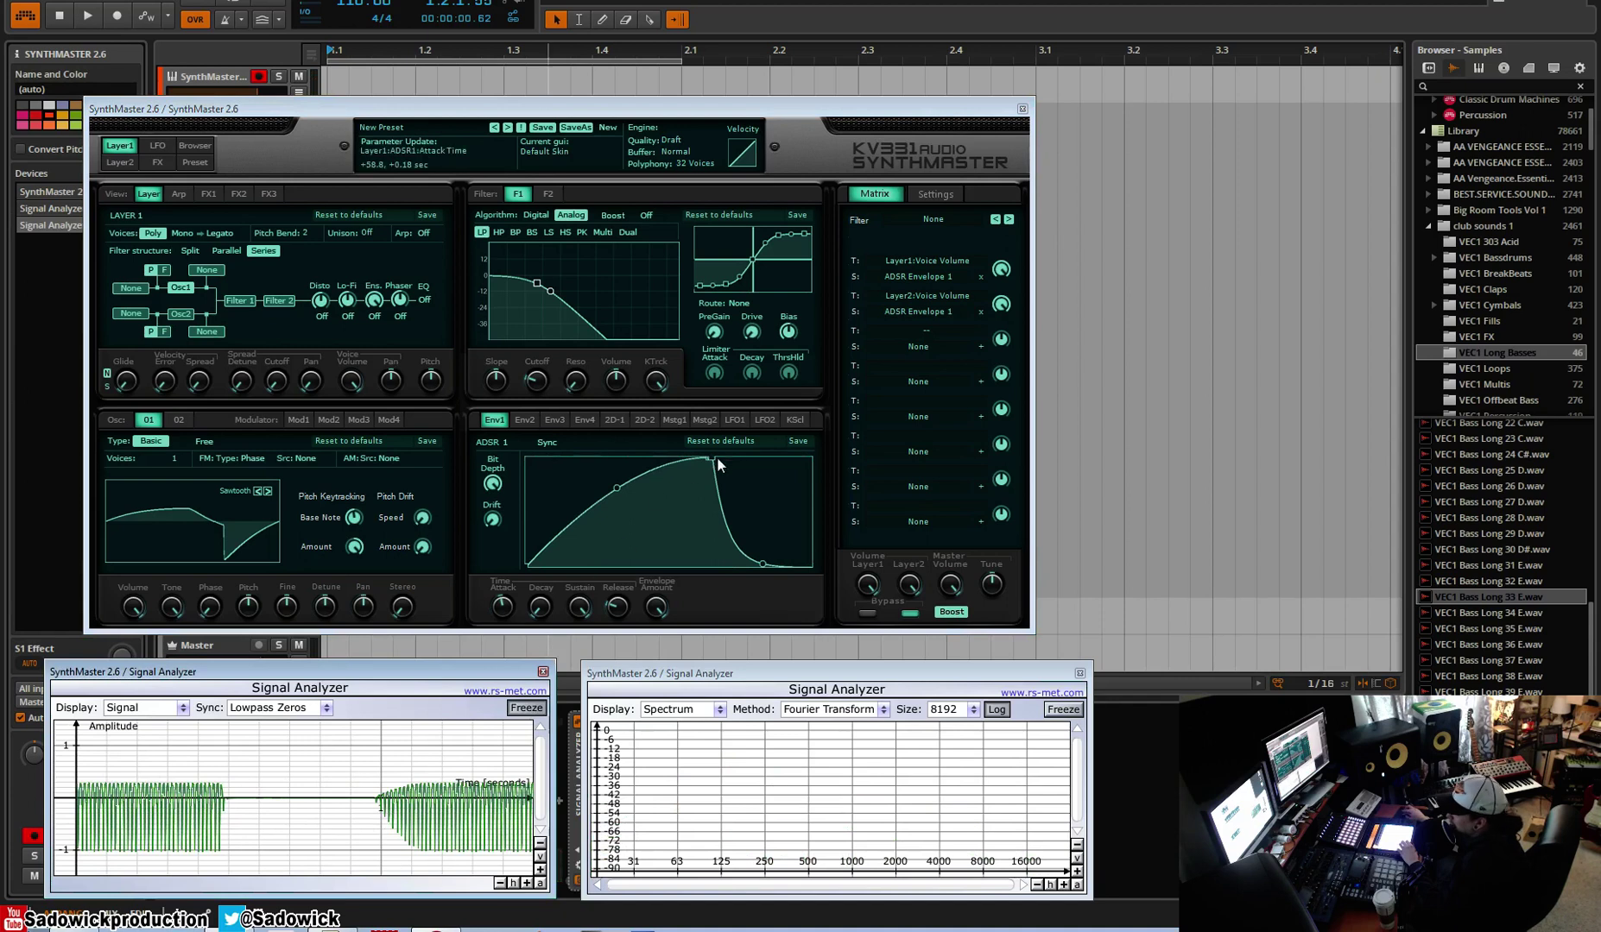
Shorten ADSR 1's attack to near its minimum and lower its sustain level to 0.520 with a 12 msec decay
mouse_move(502, 605)
left_mouse_down()
mouse_move(503, 648)
mouse_move(559, 563)
mouse_move(554, 599)
left_mouse_up()
left_click(575, 604)
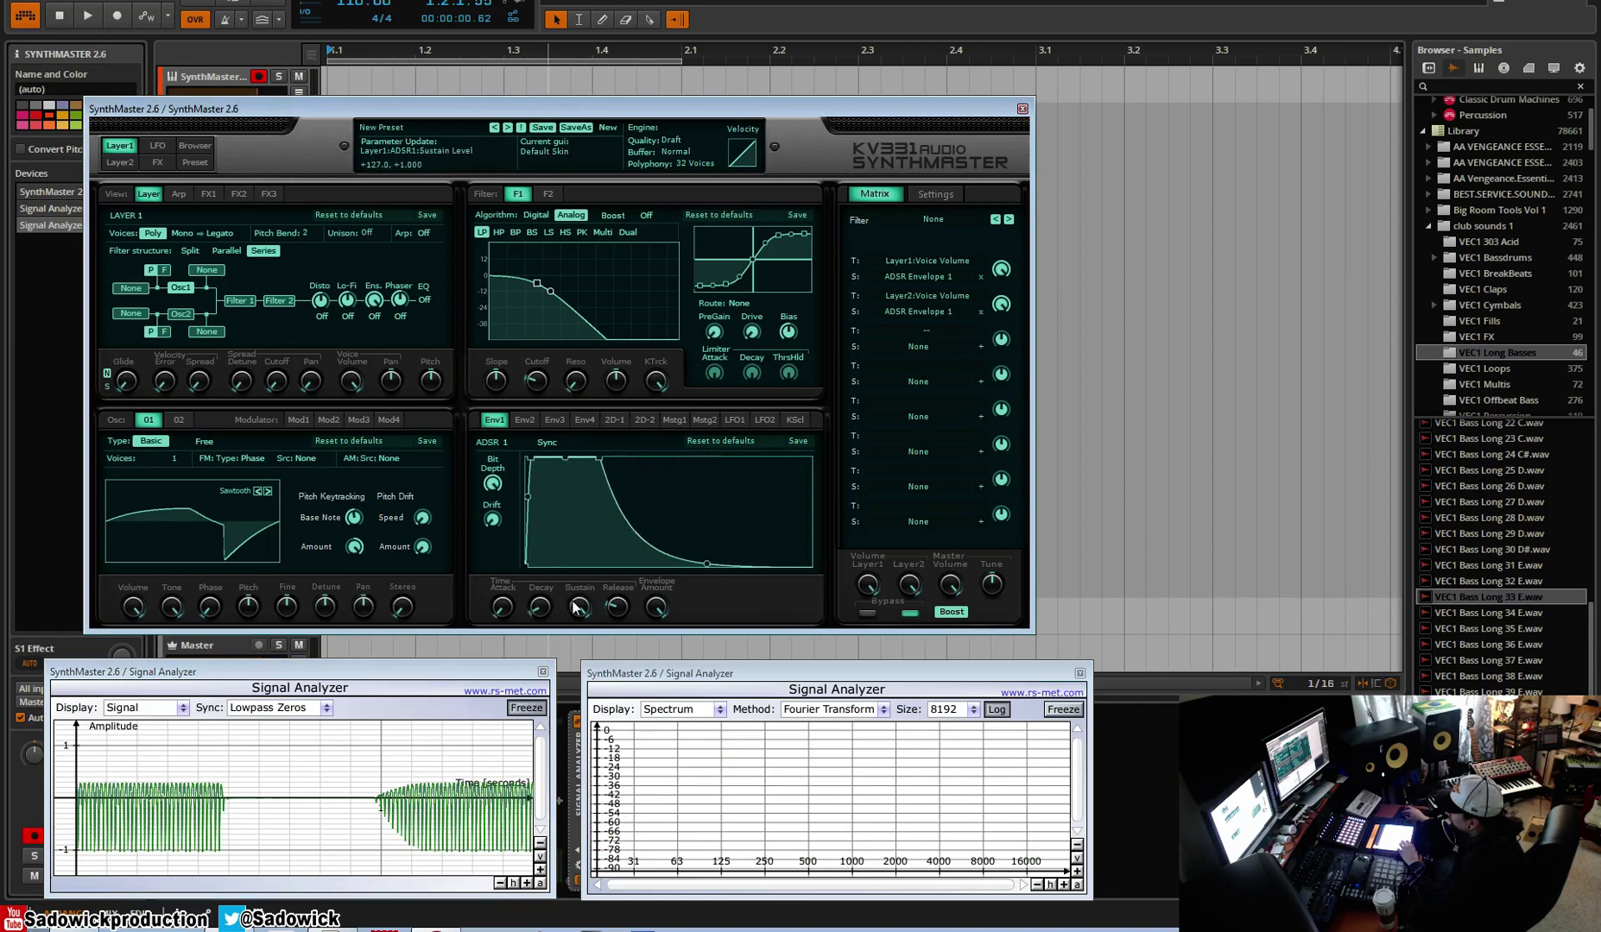
left_click_drag(597, 459, 611, 457)
left_click_drag(583, 611, 585, 715)
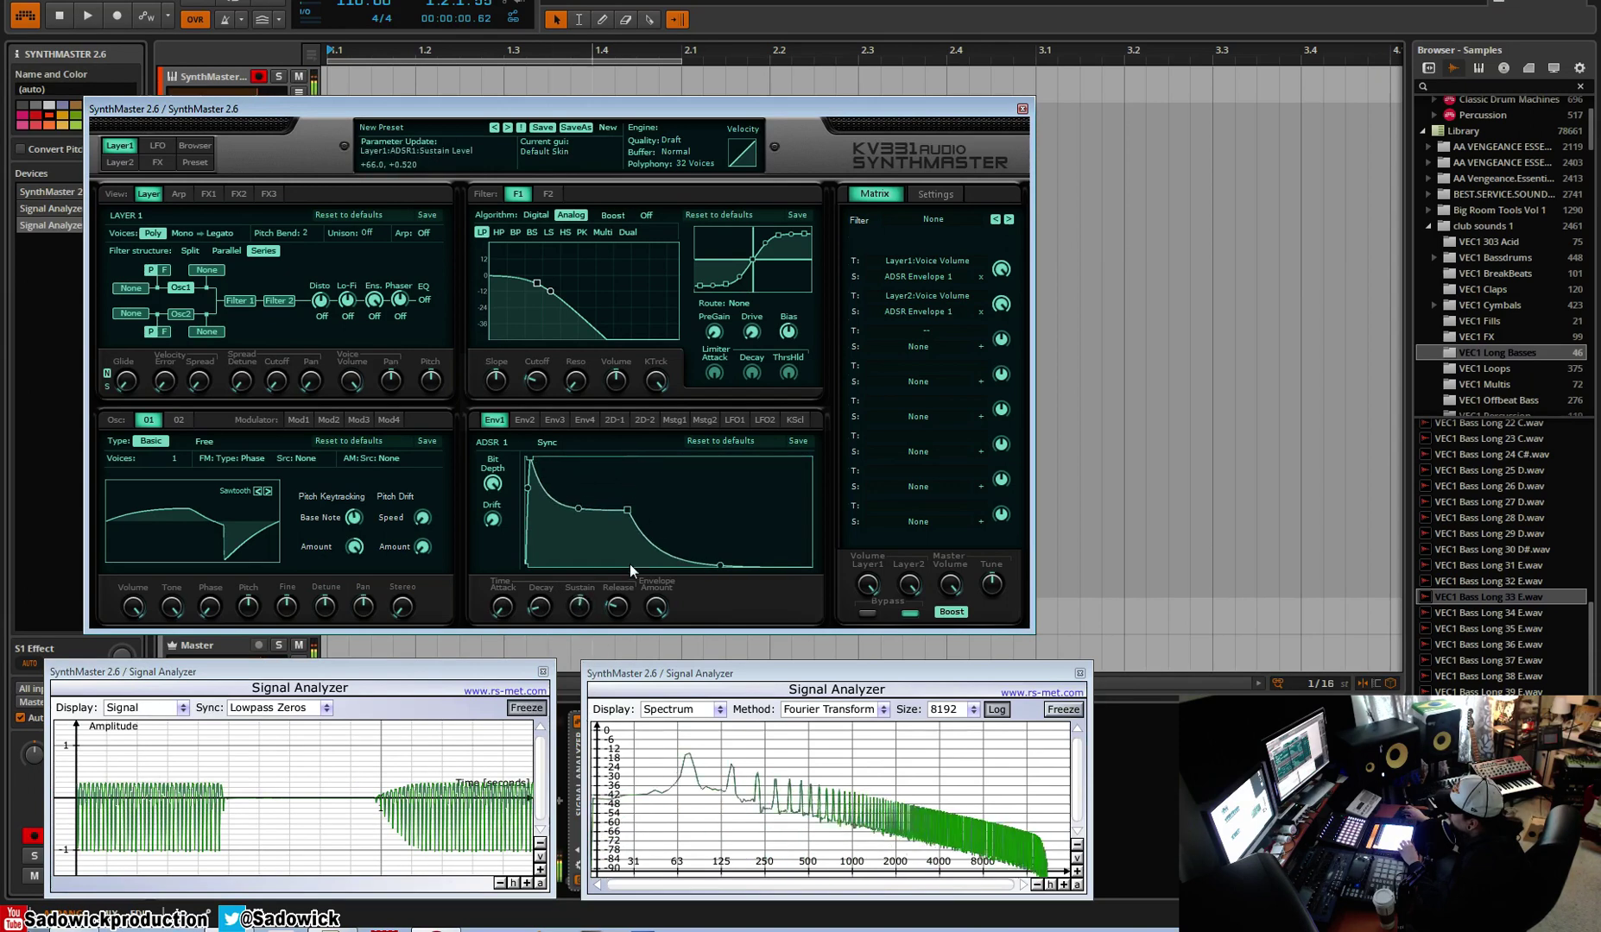
left_click(530, 709)
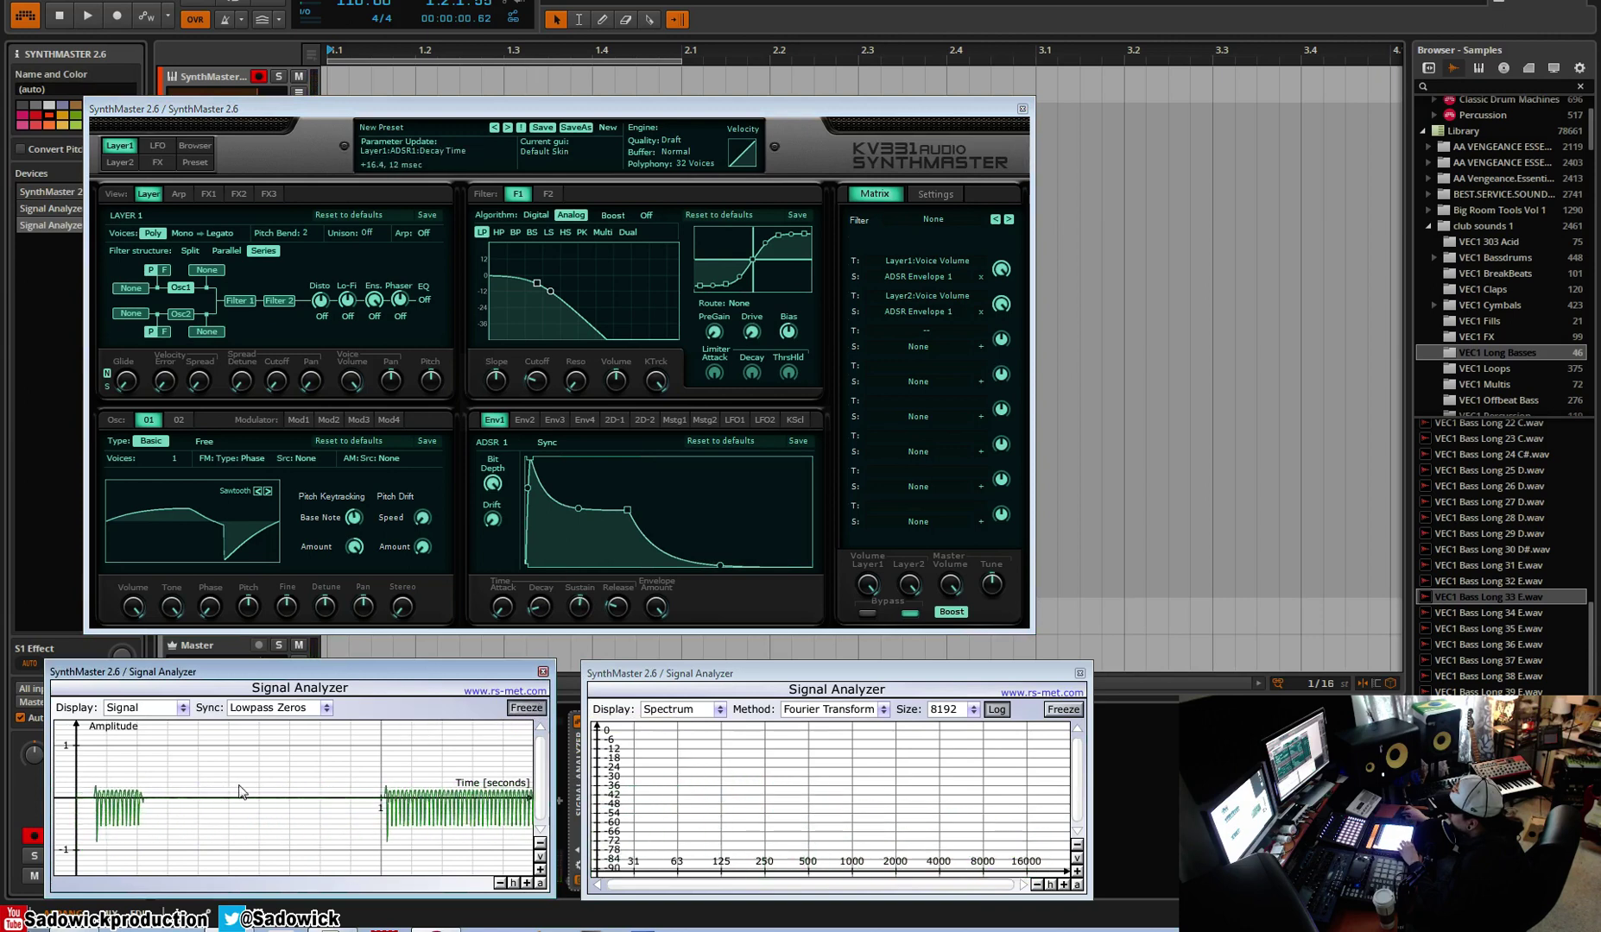
Try ADSR 1 decay times of 47 msec and 0.21 sec, and return it to 6 msec with full sustain
left_click_drag(629, 508, 684, 512)
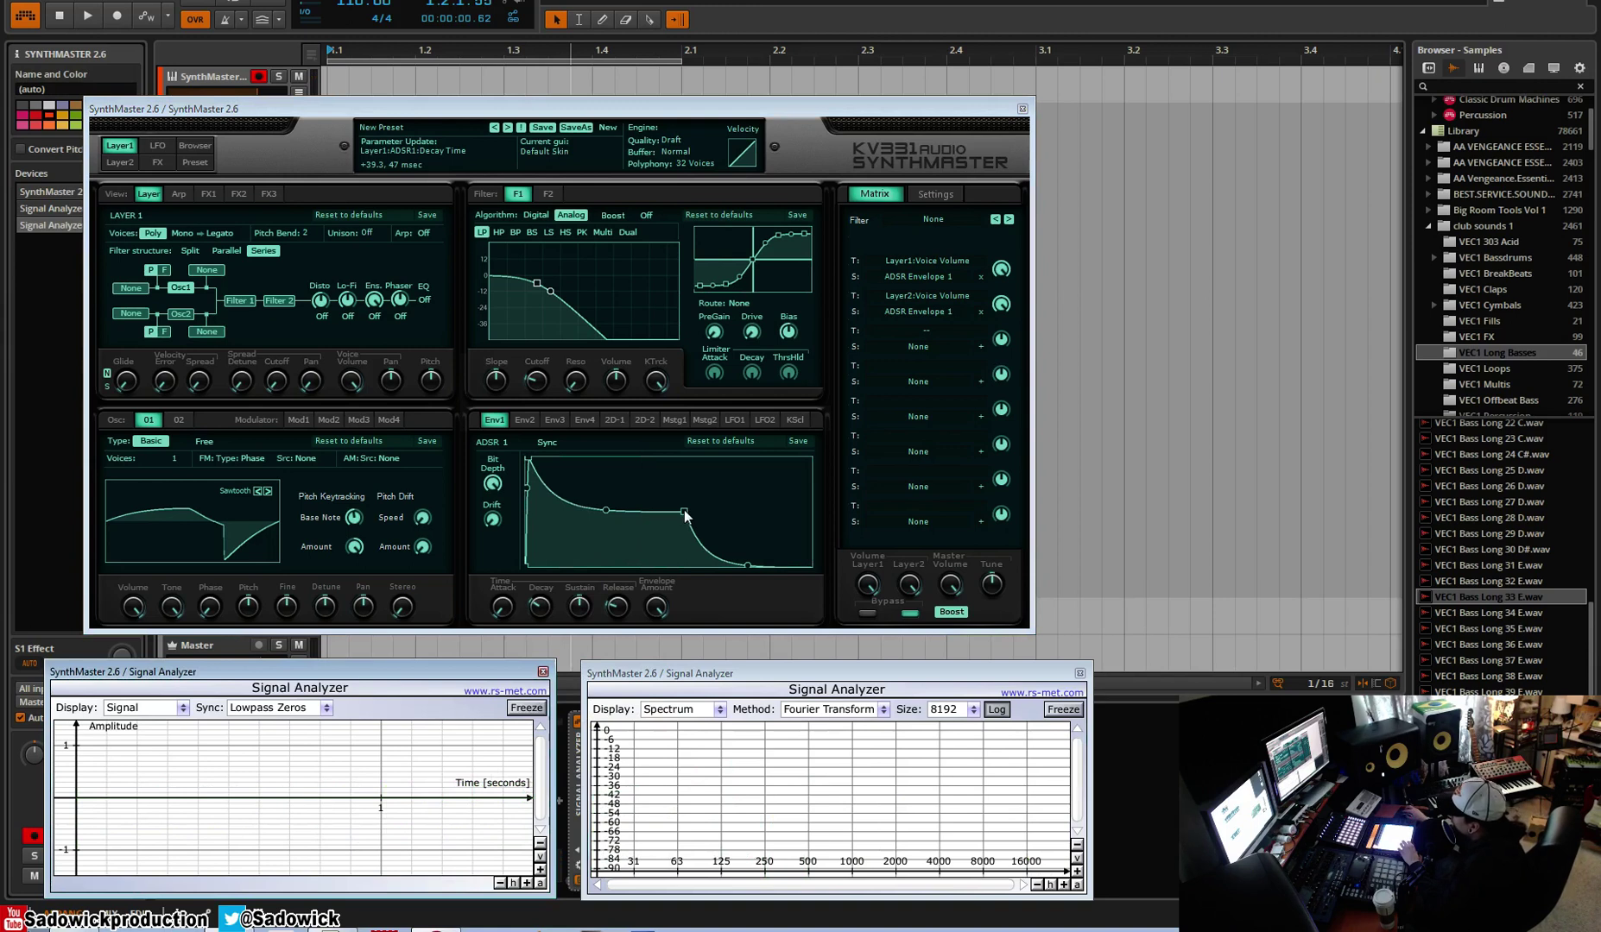
left_click_drag(684, 515, 714, 532)
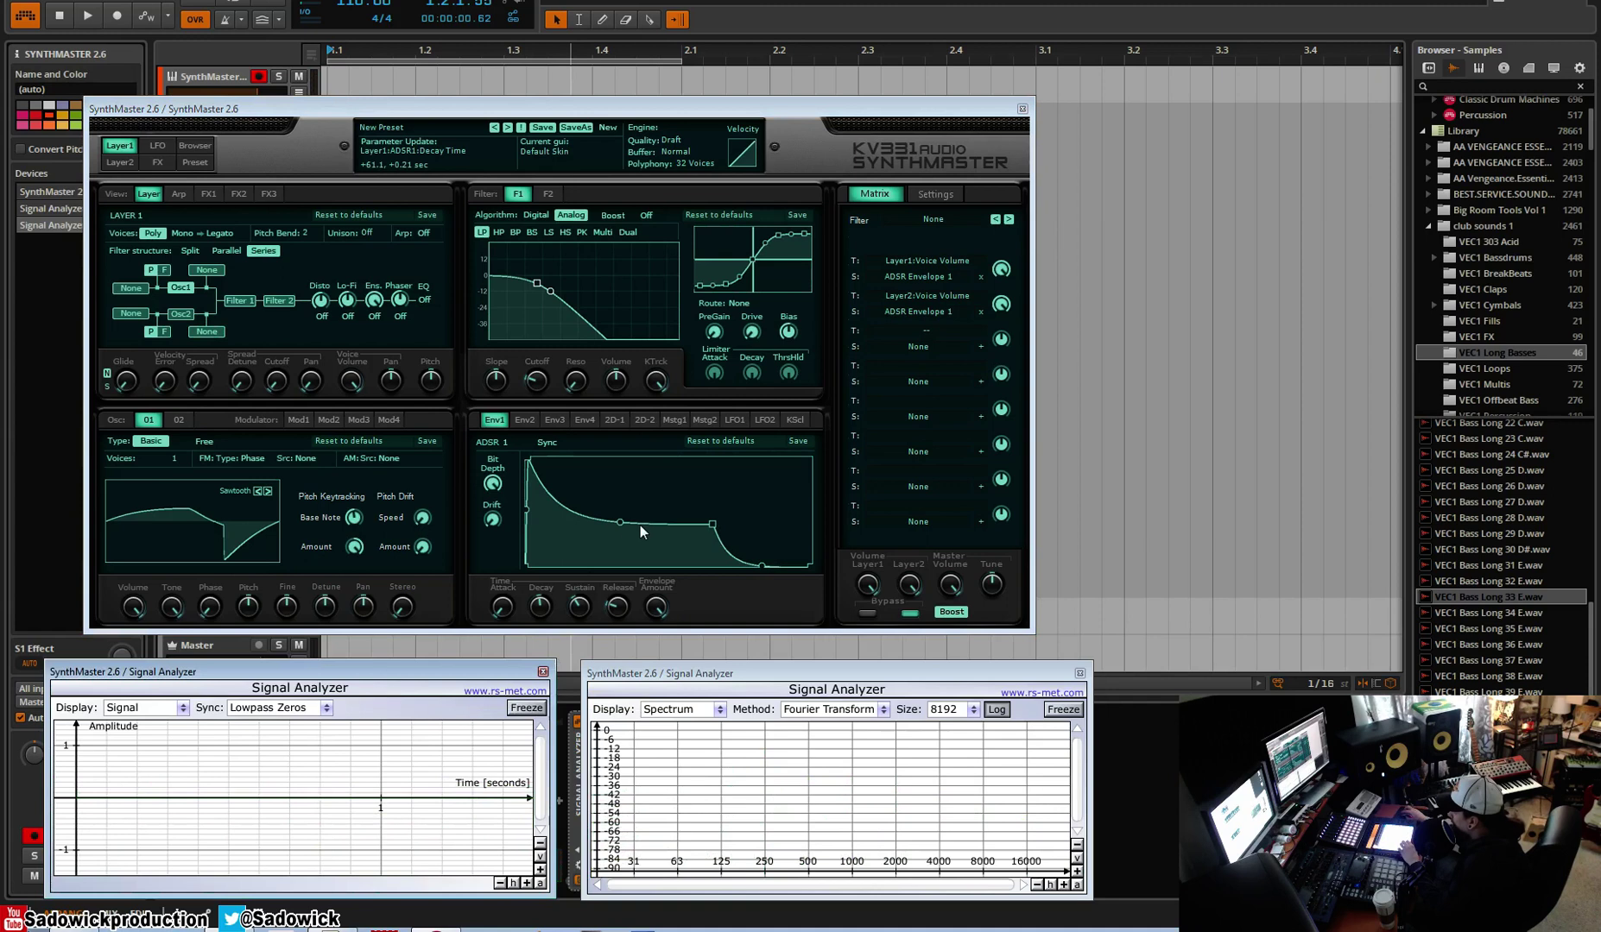
mouse_move(622, 525)
left_click_drag(622, 525, 661, 449)
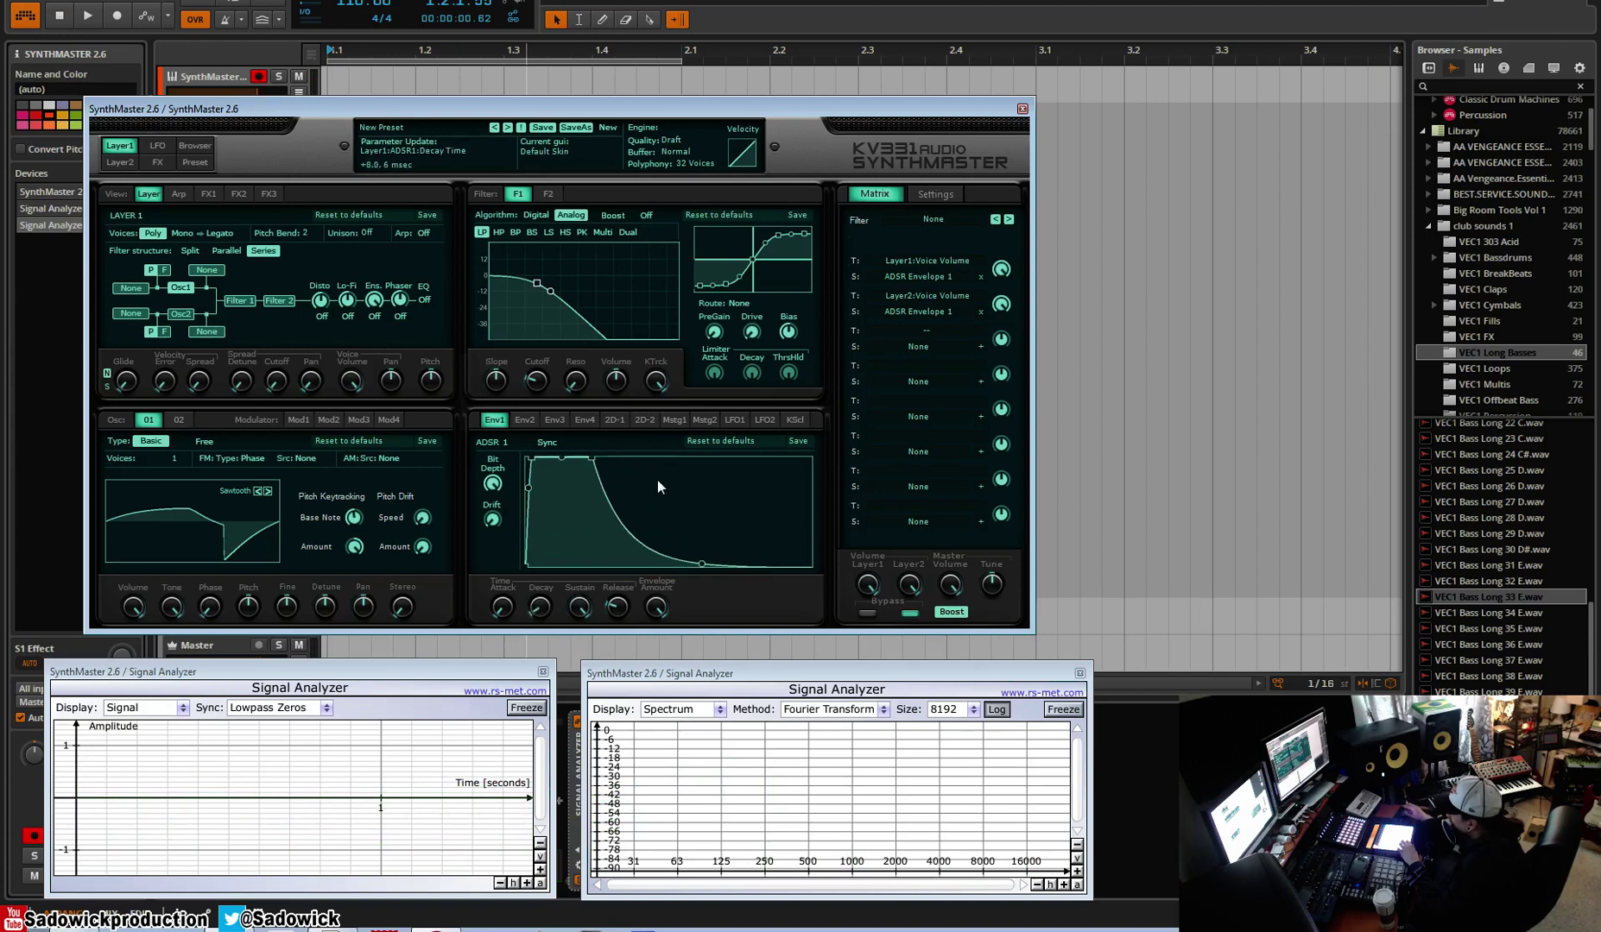
Adjust ADSR 1's release time, steepen its release slope and shorten the release to a near-immediate cutoff at full sustain
left_click_drag(627, 614, 639, 566)
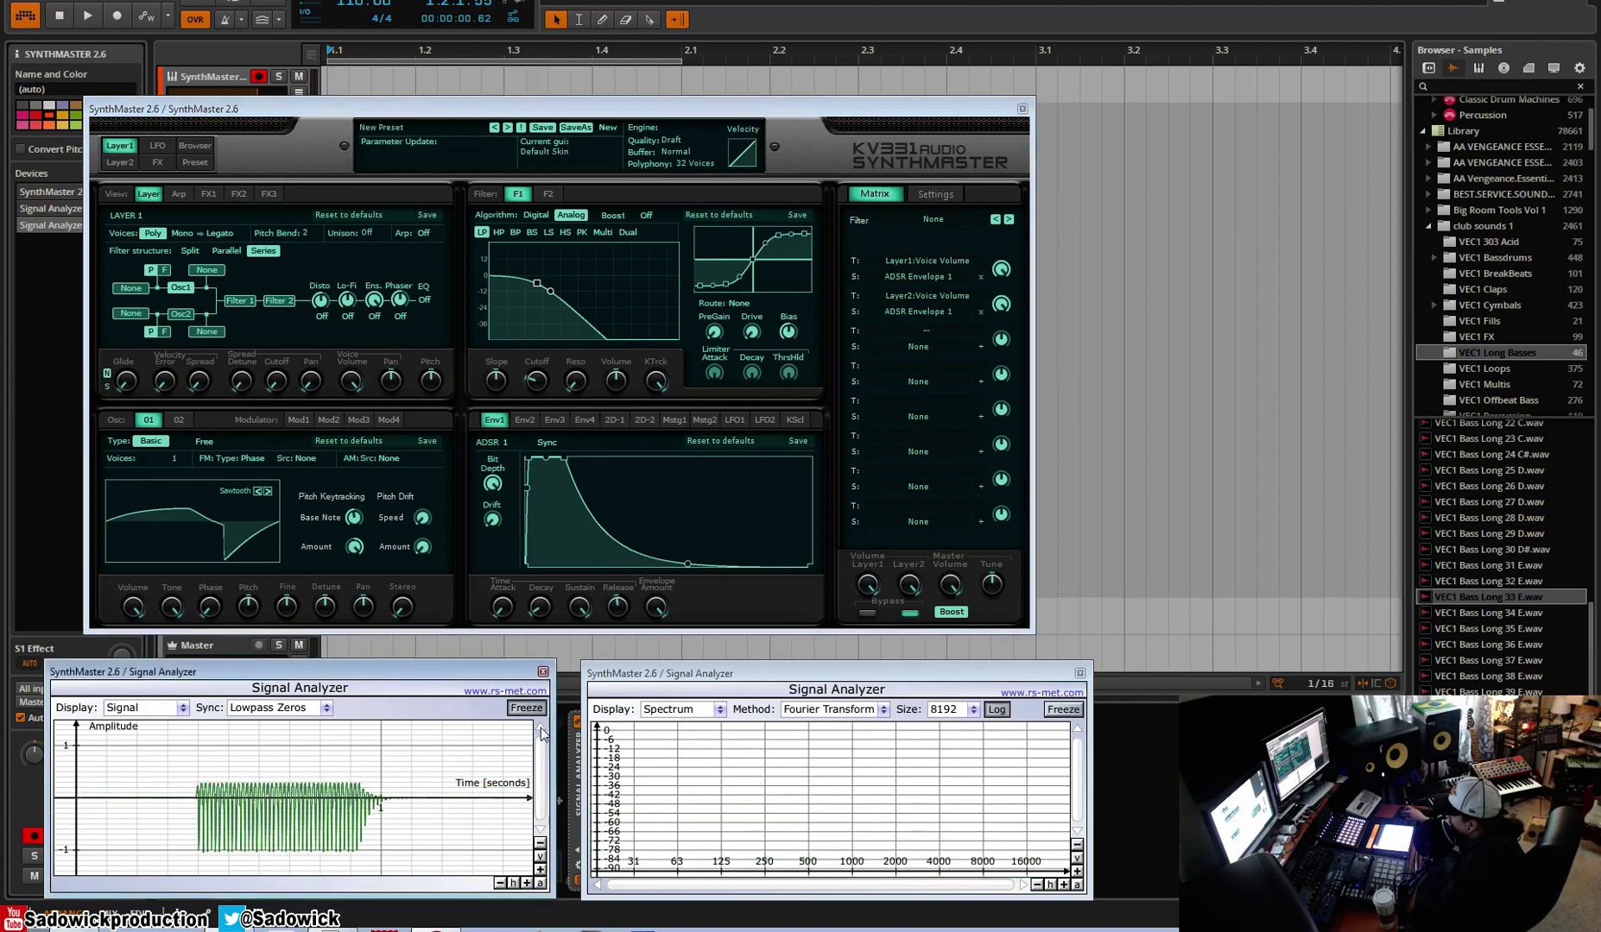
mouse_move(663, 619)
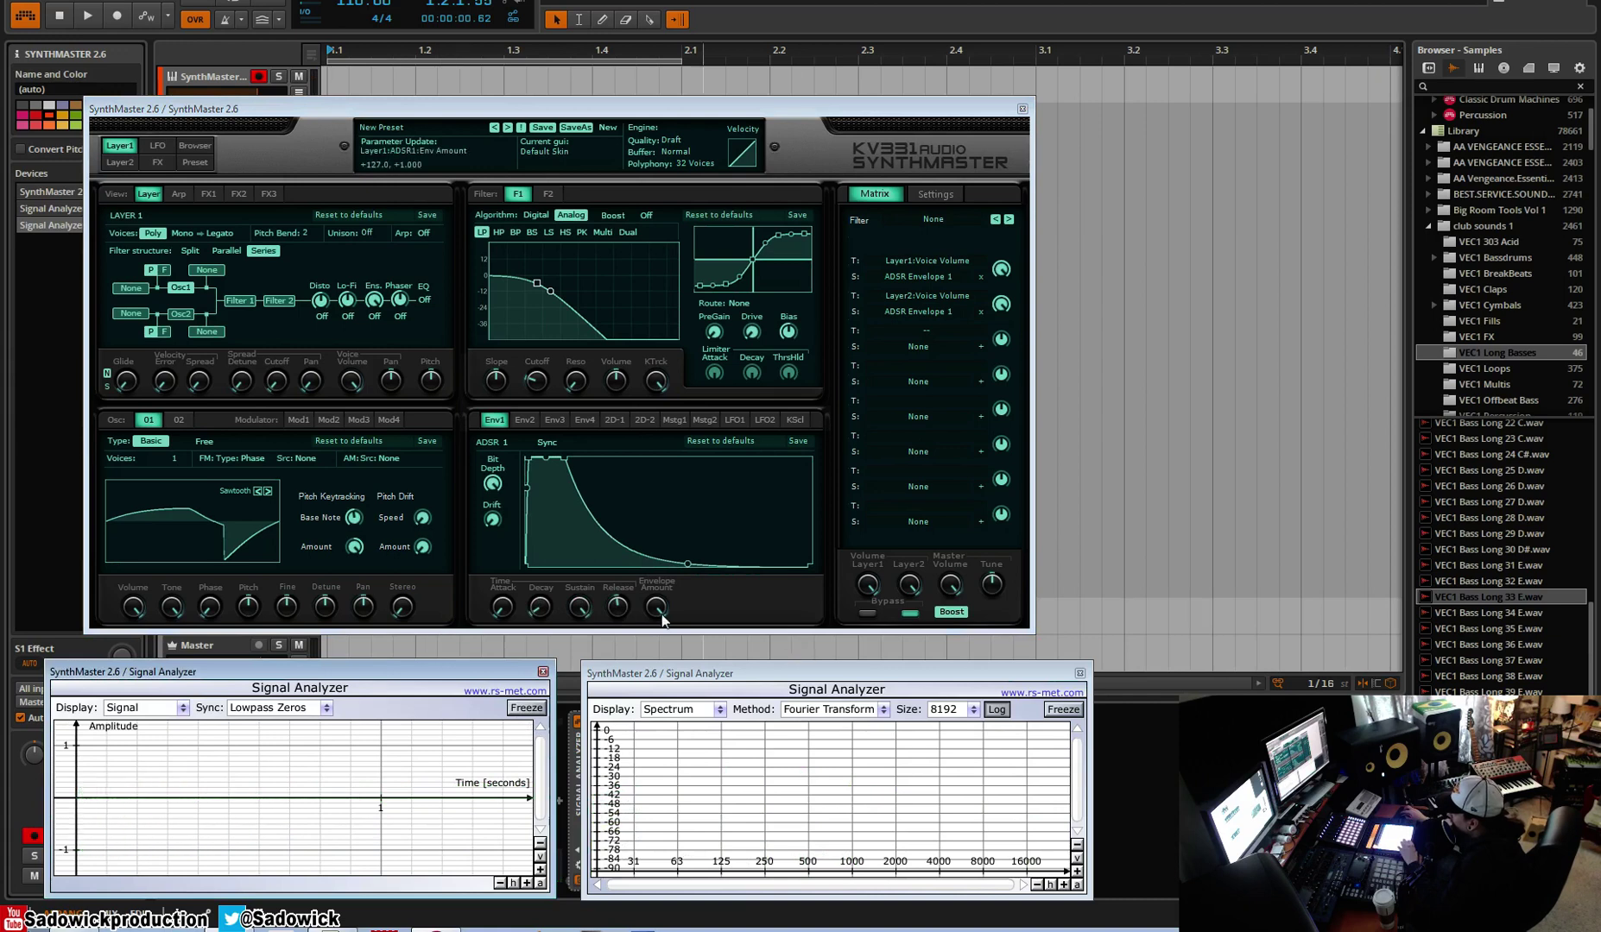
left_click_drag(689, 565, 882, 561)
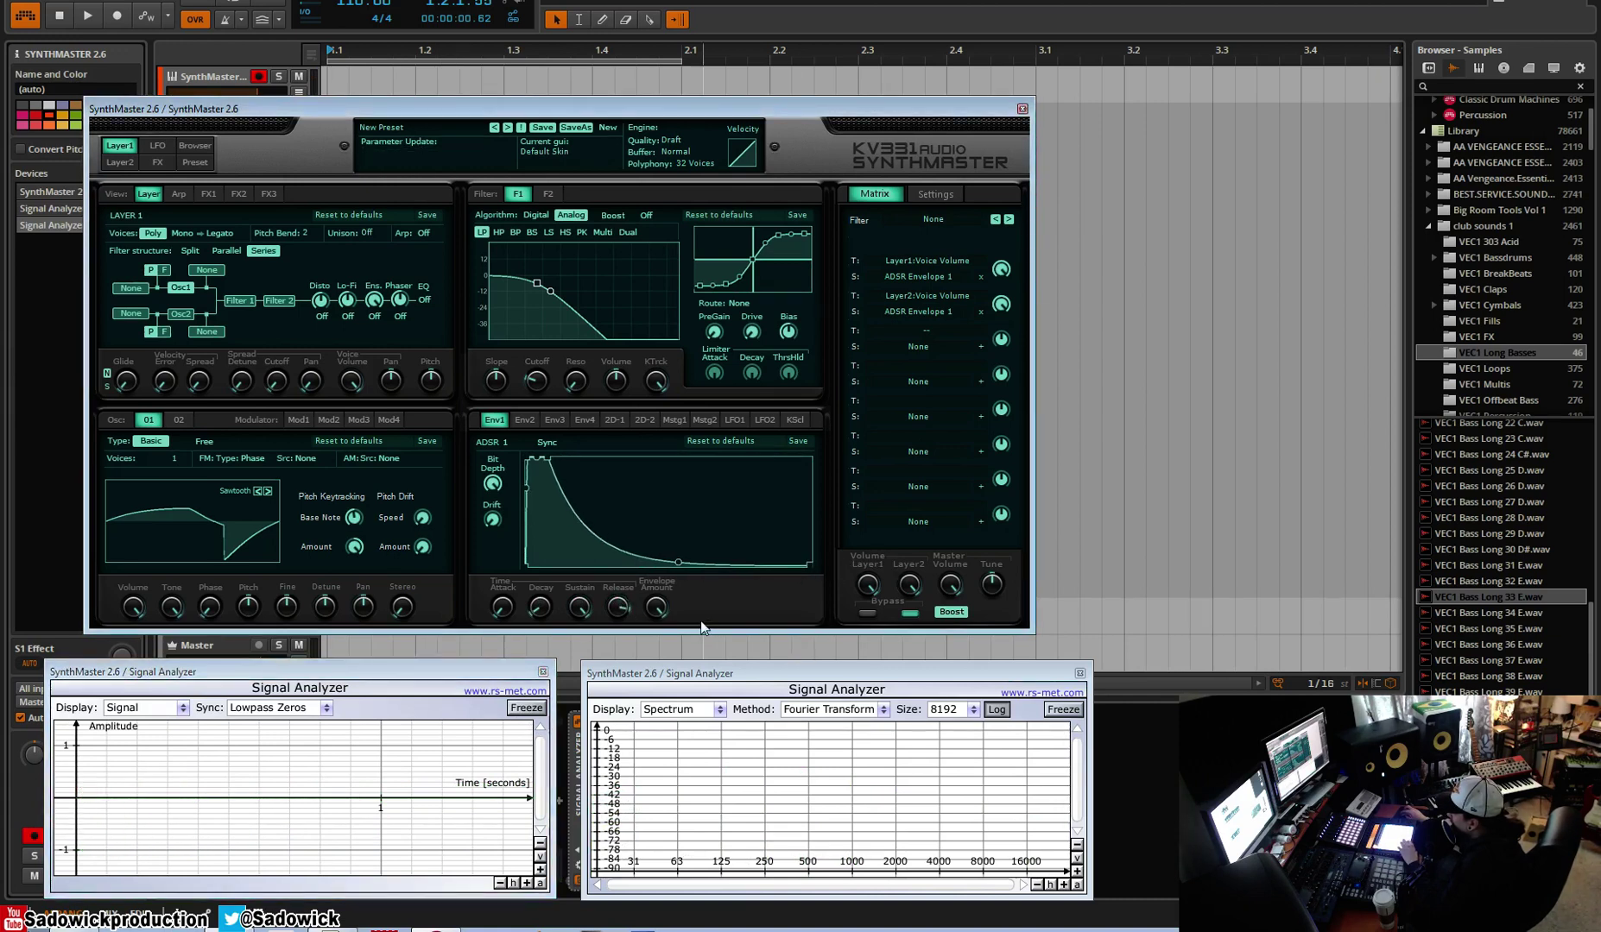
left_click_drag(618, 615, 622, 579)
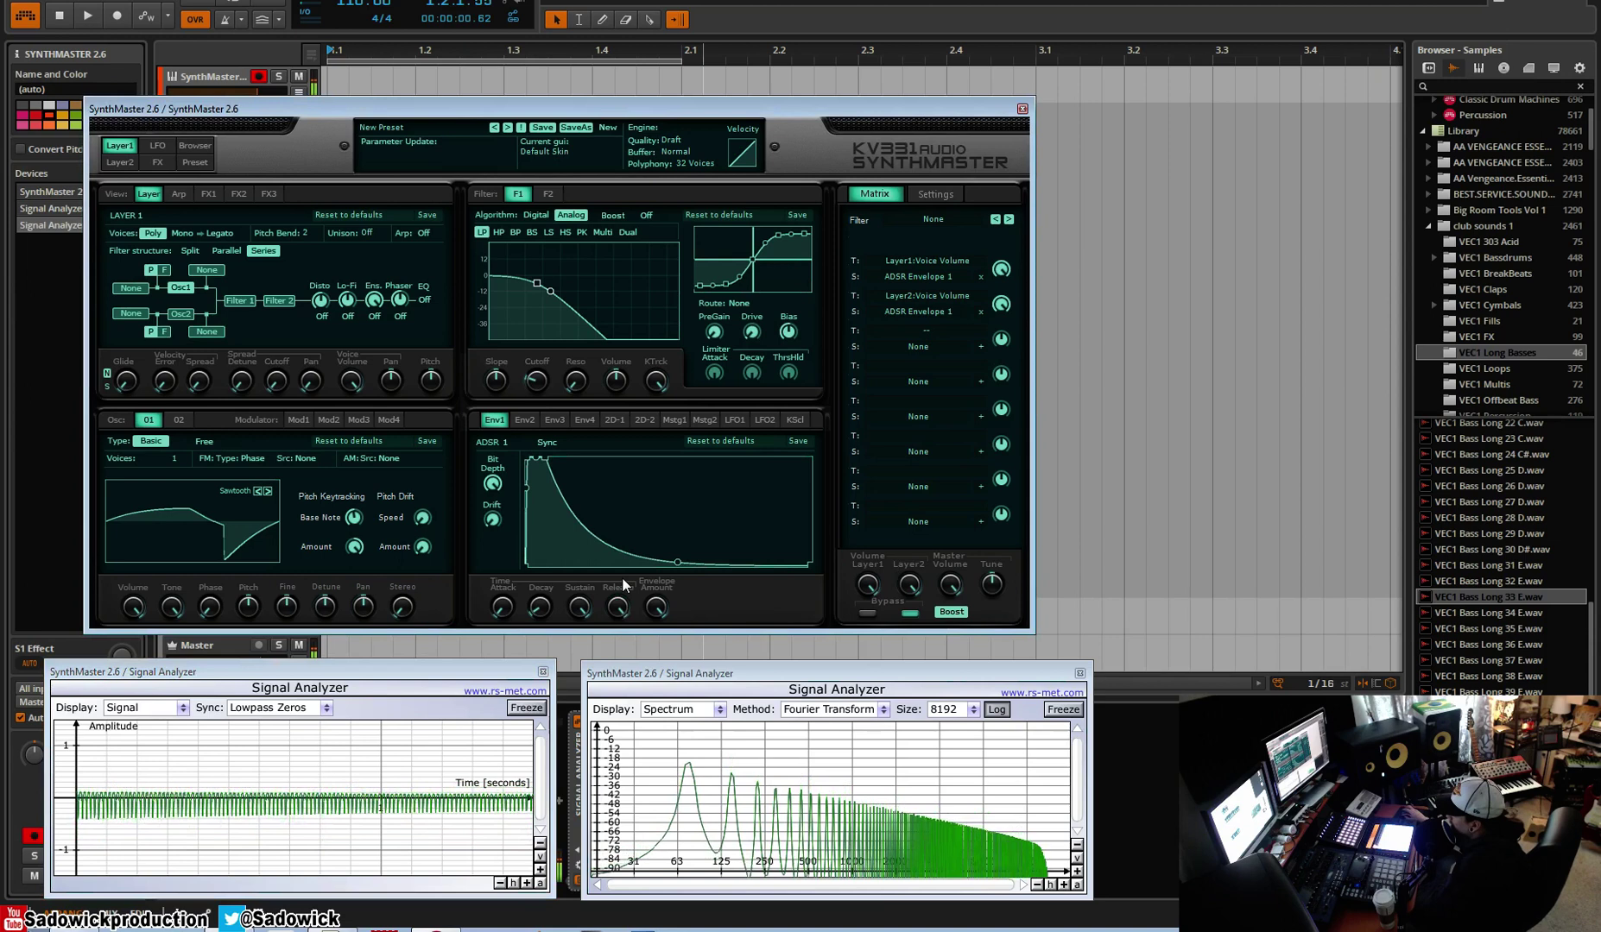
left_click_drag(677, 562, 680, 582)
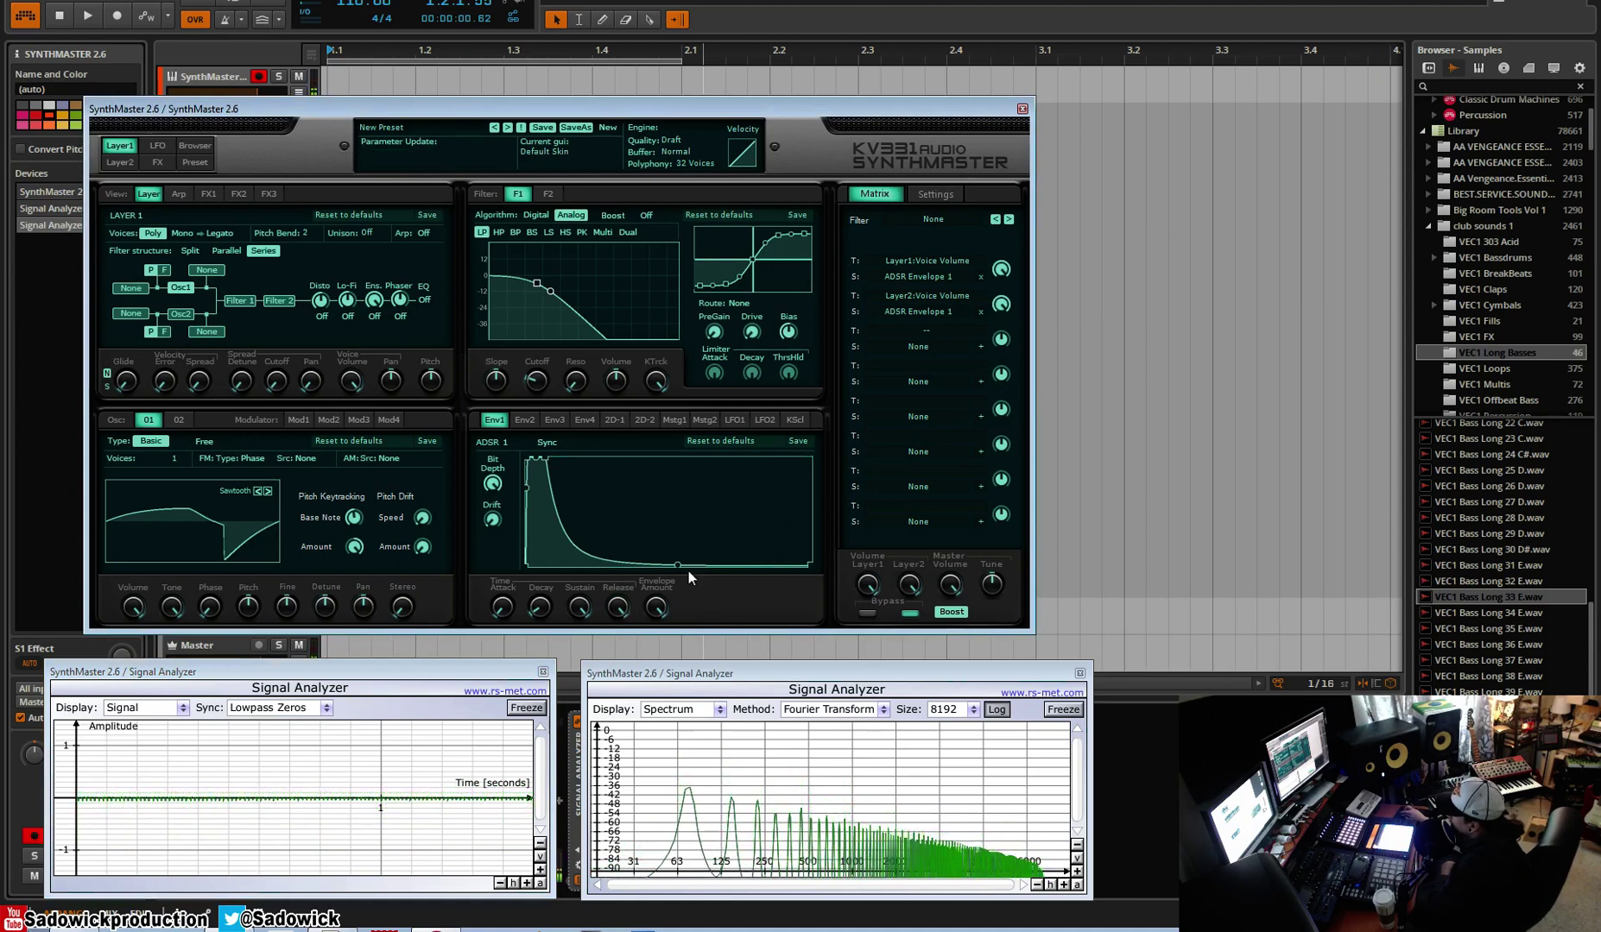
left_click_drag(810, 566, 602, 660)
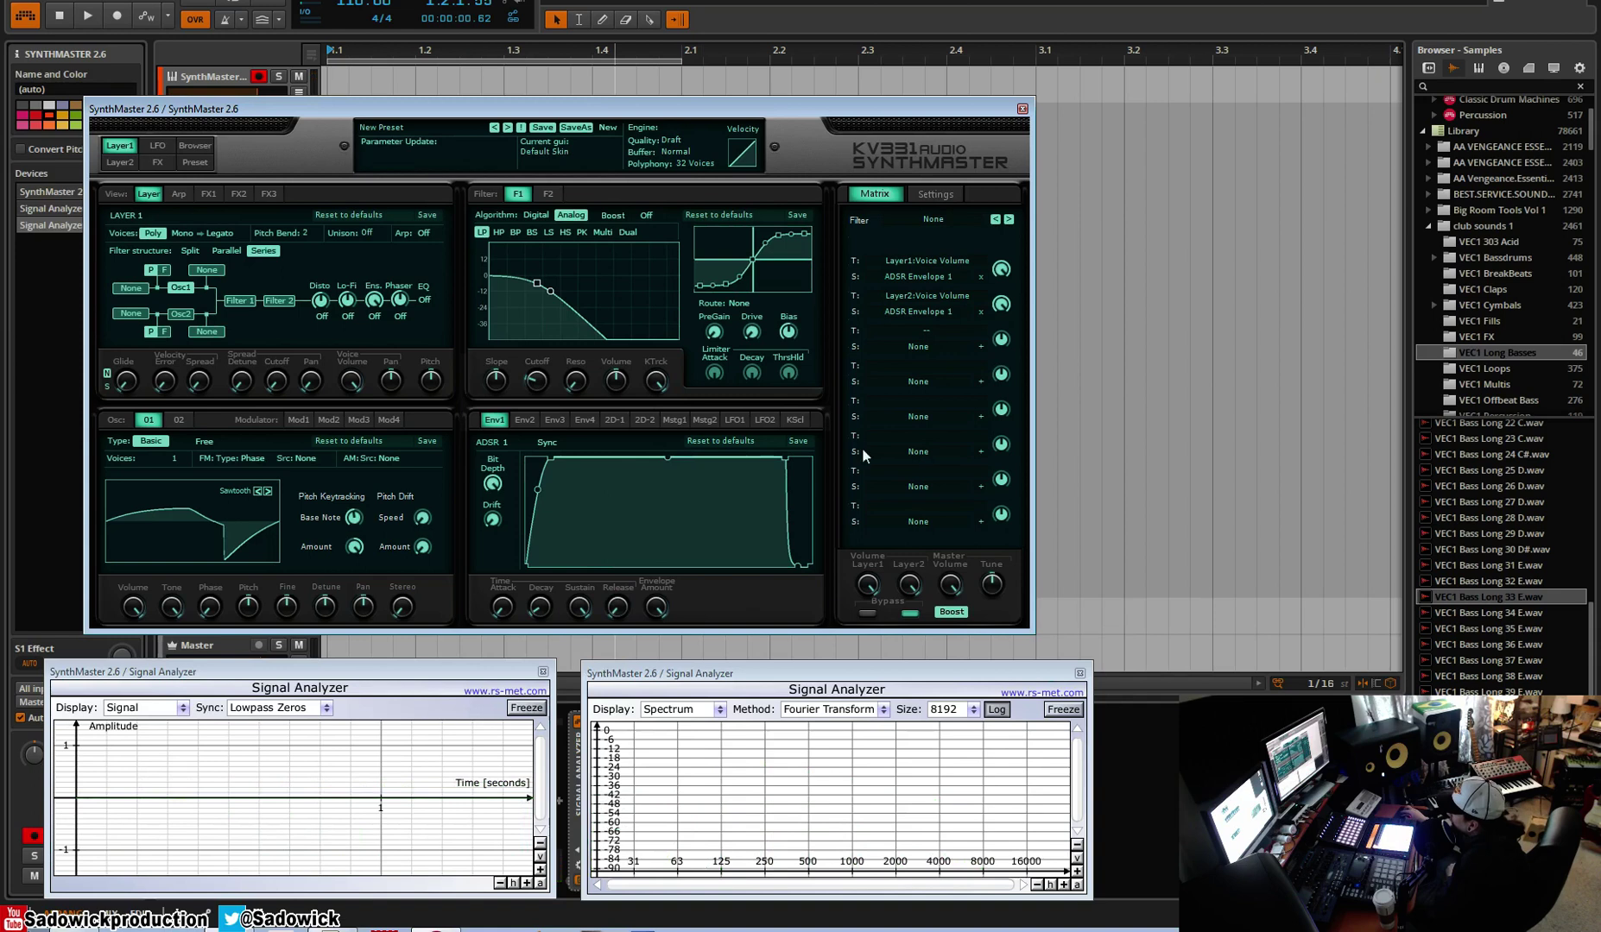
Open ADSR 2, enable Filter 1 with its Boost on and lower the filter cutoff to 46.5 Hz
left_click(525, 420)
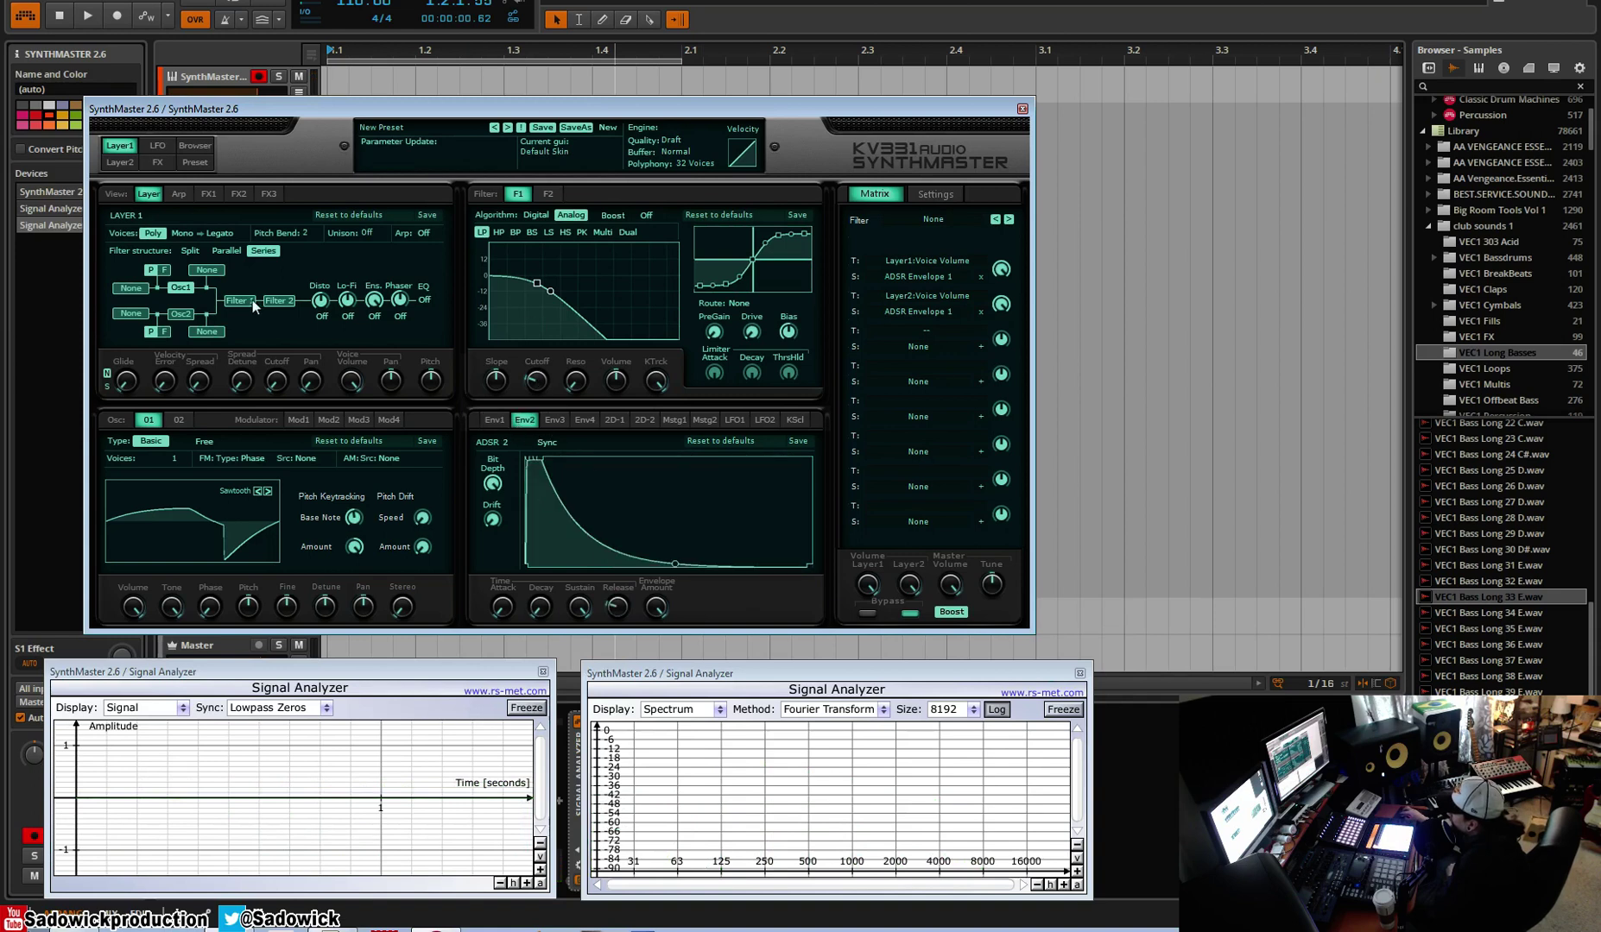
left_click_drag(544, 376, 552, 313)
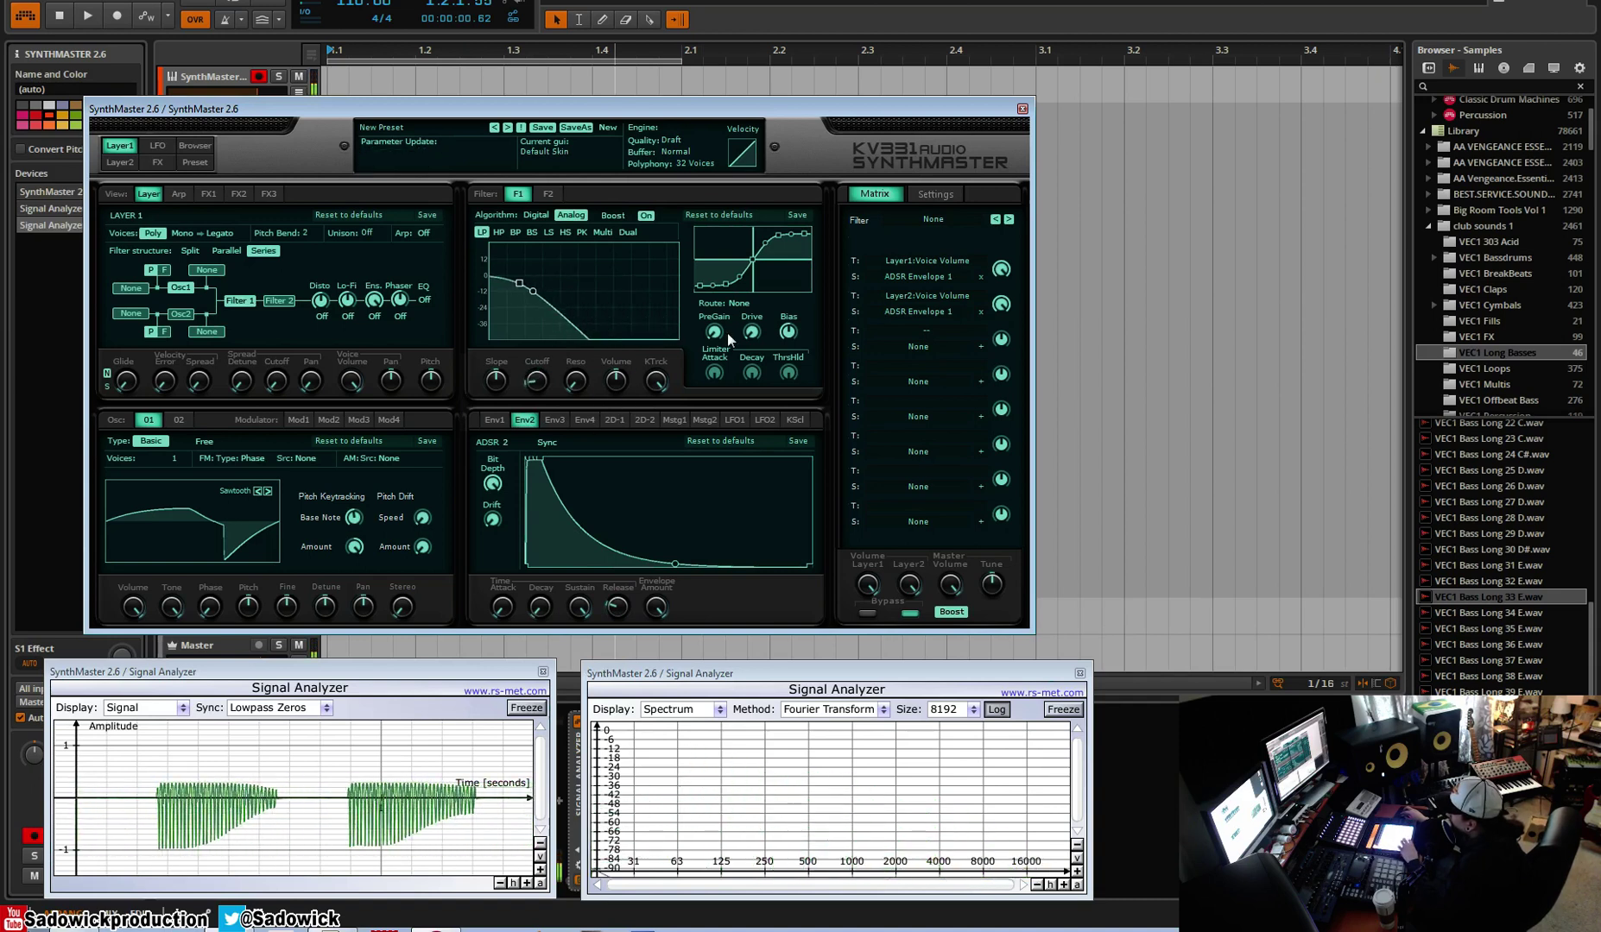
left_click_drag(714, 335, 716, 322)
left_click_drag(542, 379, 604, 367)
Assign ADSR Envelope 2 as modulation source of Layer 1's Filter 1 cutoff and raise its modulation amount in the matrix
right_click(542, 380)
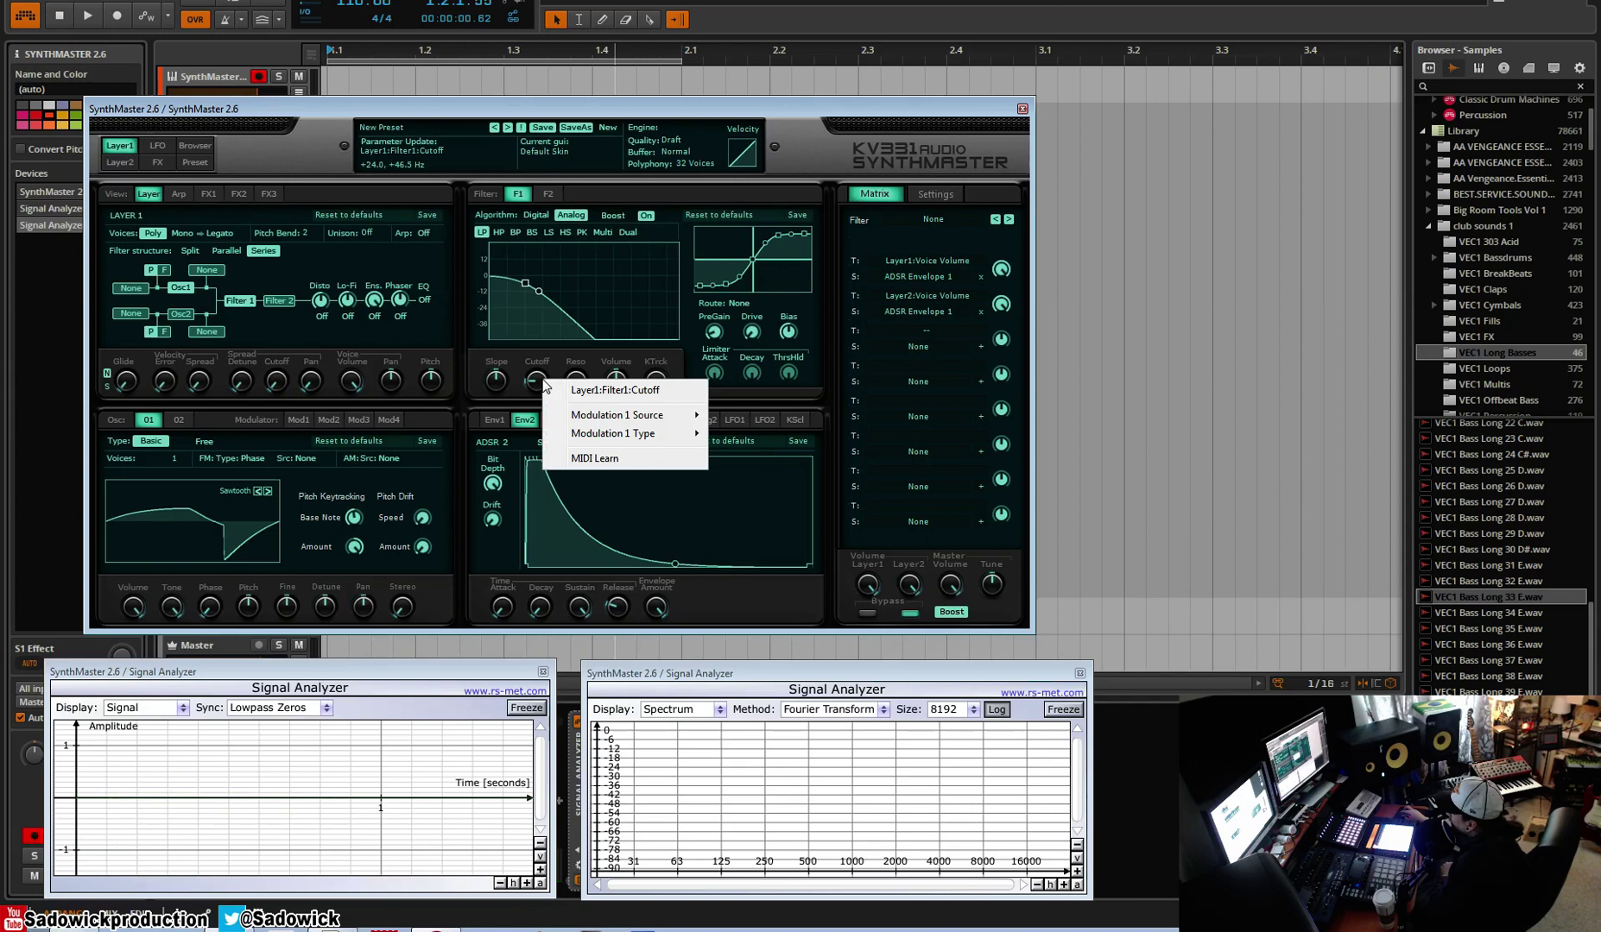
mouse_move(594, 416)
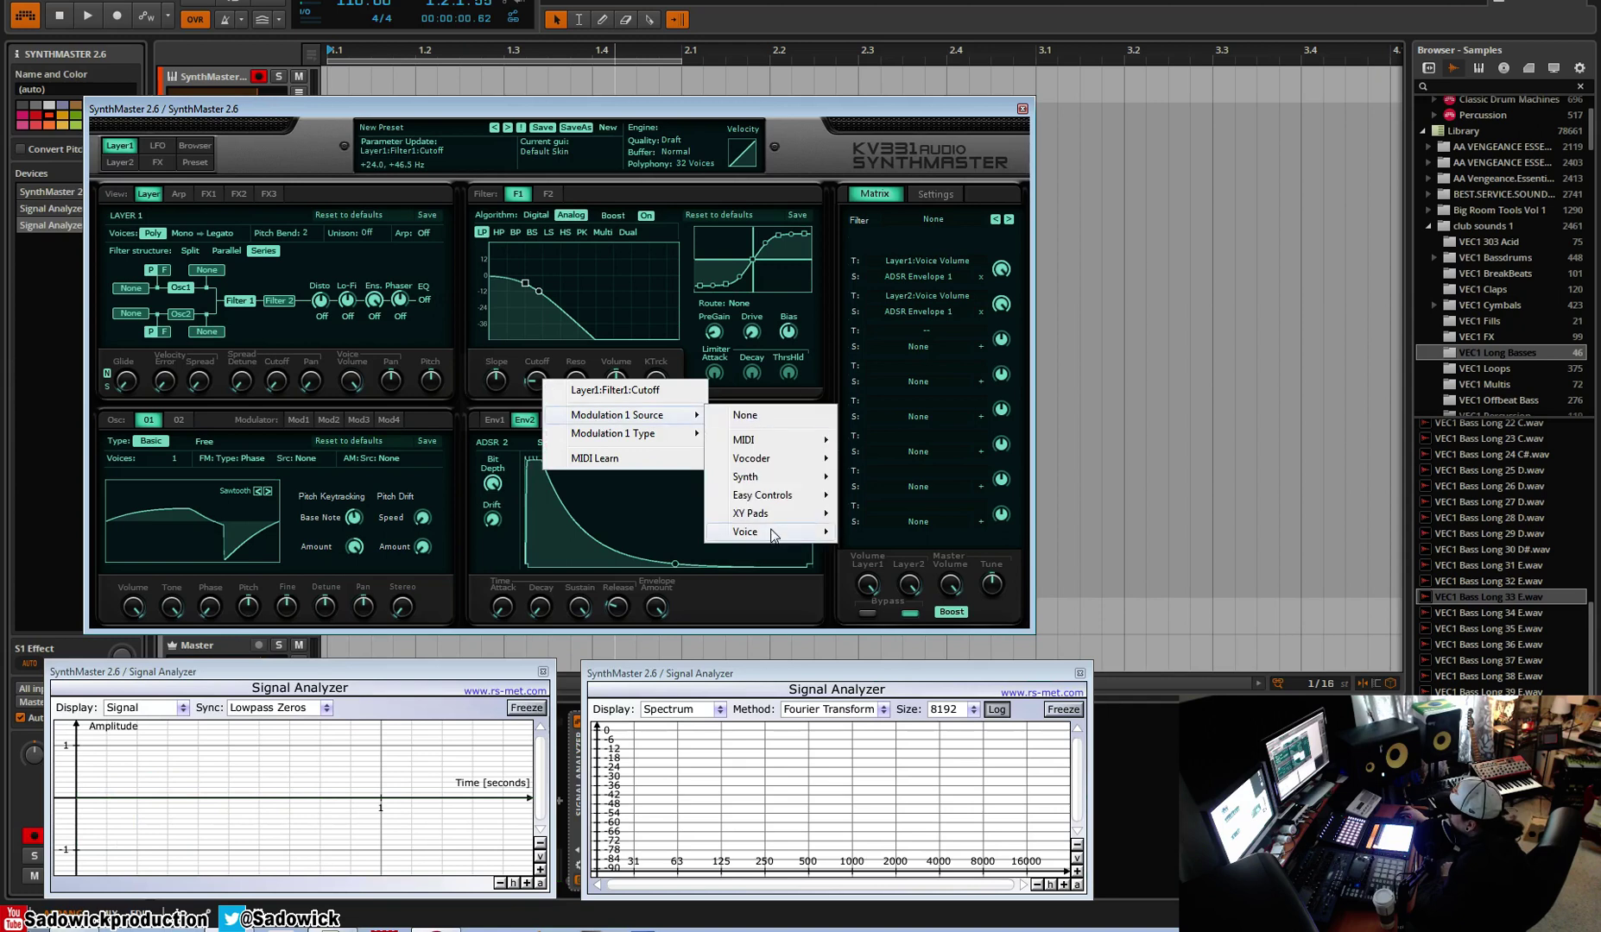
mouse_move(771, 537)
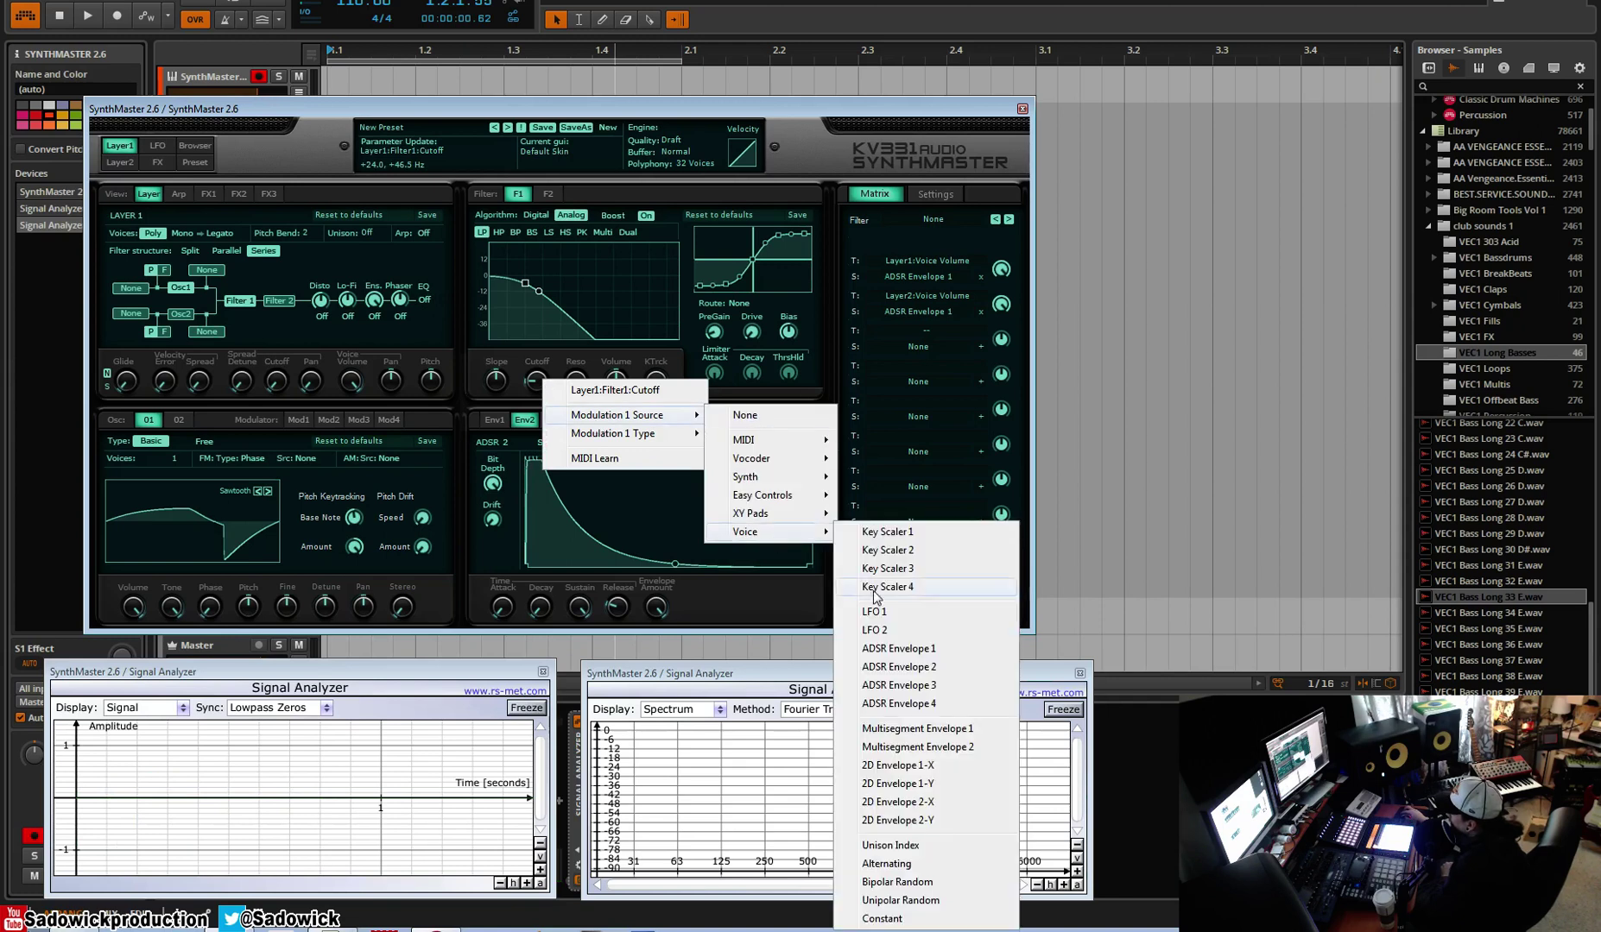
left_click(921, 668)
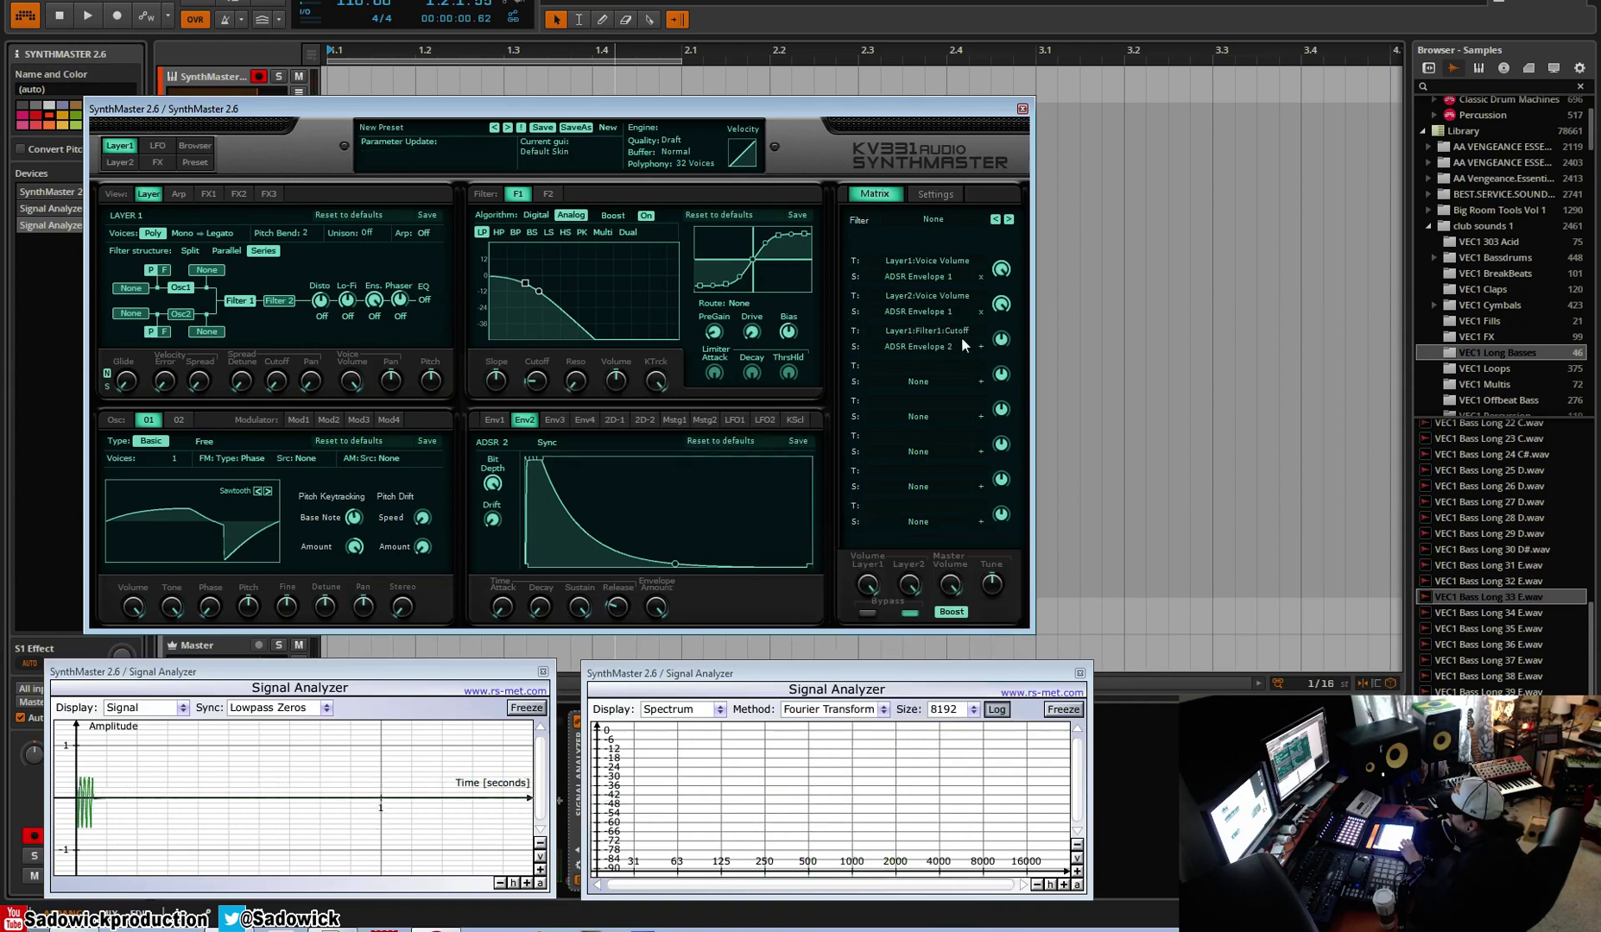
left_click_drag(1002, 345, 1002, 341)
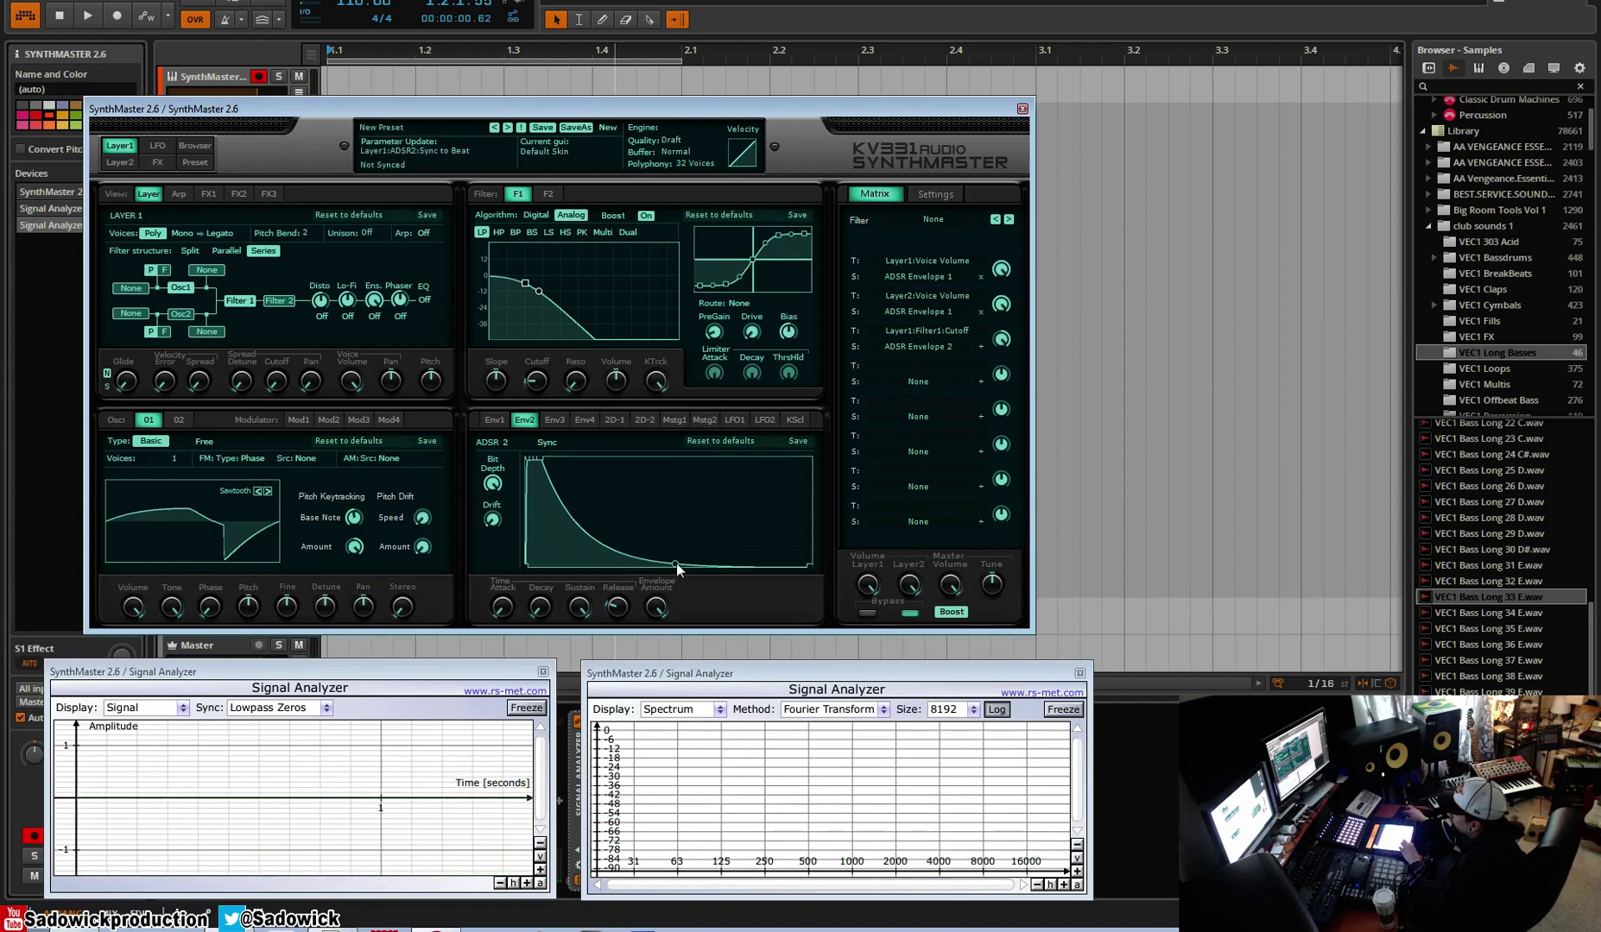
Lower ADSR 2's sustain, try a concave attack lengthened to 3.1 sec, and return the attack time to 6 msec
left_click_drag(610, 614, 582, 679)
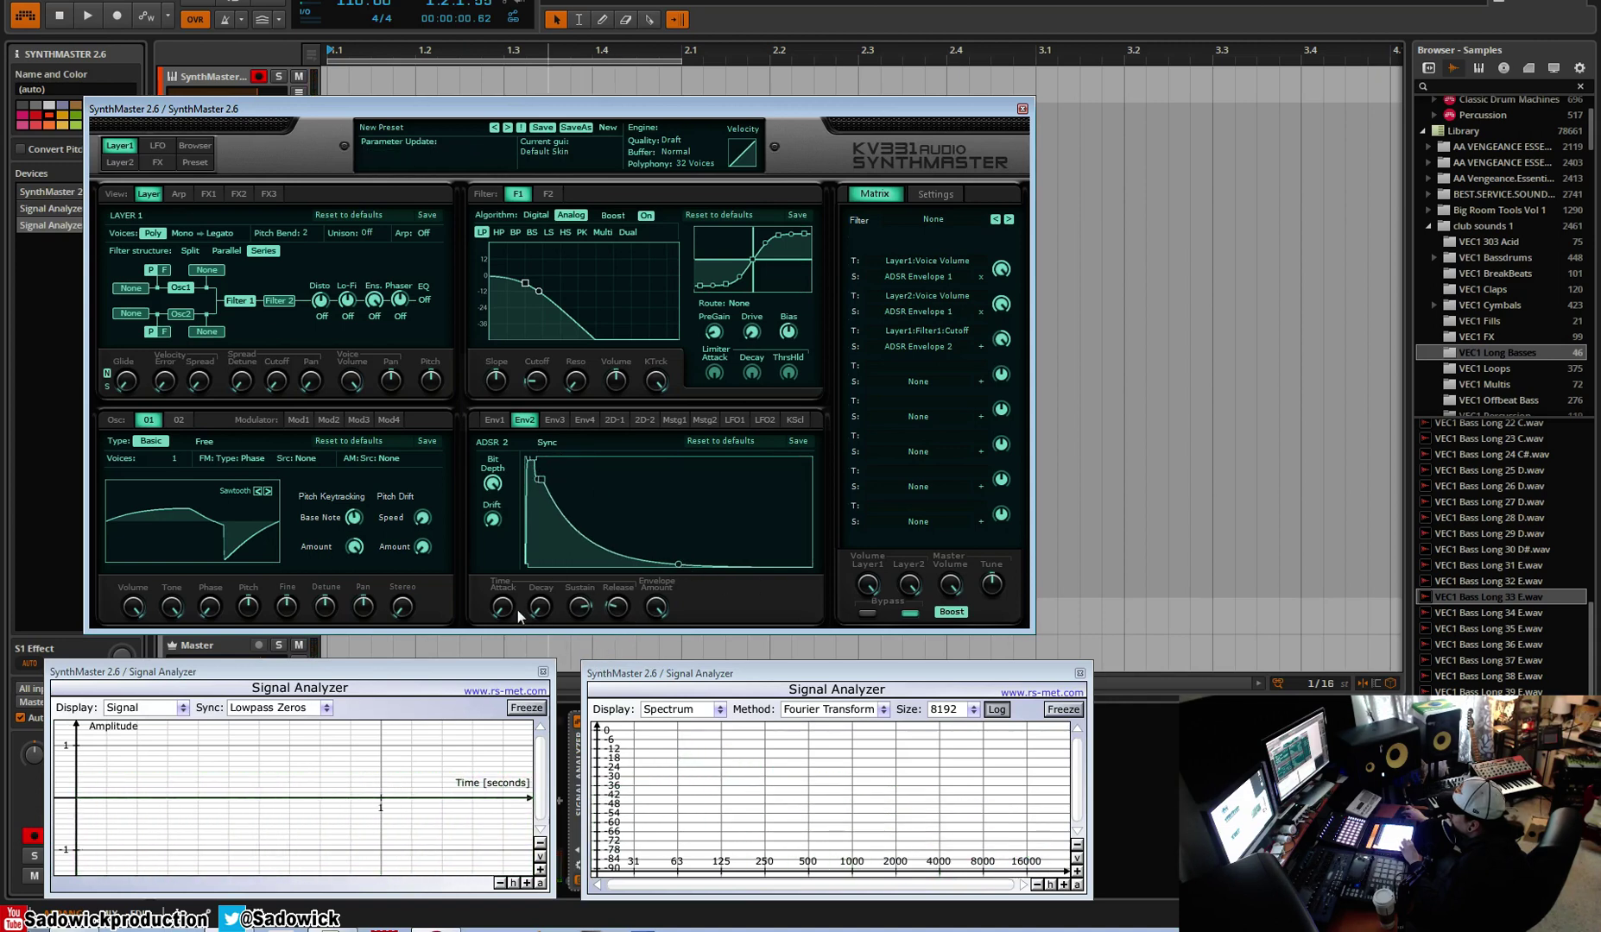
left_click_drag(514, 610, 533, 554)
left_click_drag(598, 460, 604, 564)
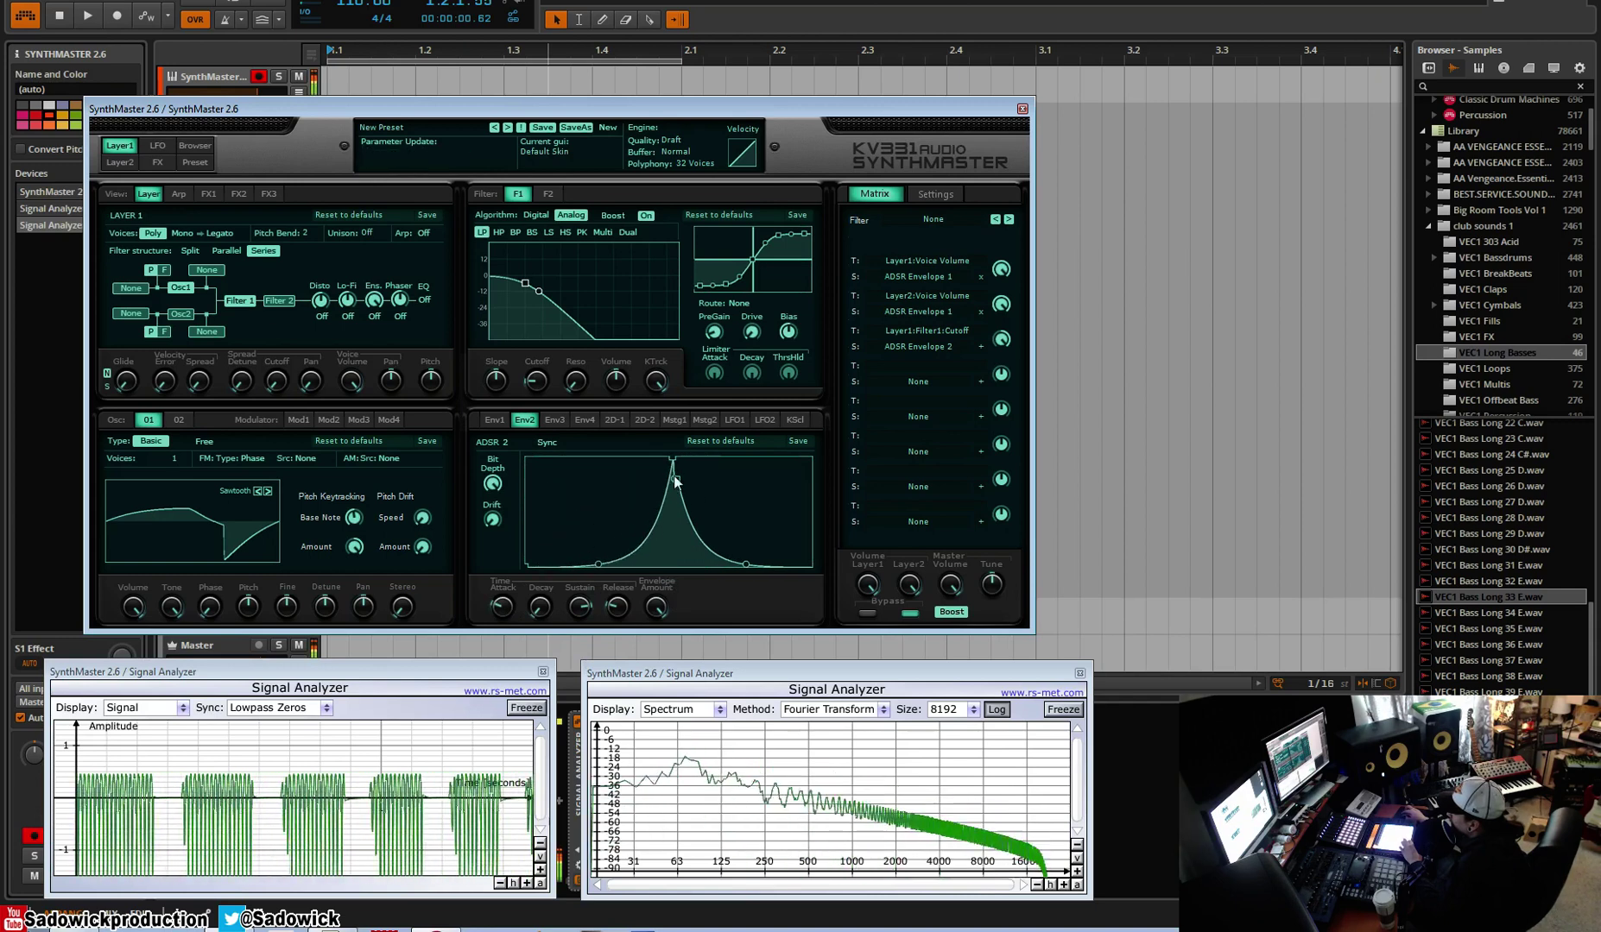
left_click_drag(675, 479, 786, 444)
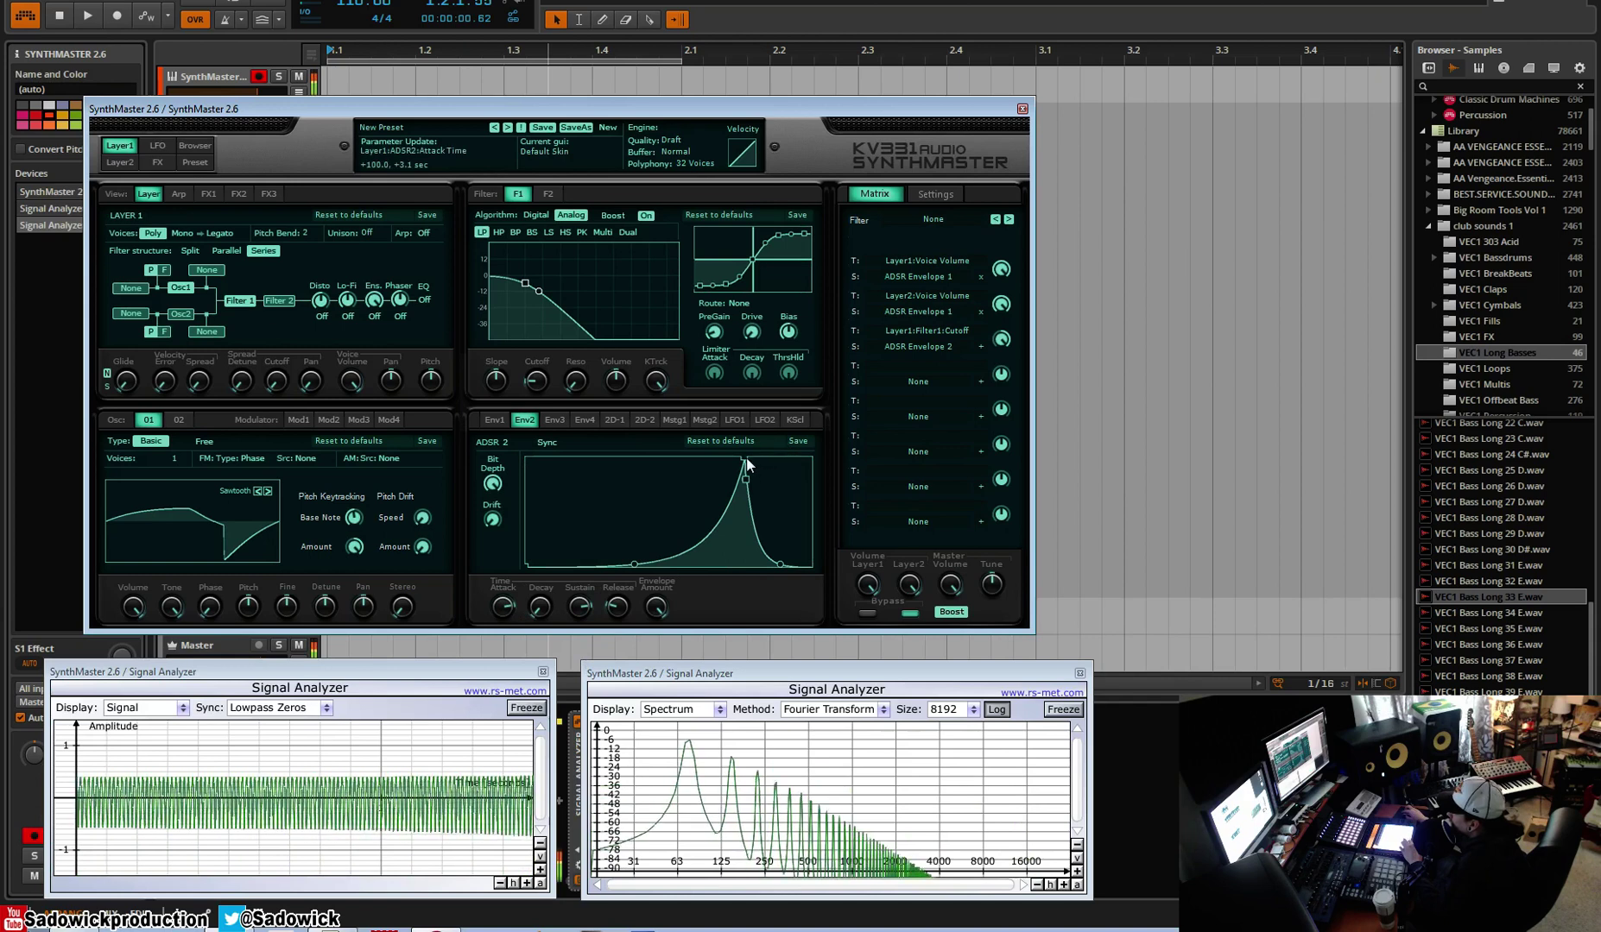
left_click_drag(746, 466, 545, 453)
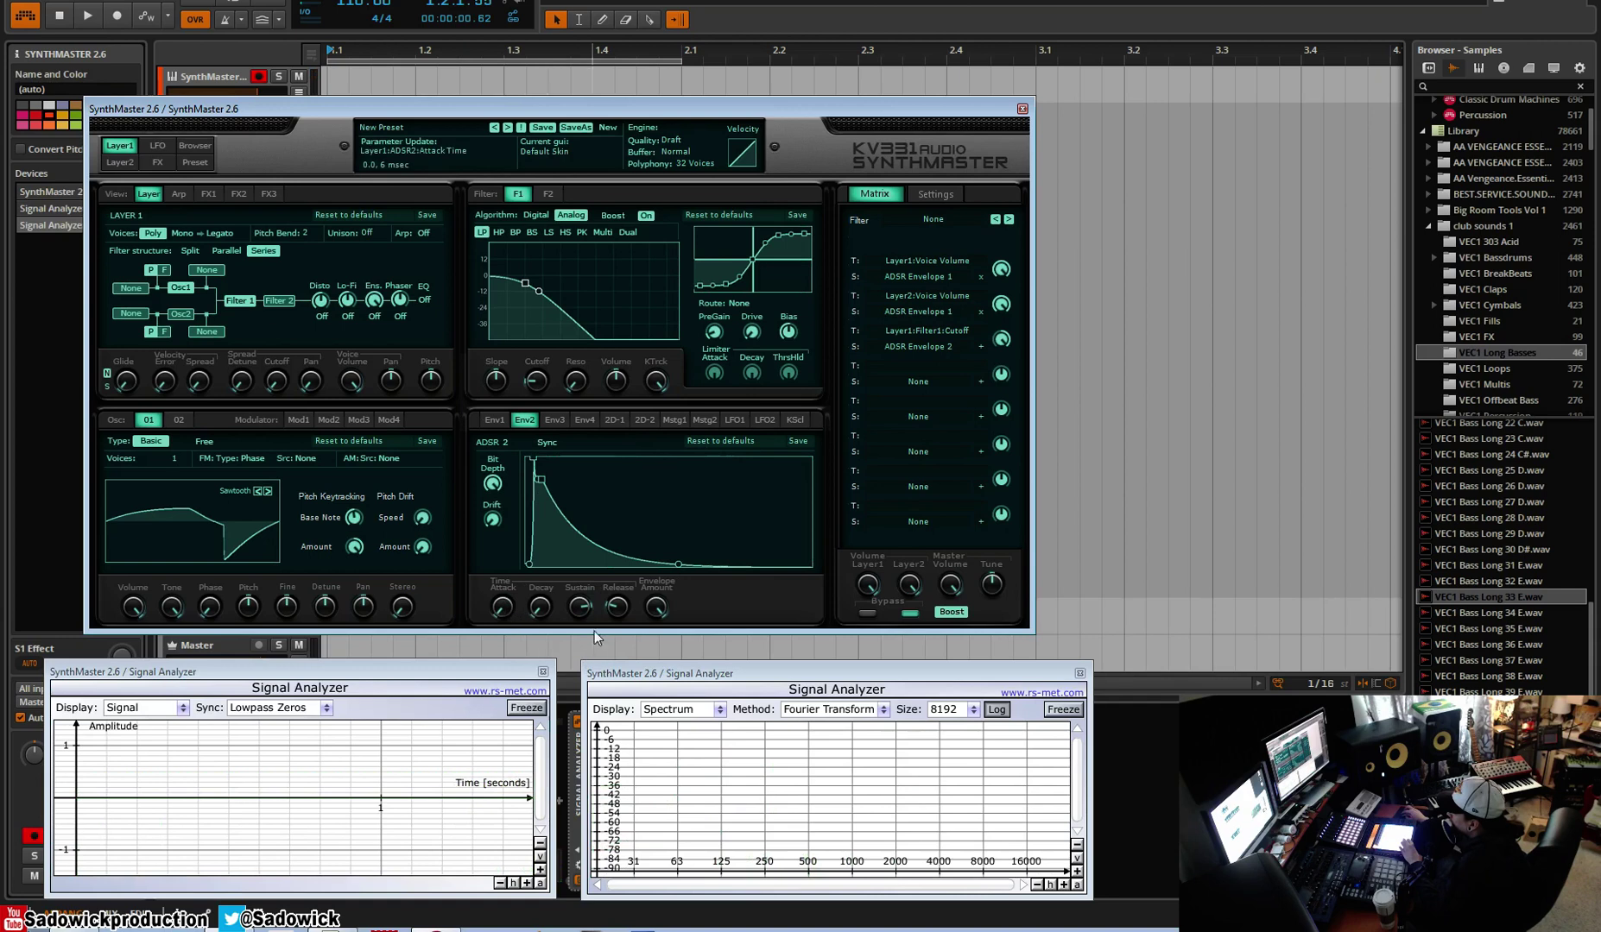
Shorten ADSR 2's release to 6 msec, bend its attack slope convex and set the sustain level to 0.874
left_click_drag(580, 607, 629, 706)
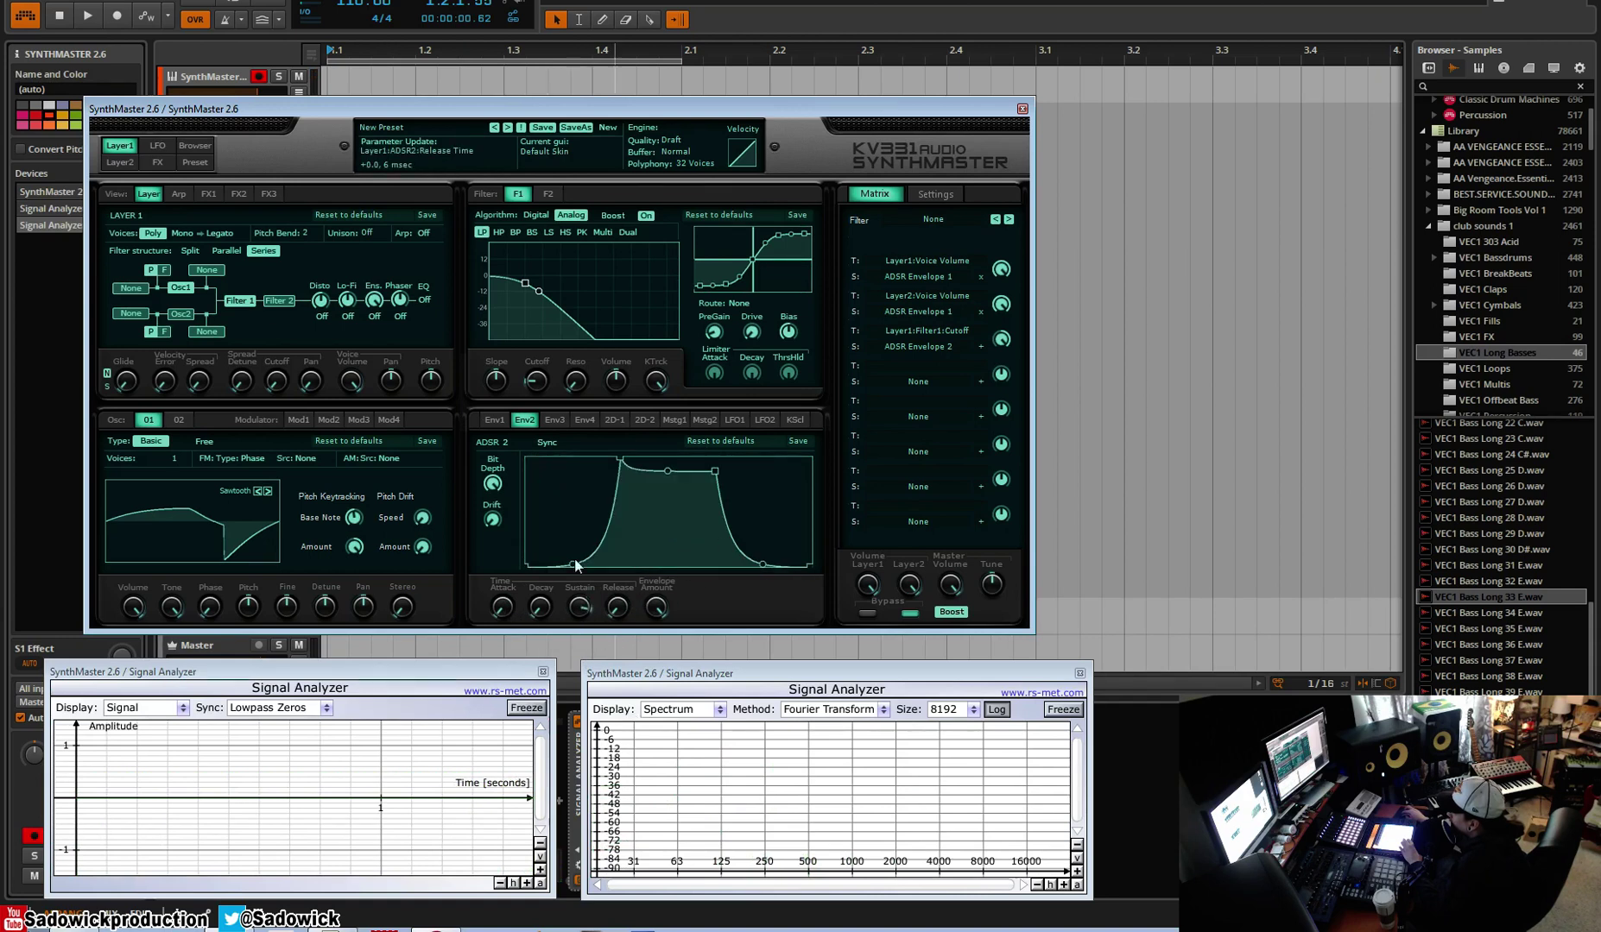
left_click_drag(575, 565, 572, 481)
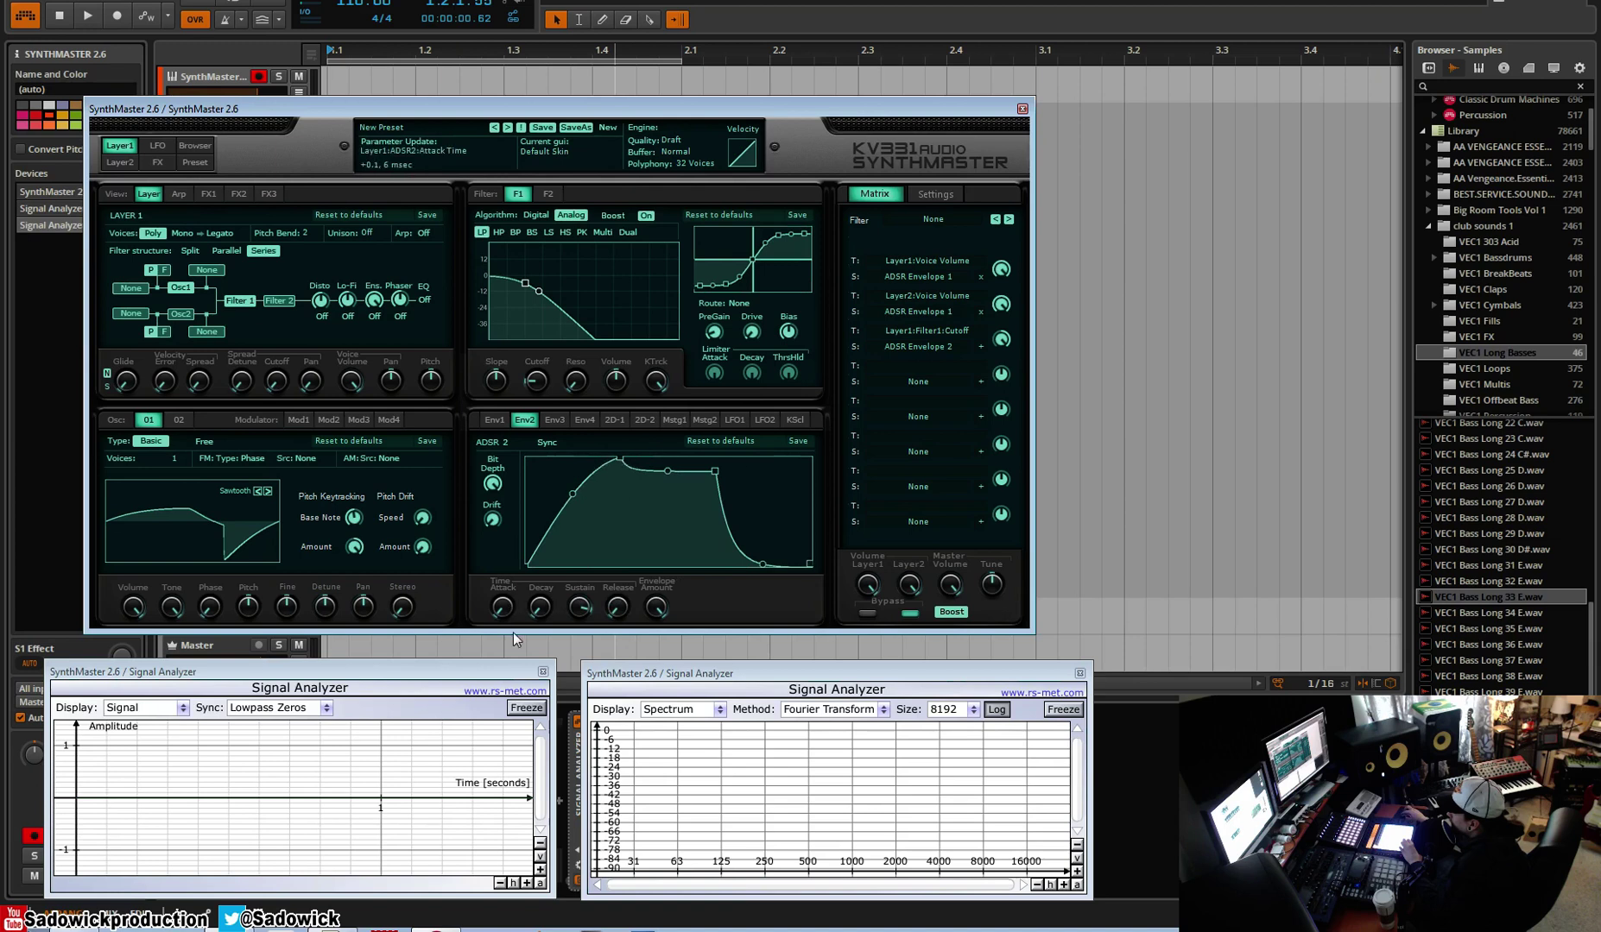
mouse_move(572, 609)
left_mouse_down()
mouse_move(640, 495)
mouse_move(605, 528)
mouse_move(578, 601)
left_mouse_up()
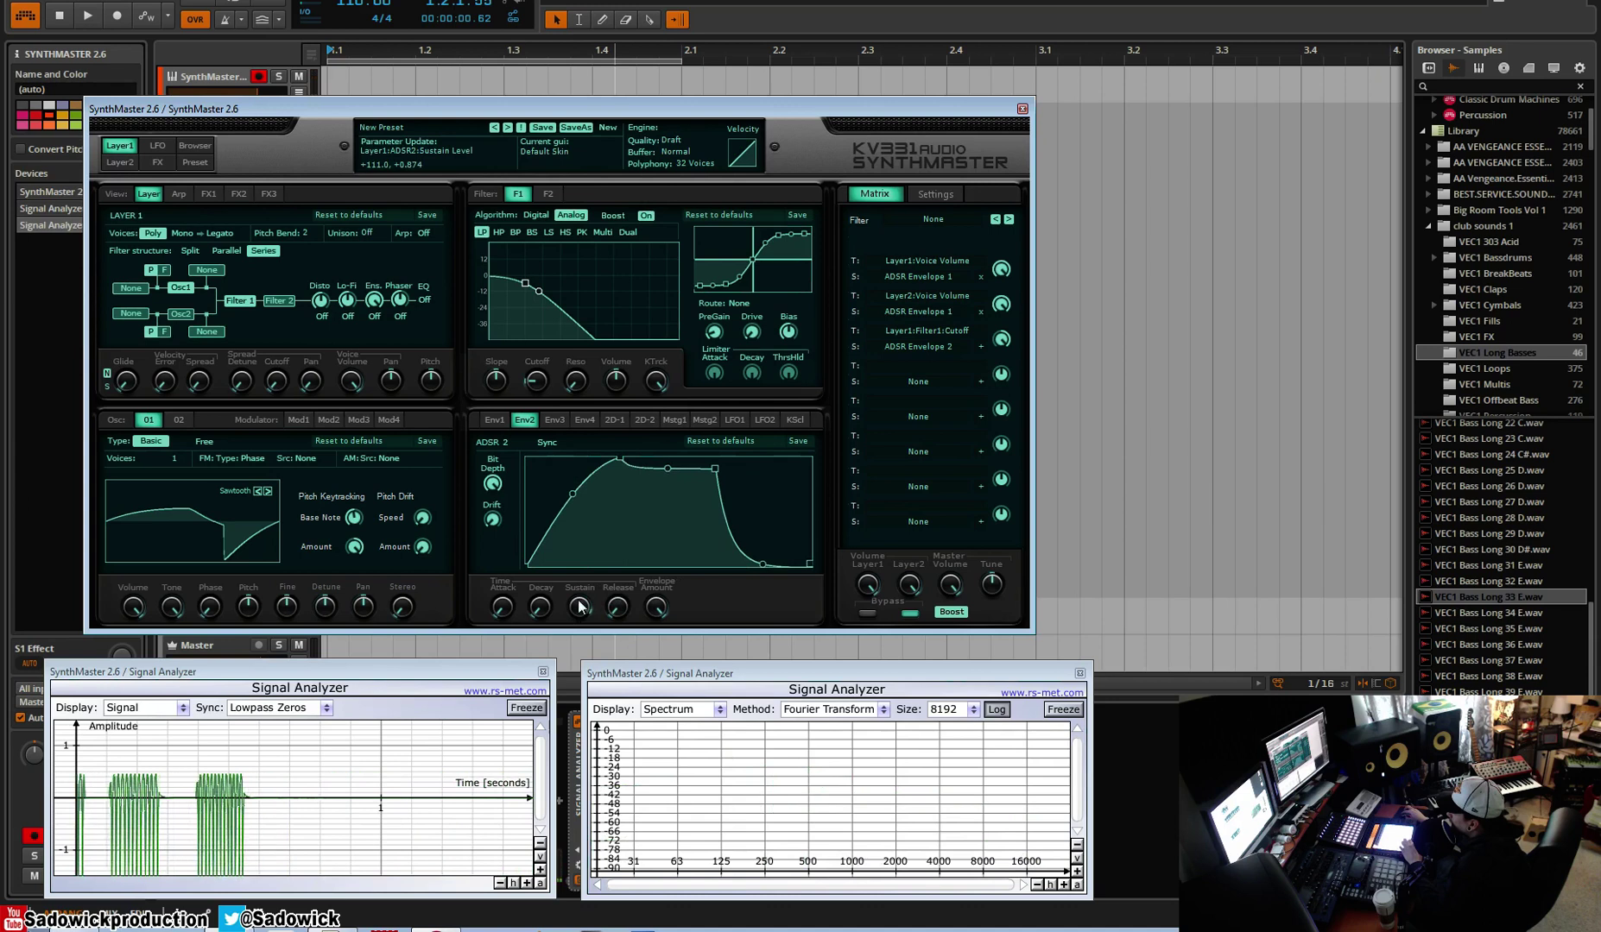
Lengthen ADSR 2's decay down to a low sustain level and set the decay slope to -0.678
left_click_drag(667, 468, 823, 554)
mouse_move(667, 543)
left_mouse_down()
mouse_move(677, 570)
mouse_move(689, 557)
left_mouse_up()
left_click_drag(809, 544, 847, 572)
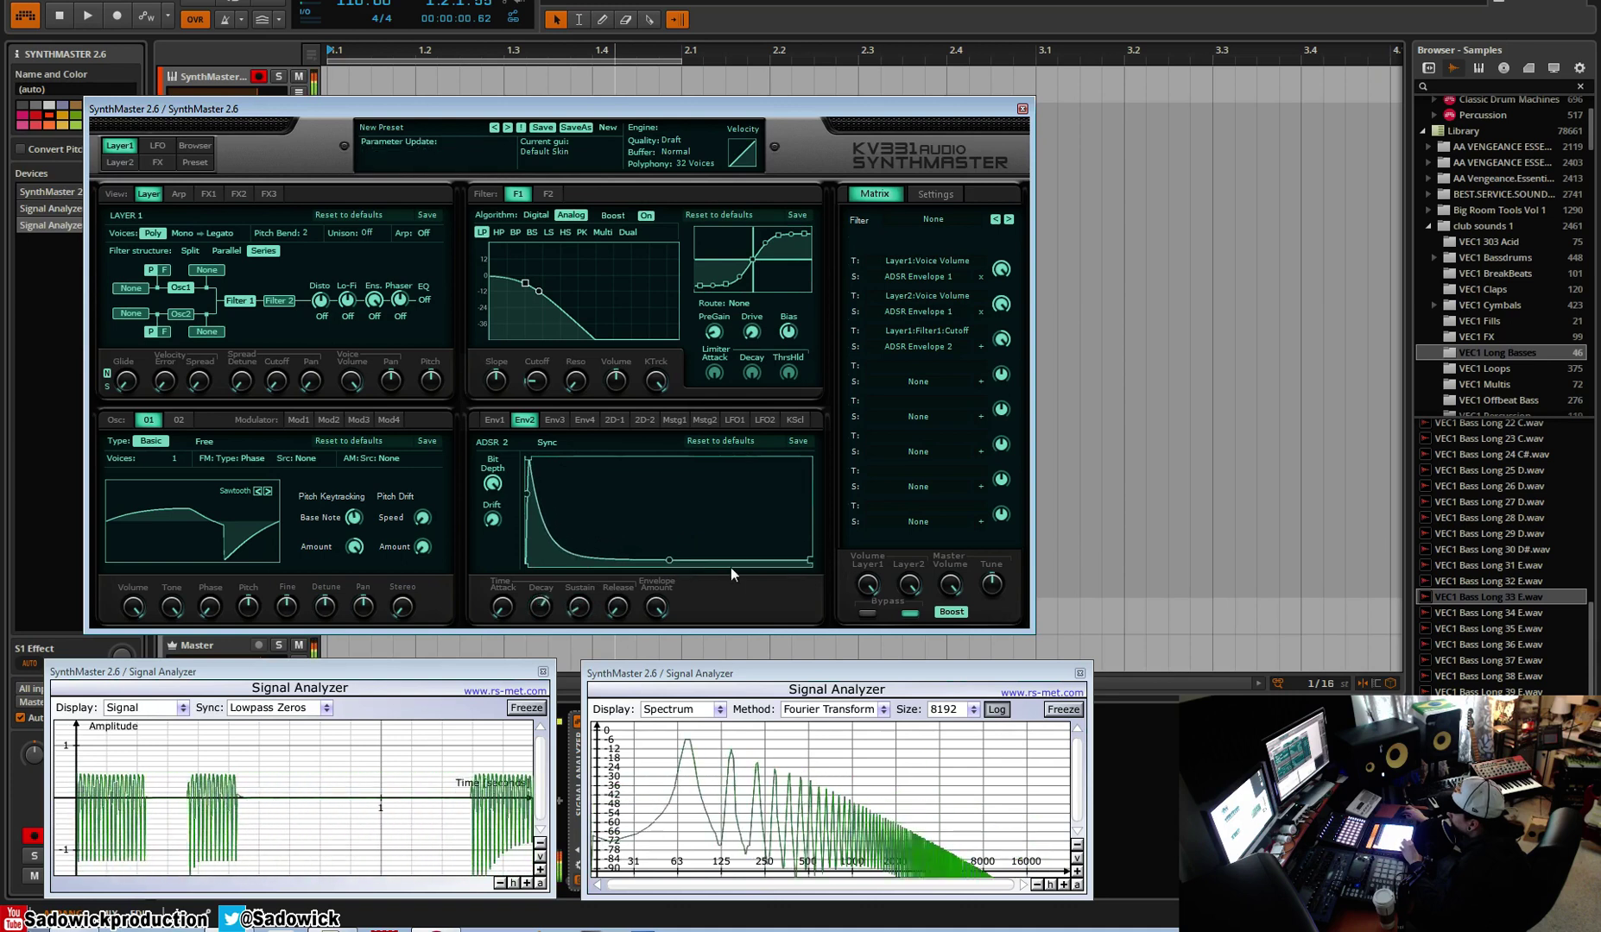
mouse_move(677, 559)
left_mouse_down()
mouse_move(700, 541)
mouse_move(700, 554)
left_mouse_up()
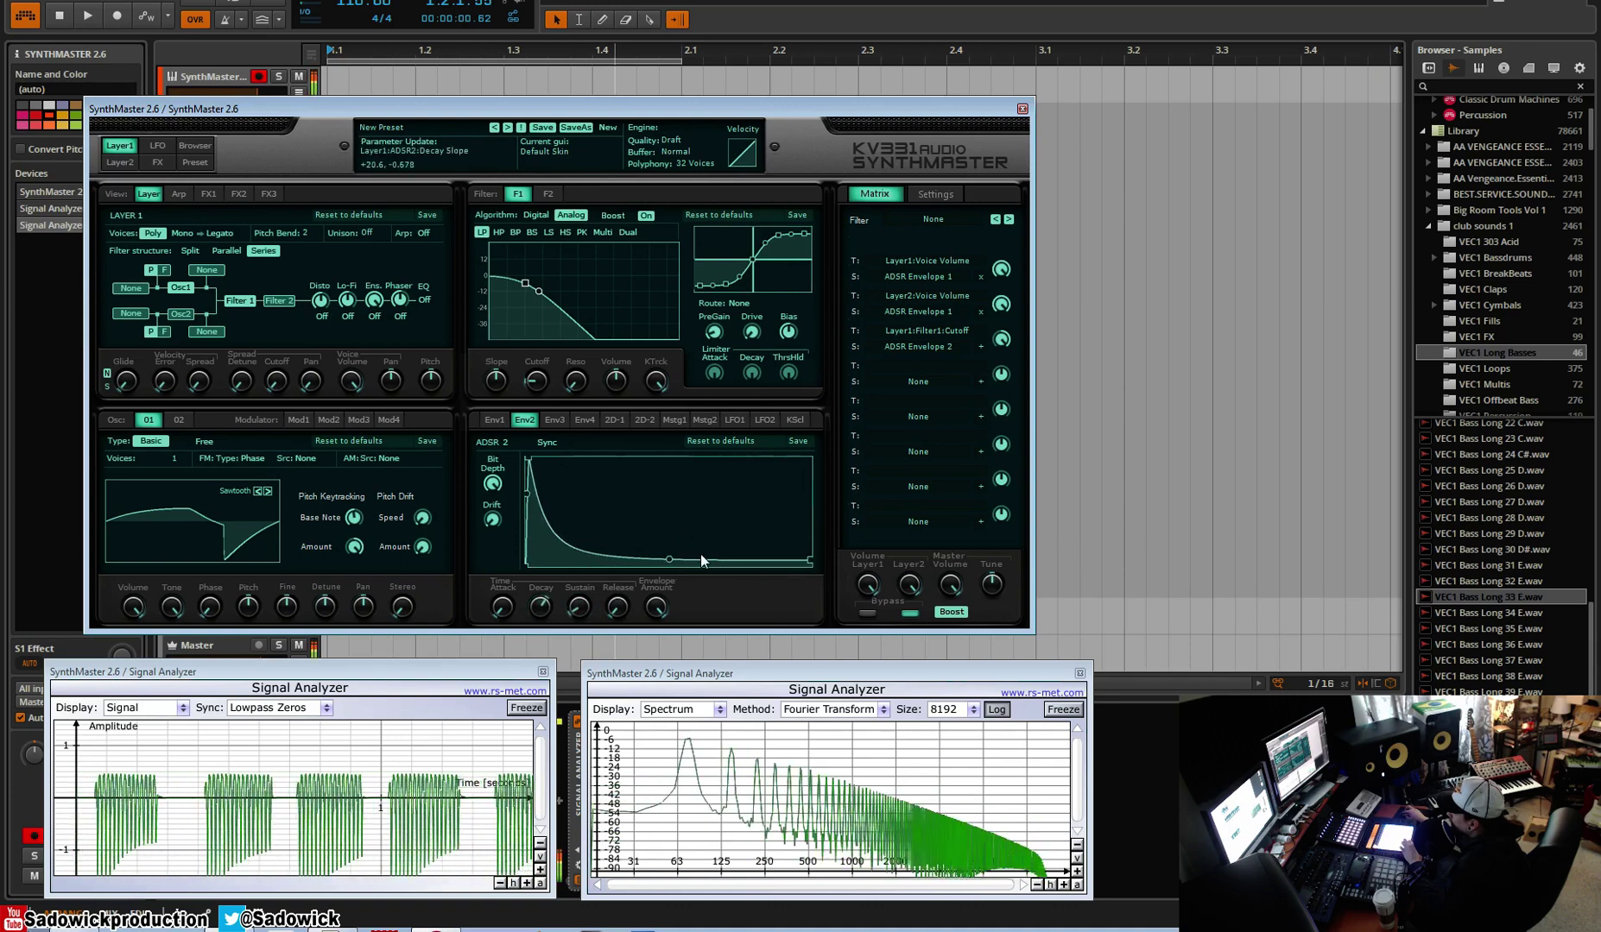
Sync ADSR 2 to the beat and set its decay time to 2.4 sec, lowering the sustain level further
left_click(549, 442)
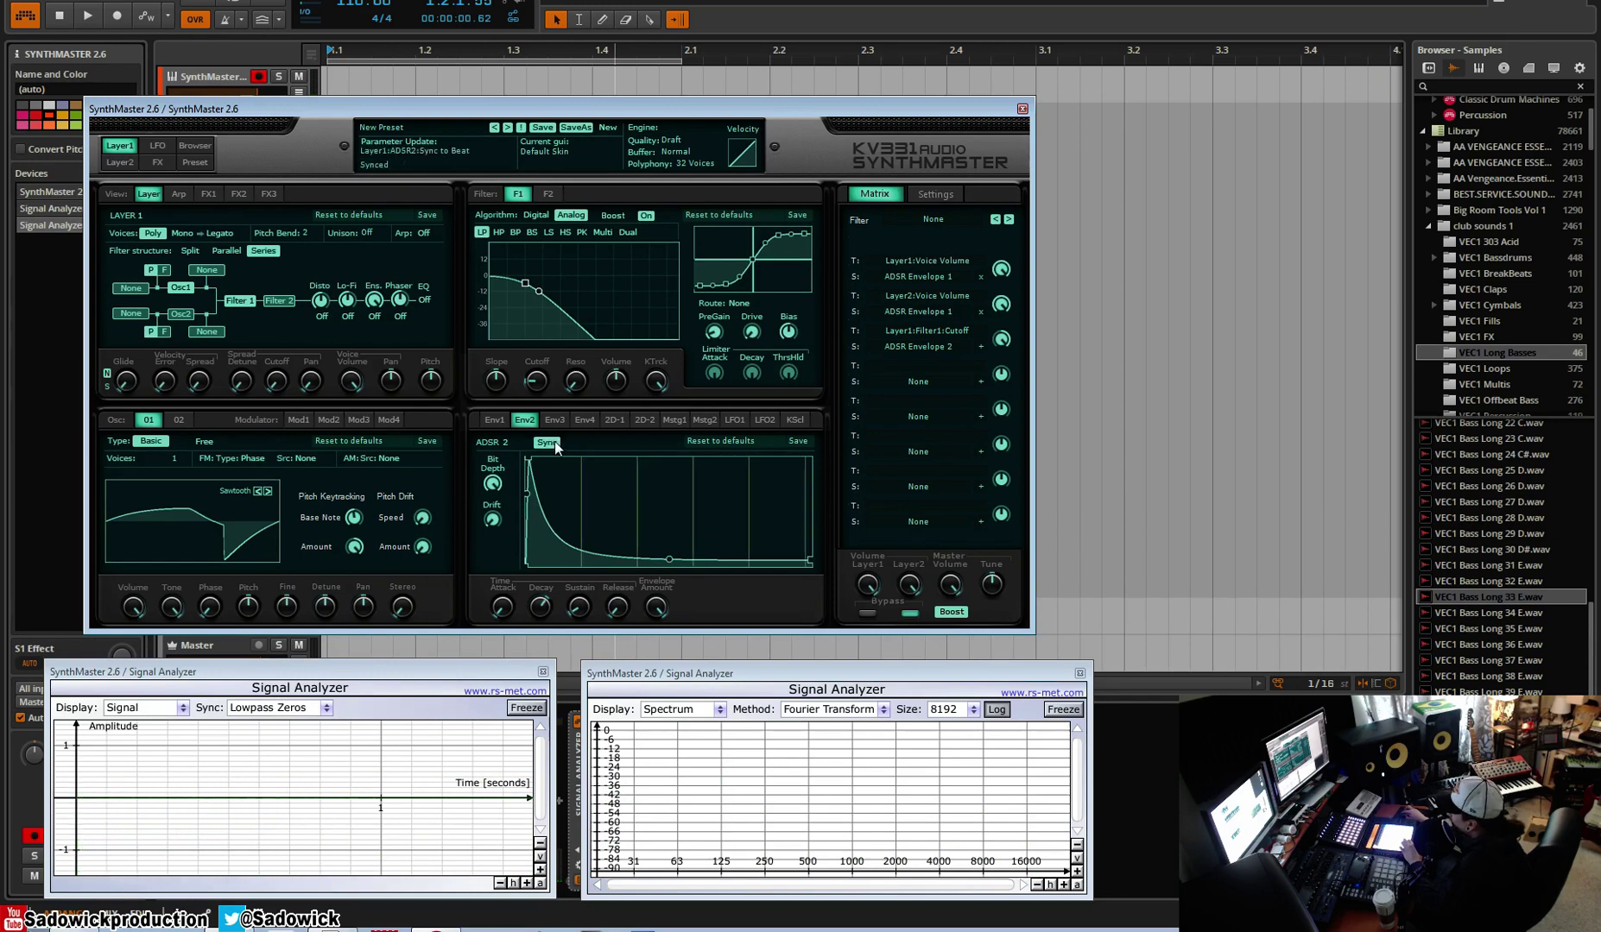
left_click_drag(809, 563, 705, 572)
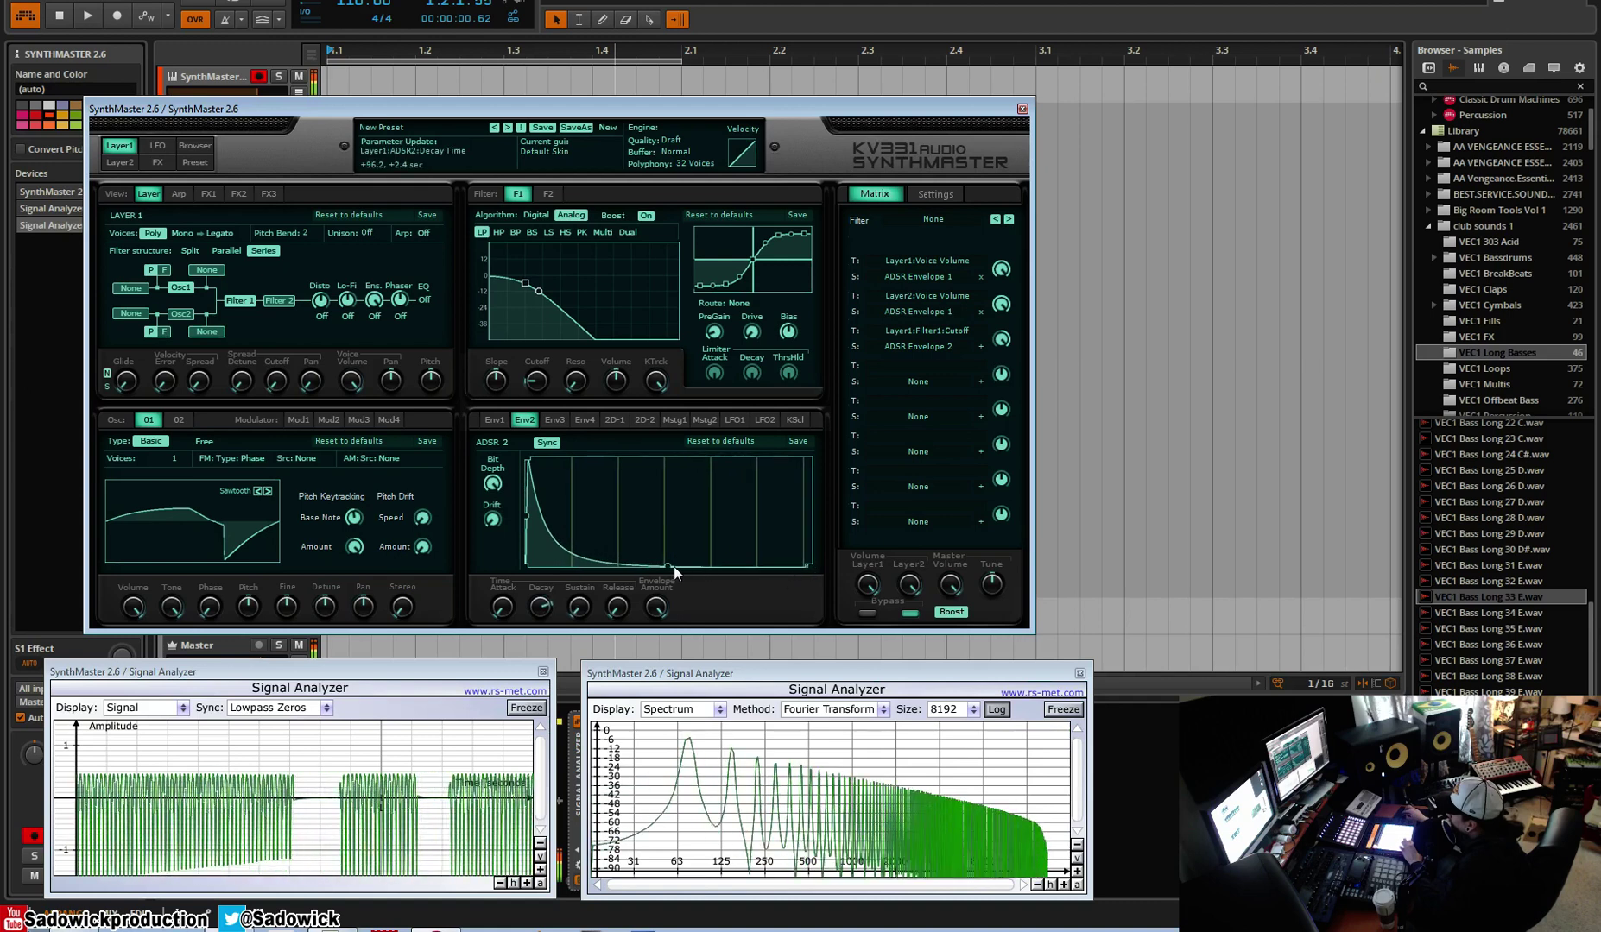
Shorten ADSR 2's decay with a 6 msec attack, and raise Filter 1's cutoff and resonance
left_click_drag(814, 572, 675, 584)
left_click_drag(574, 377, 558, 321)
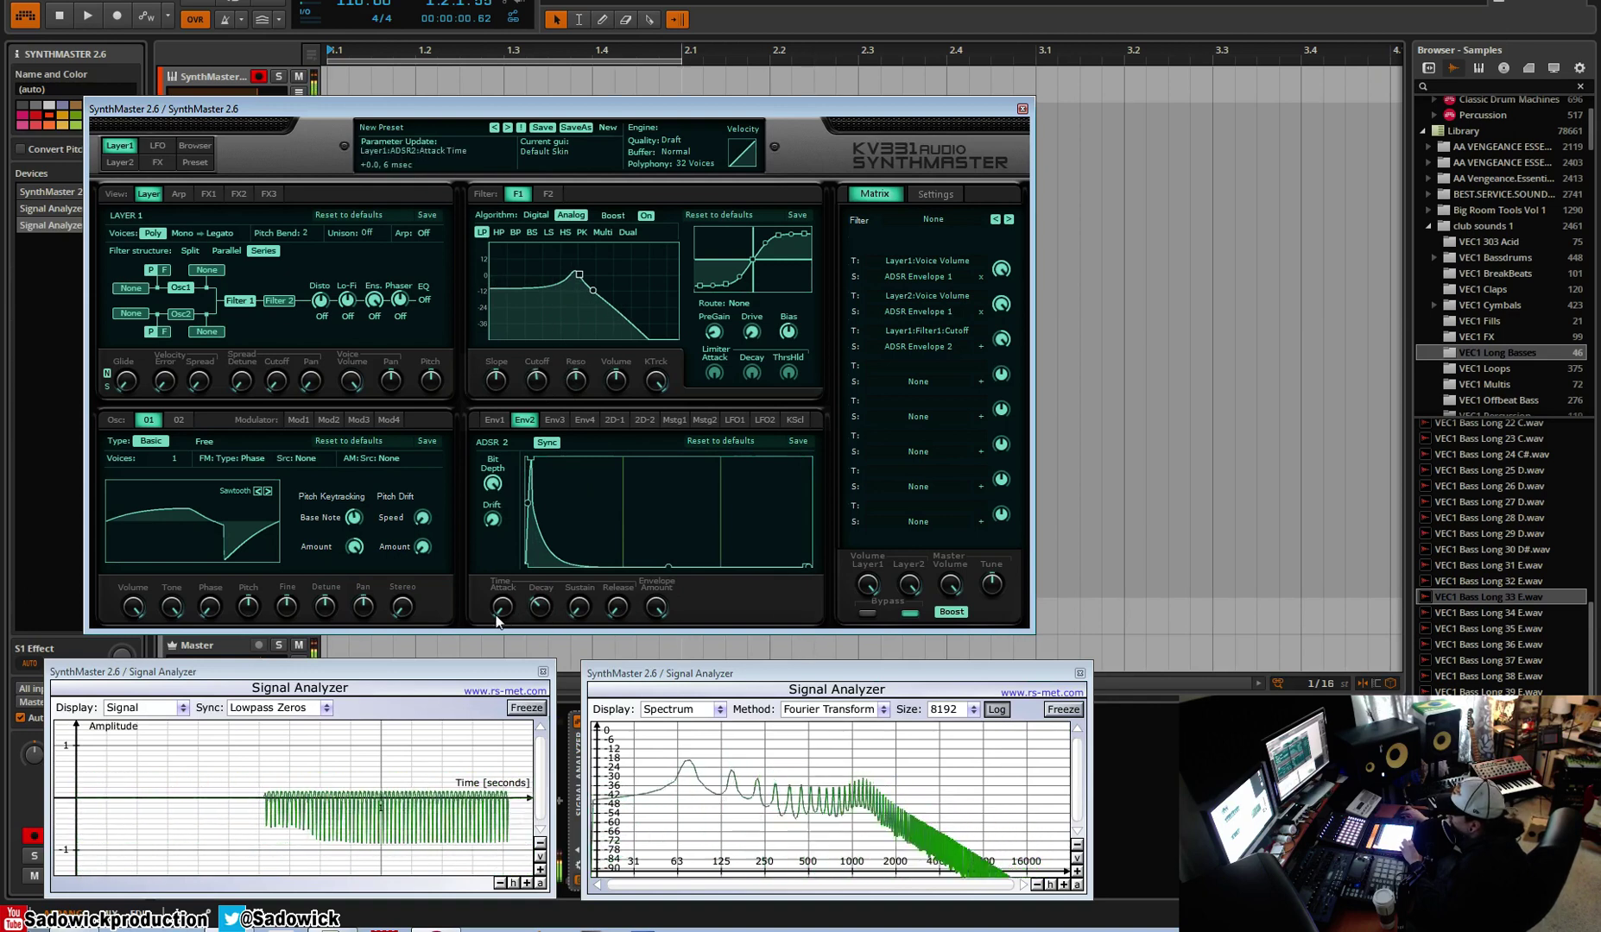
mouse_move(497, 622)
left_mouse_down()
mouse_move(519, 577)
mouse_move(504, 623)
left_mouse_up()
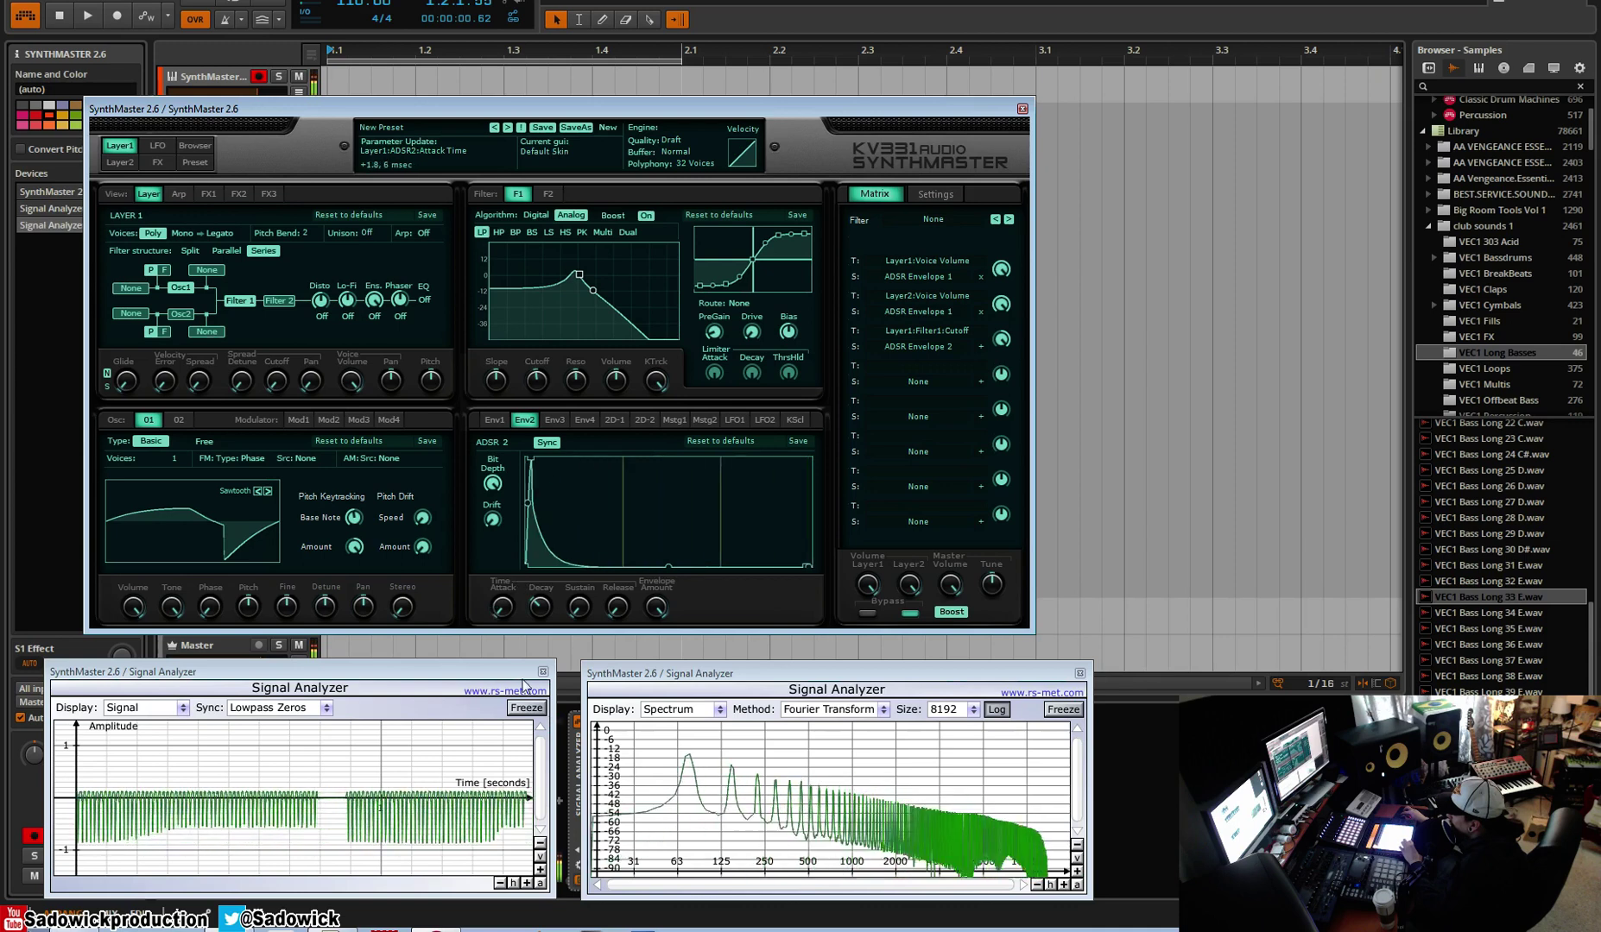
Try a negative ADSR 2 modulation amount of -71.56 on the filter cutoff, and reset the amount to 0
left_click(1001, 341)
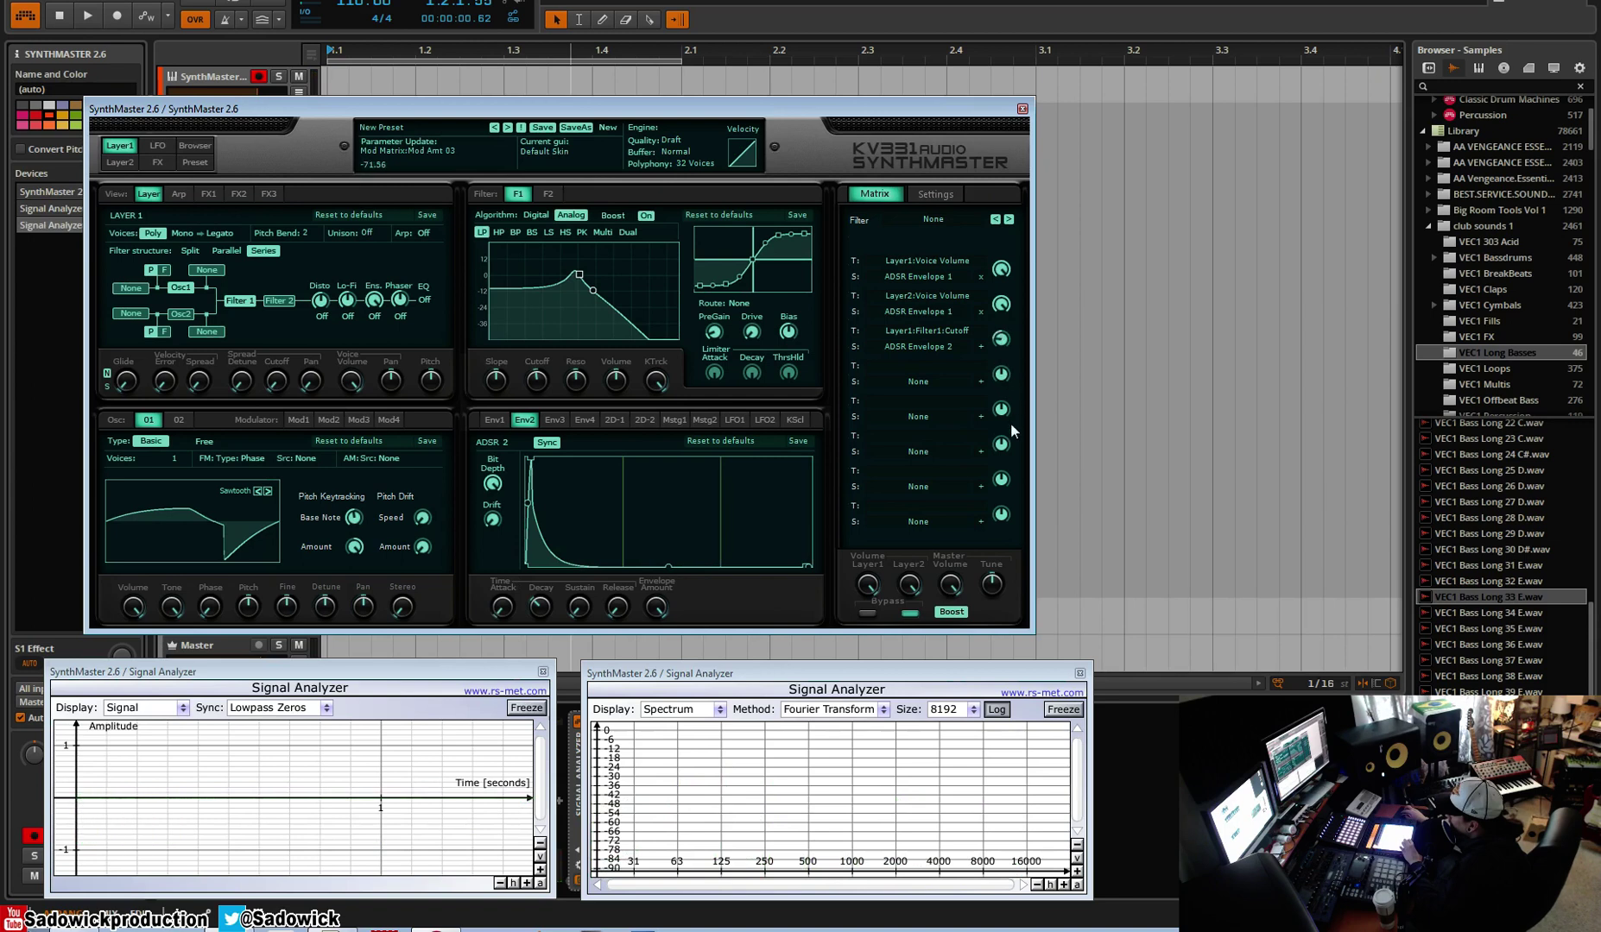
left_click_drag(1015, 448, 1016, 461)
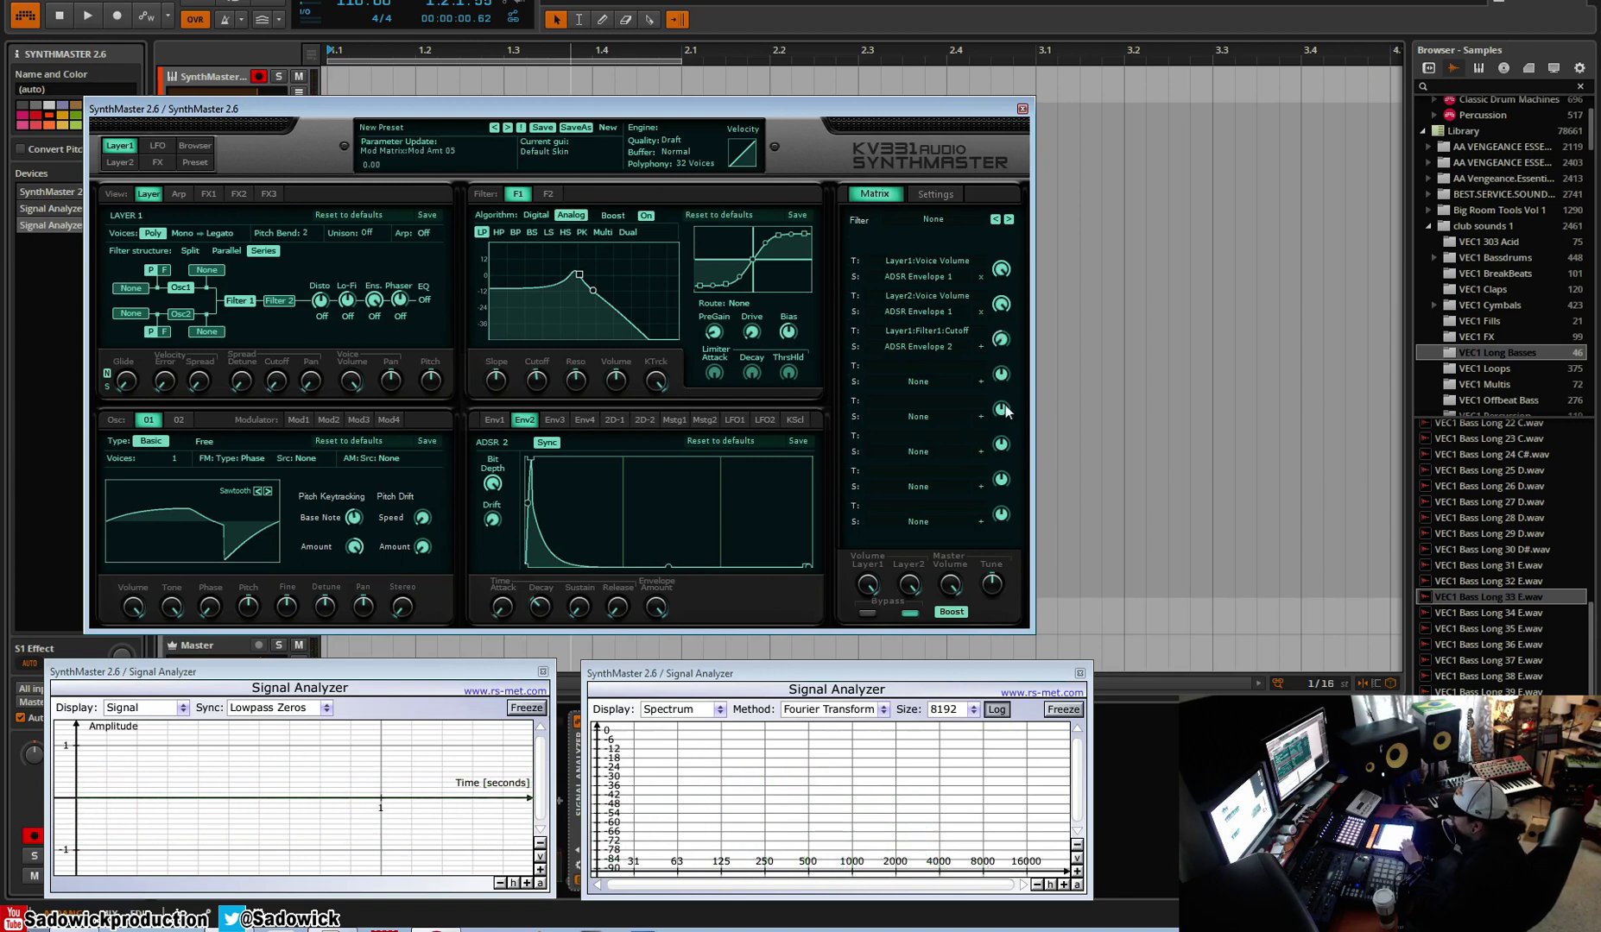
double_click(1000, 344)
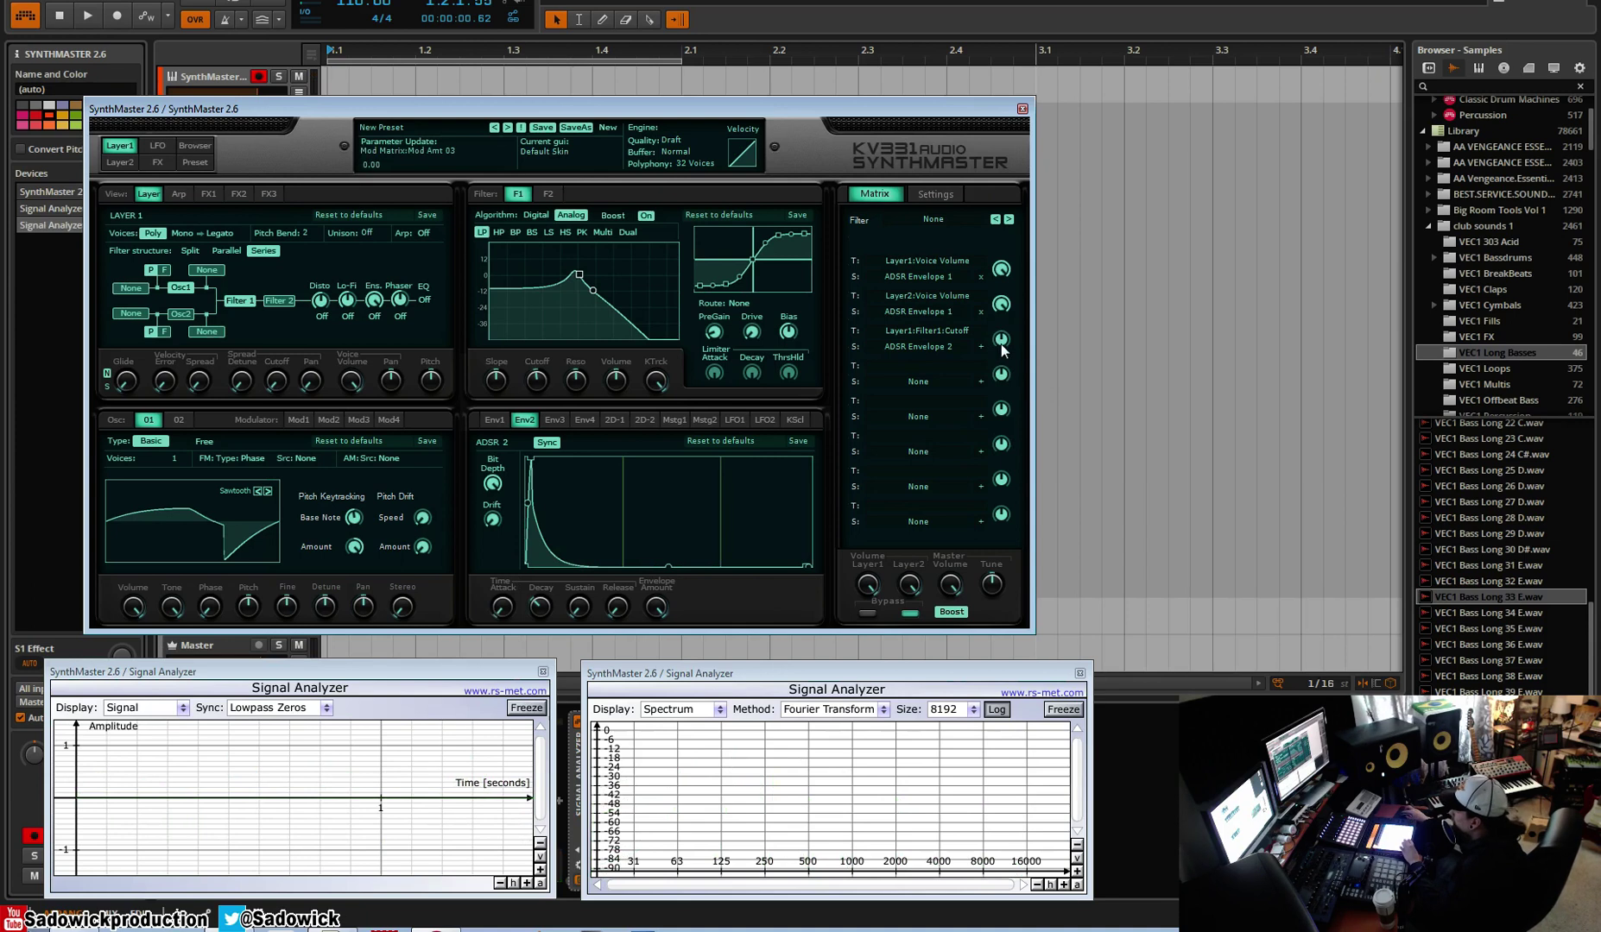
Reset the preset and set up Filter 1 with a 221 Hz cutoff and raised resonance, with the master boost on
mouse_move(494, 481)
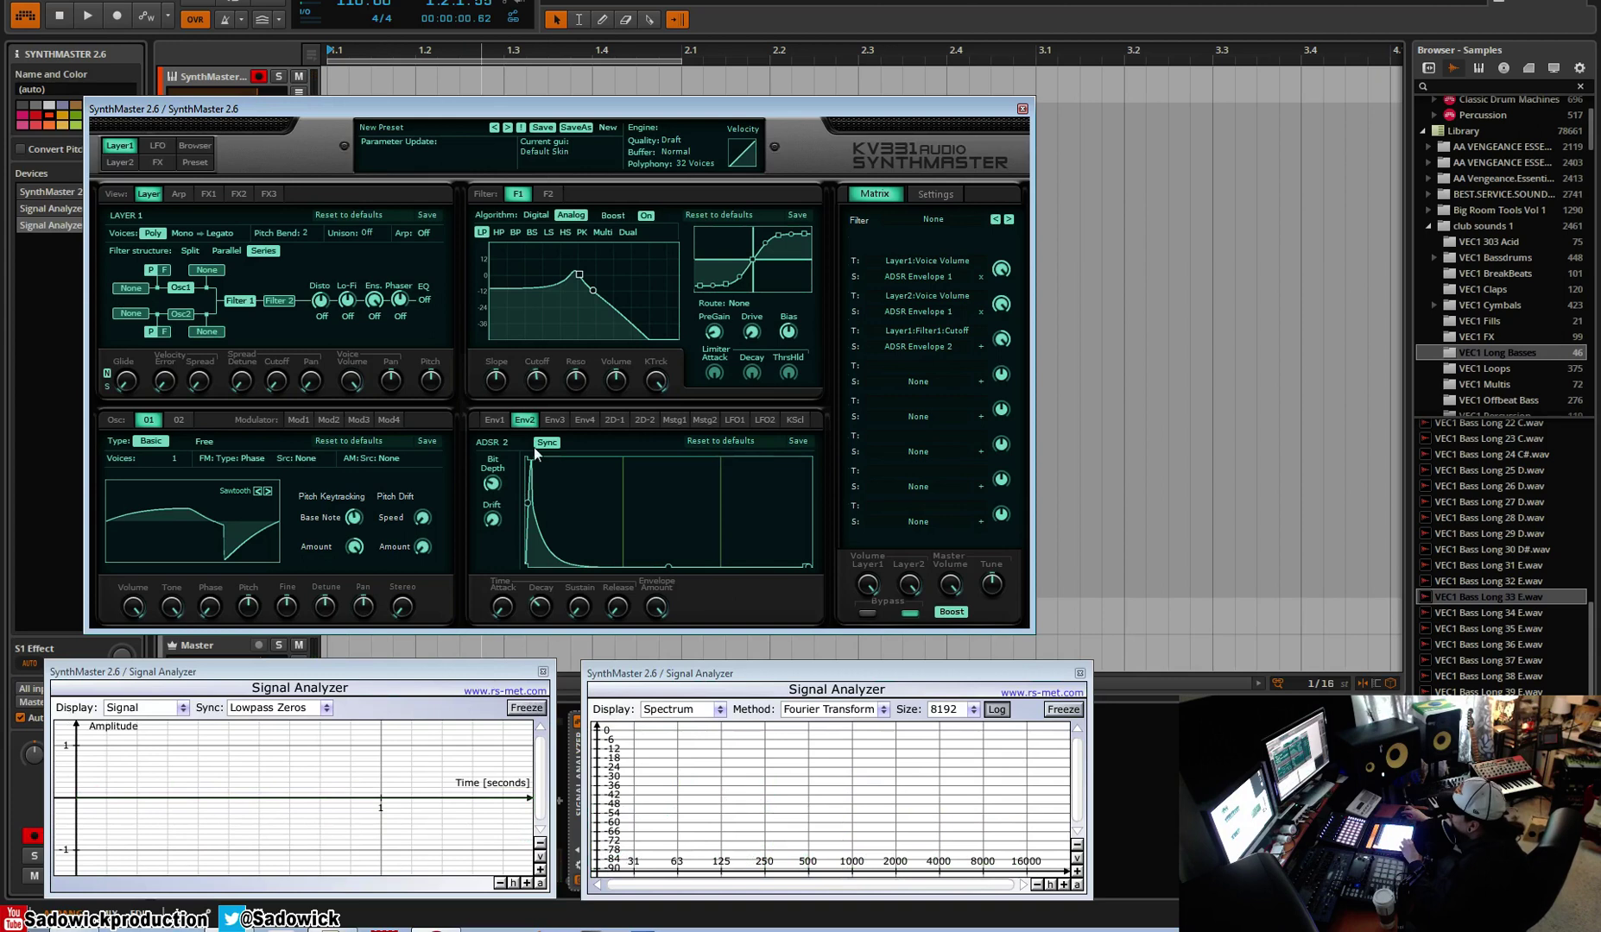
left_click(607, 127)
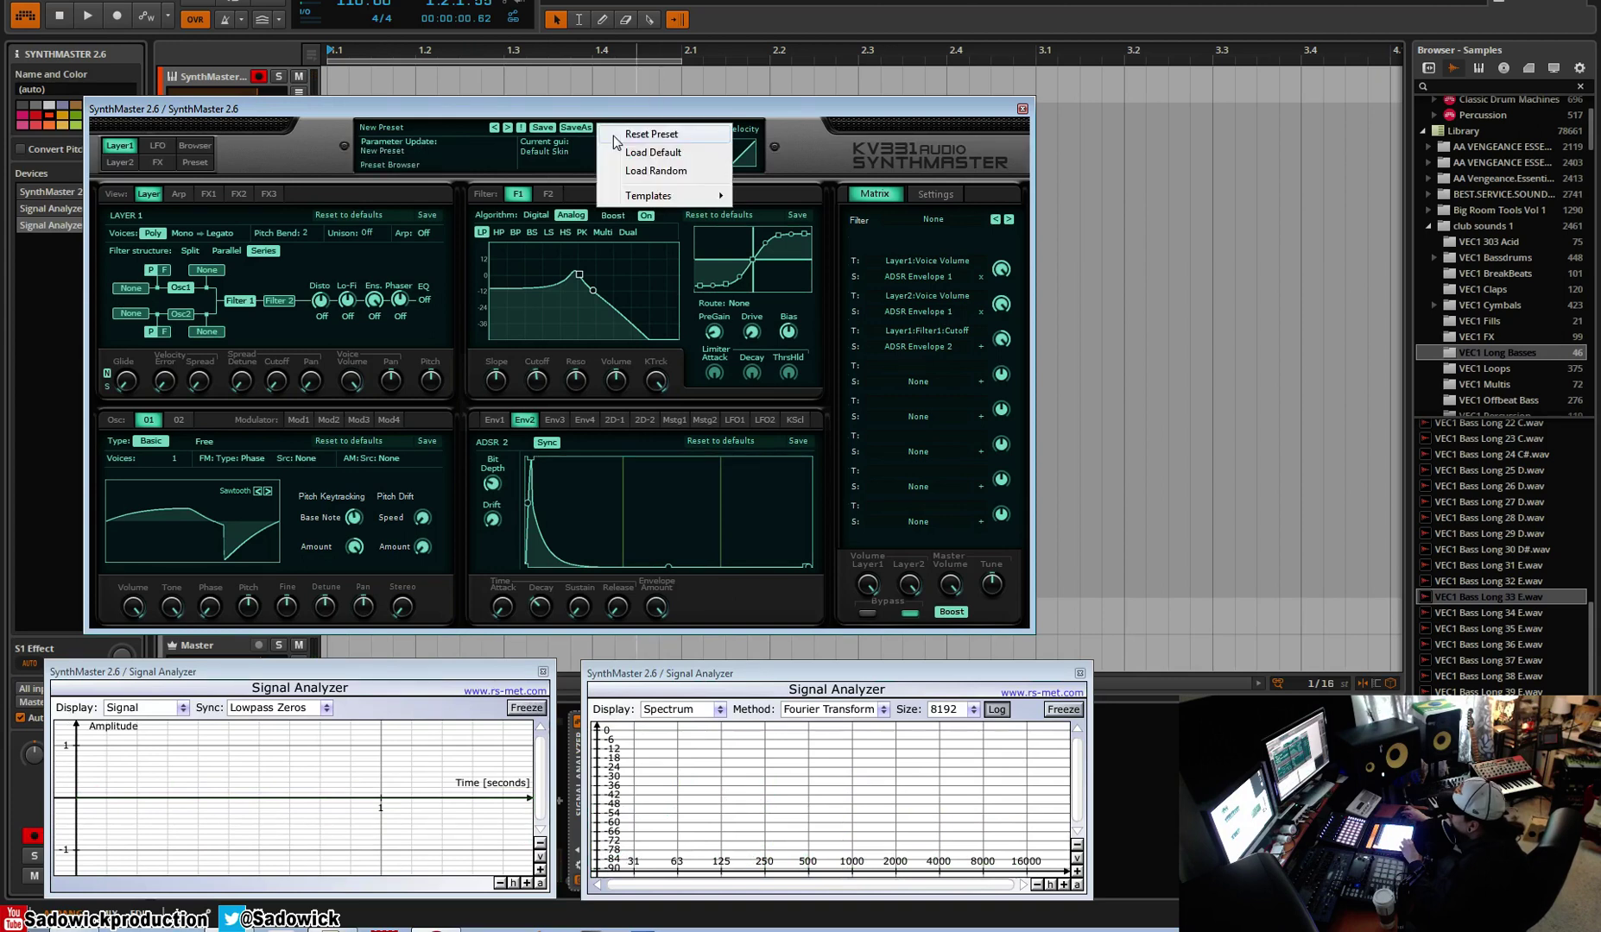
left_click(618, 138)
left_click(240, 298)
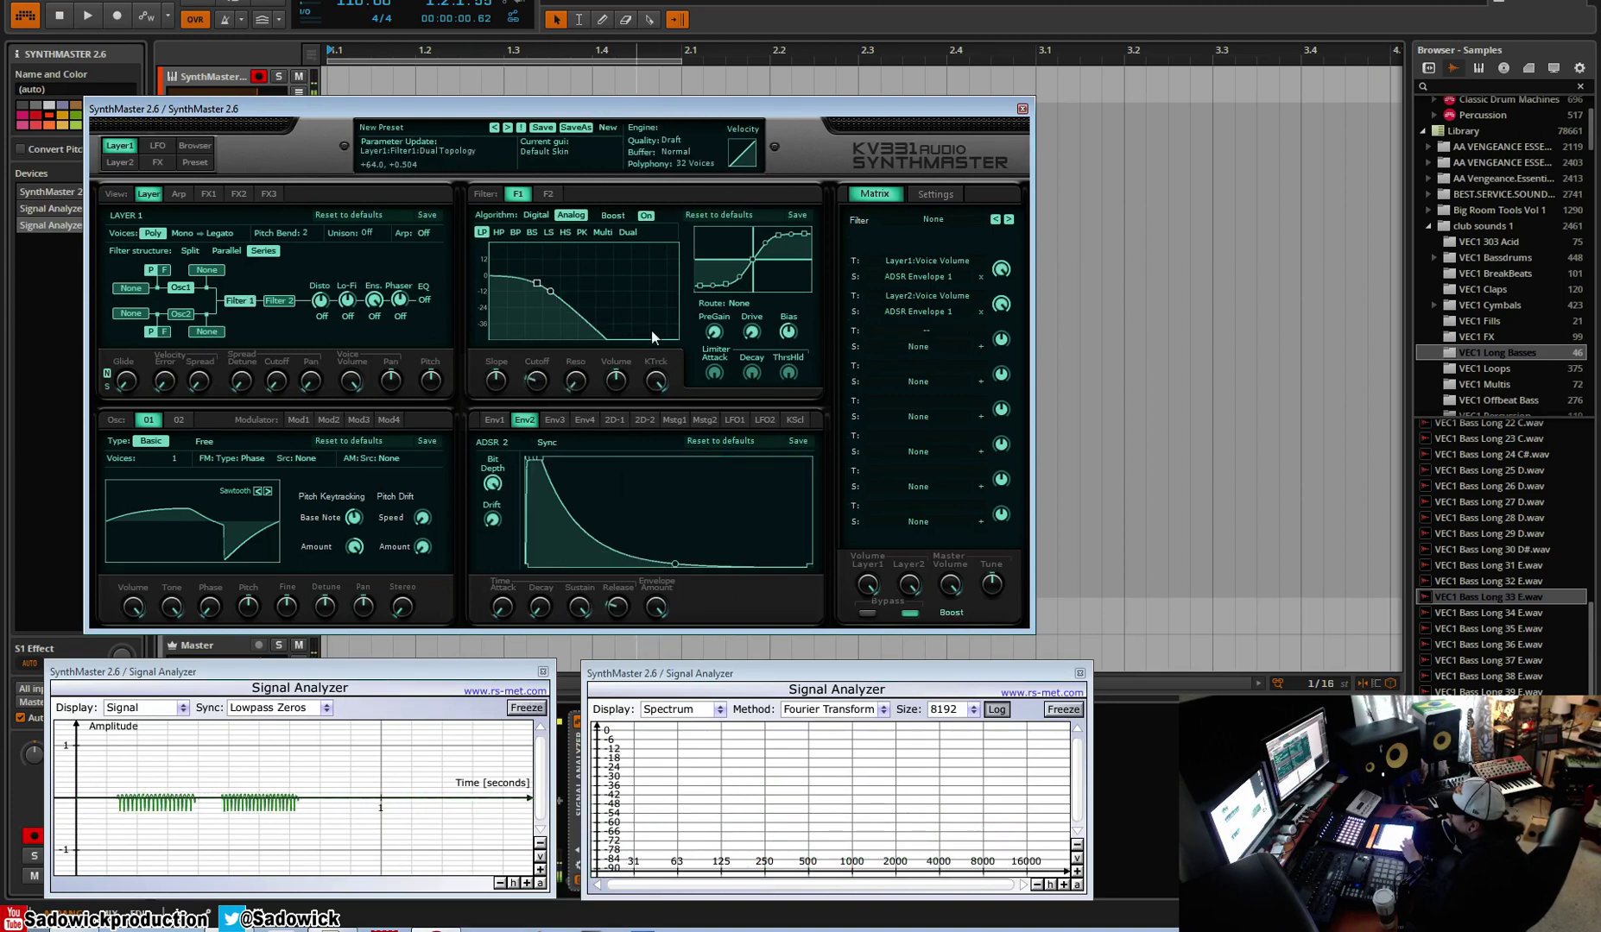
left_click_drag(533, 376, 599, 303)
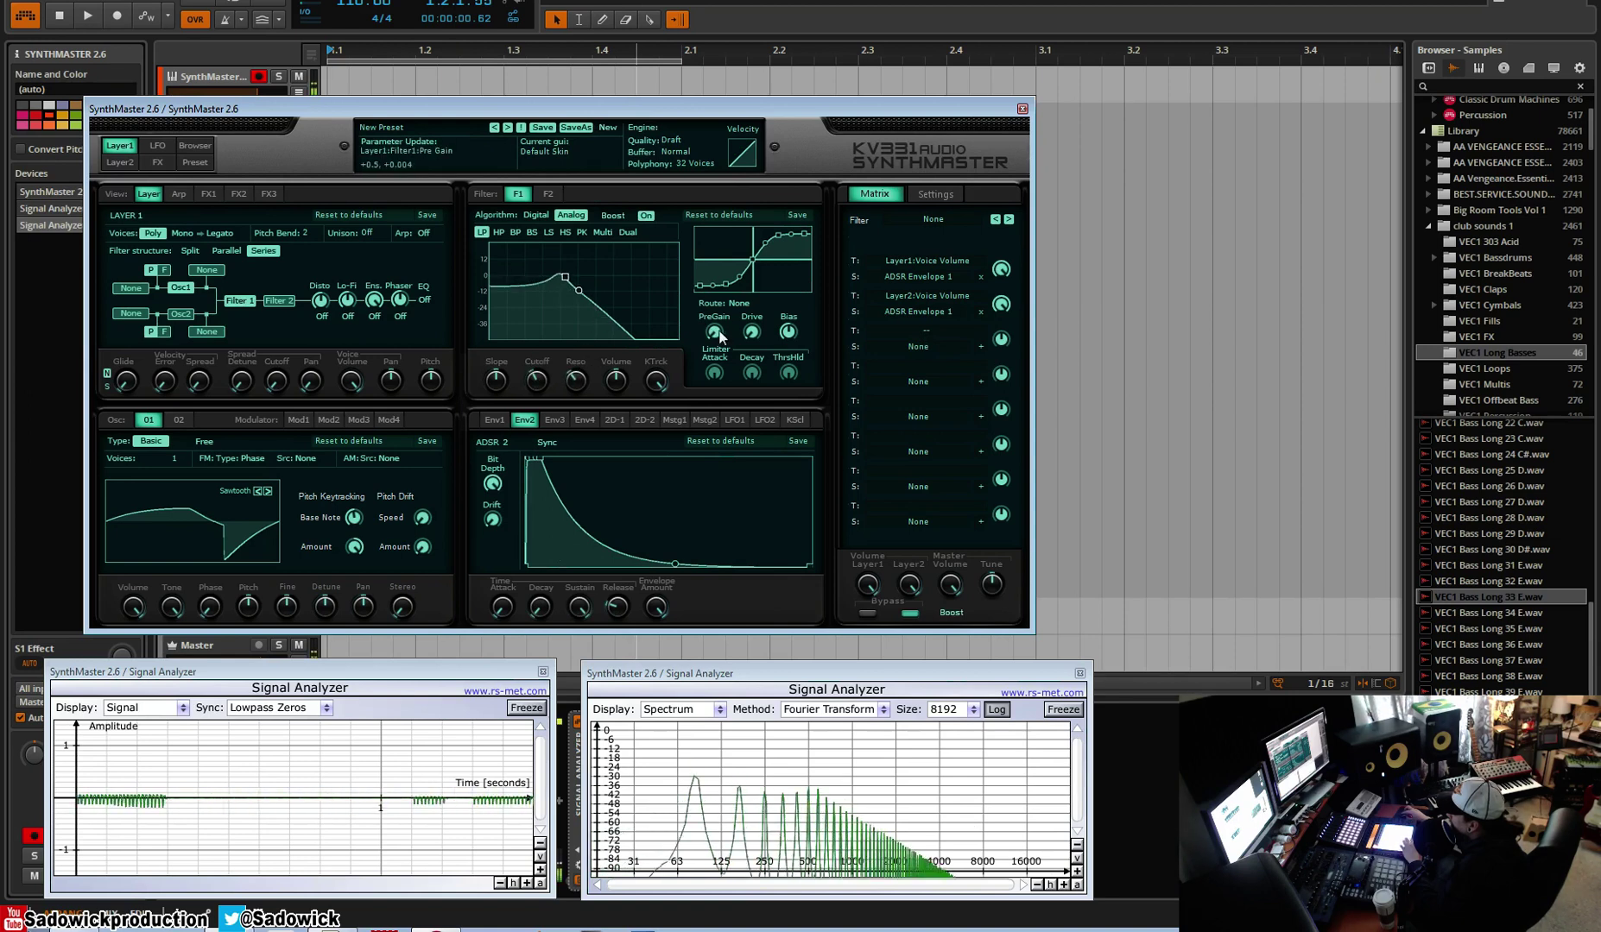
left_click(951, 612)
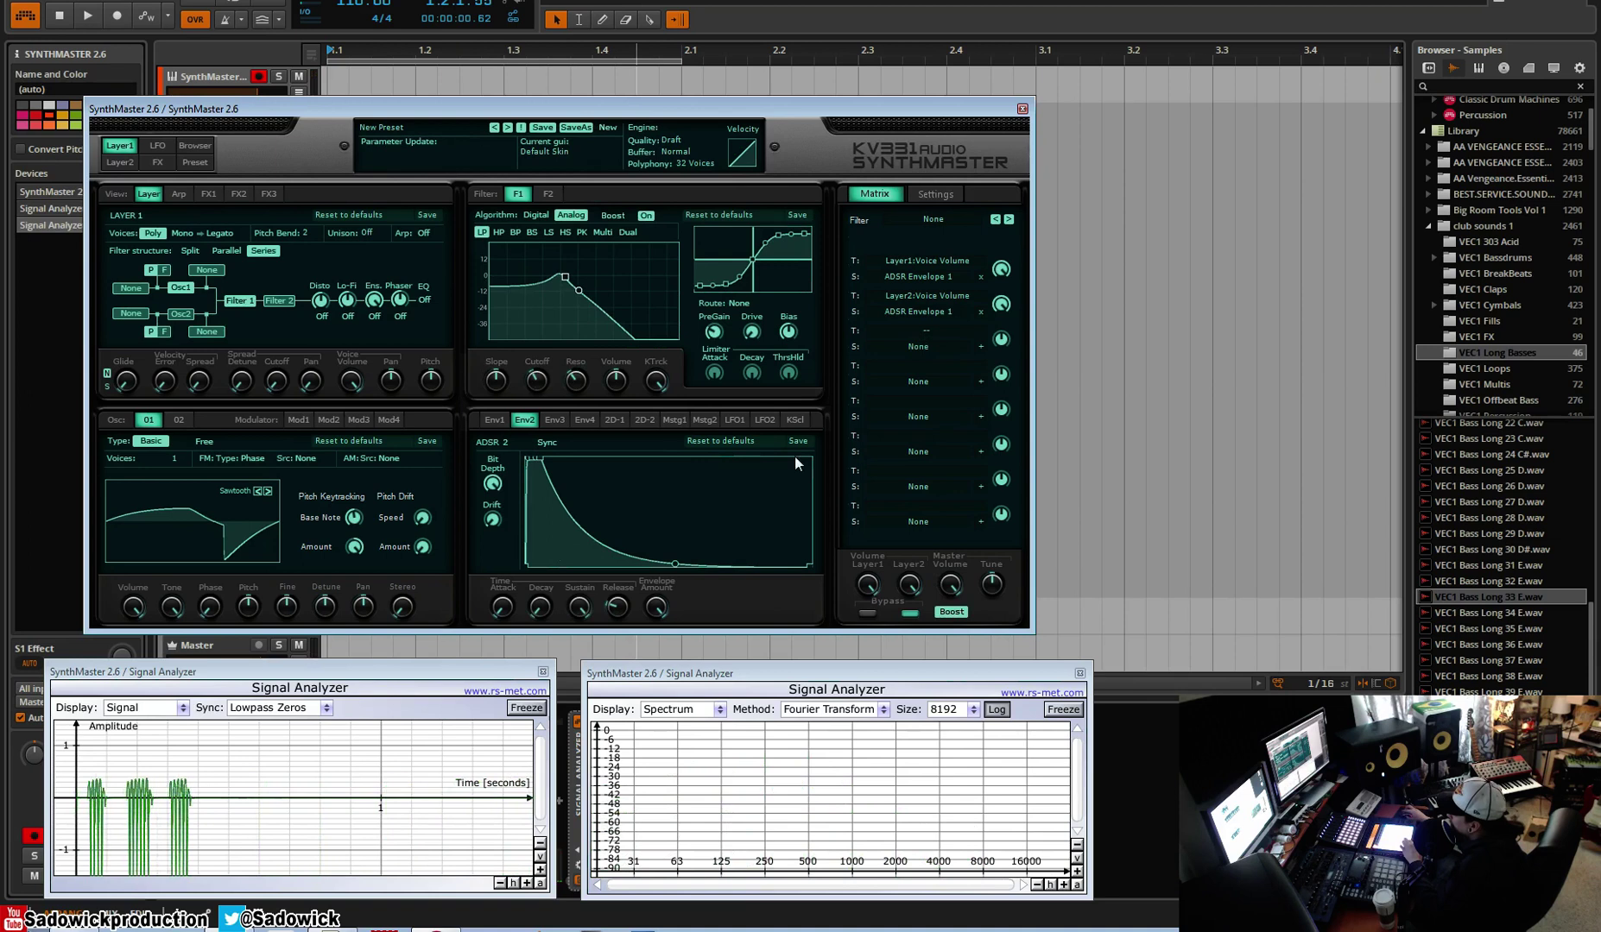
Show the Multi-Stage 1 envelope and assign Multisegment Envelope 1 as the modulation source of Filter 1's cutoff
left_click(681, 419)
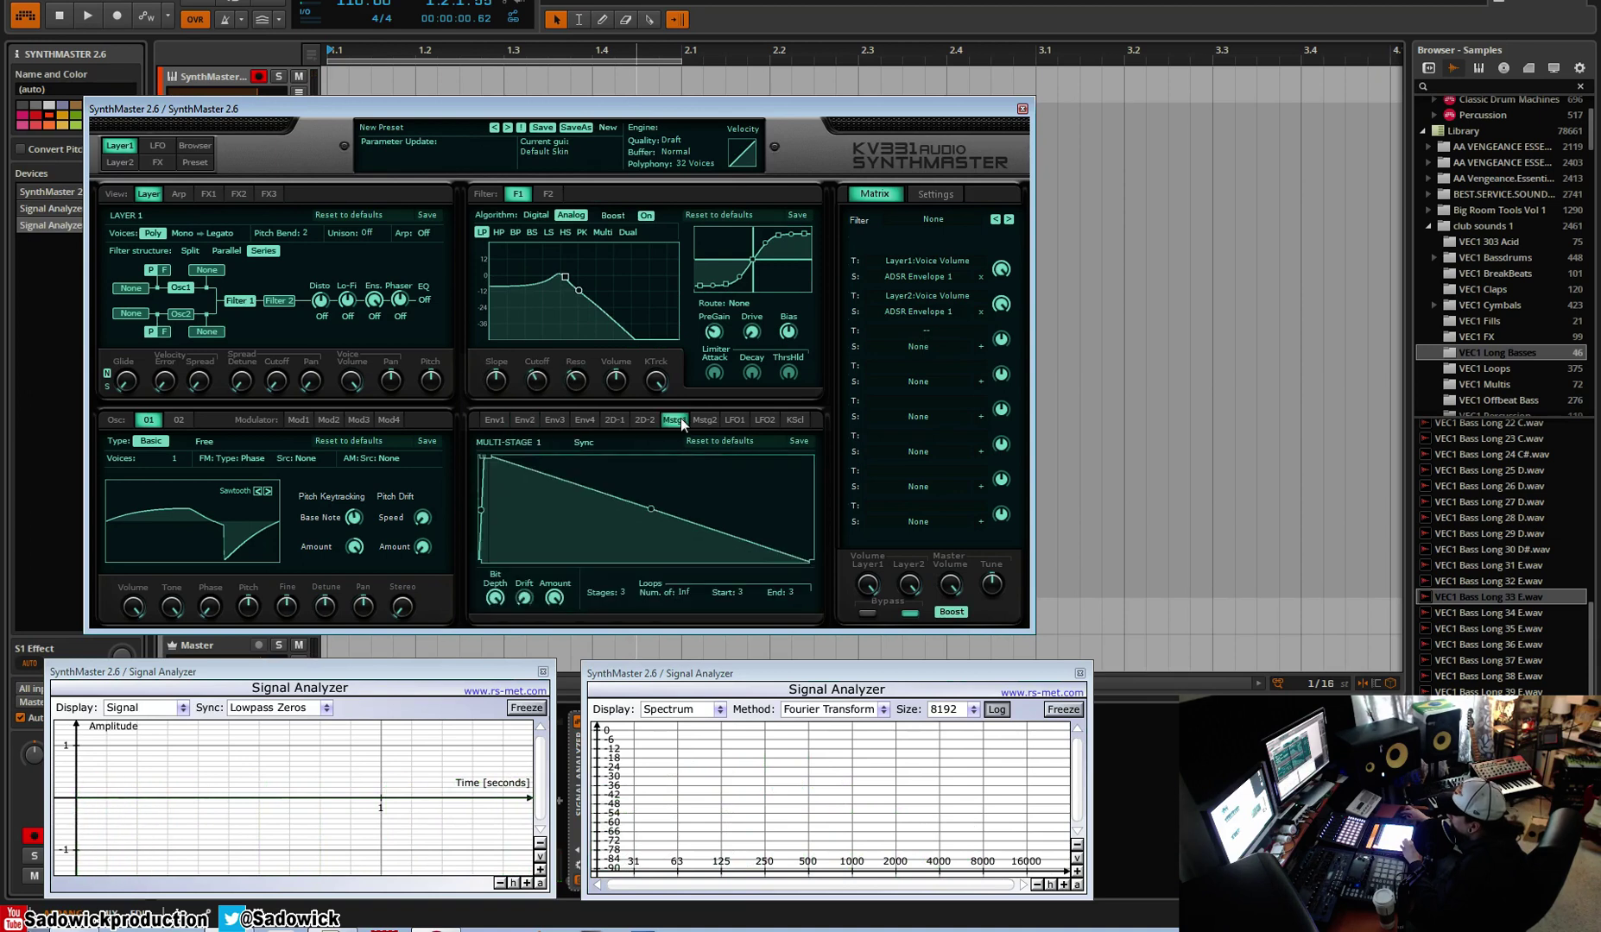
right_click(534, 388)
mouse_move(602, 423)
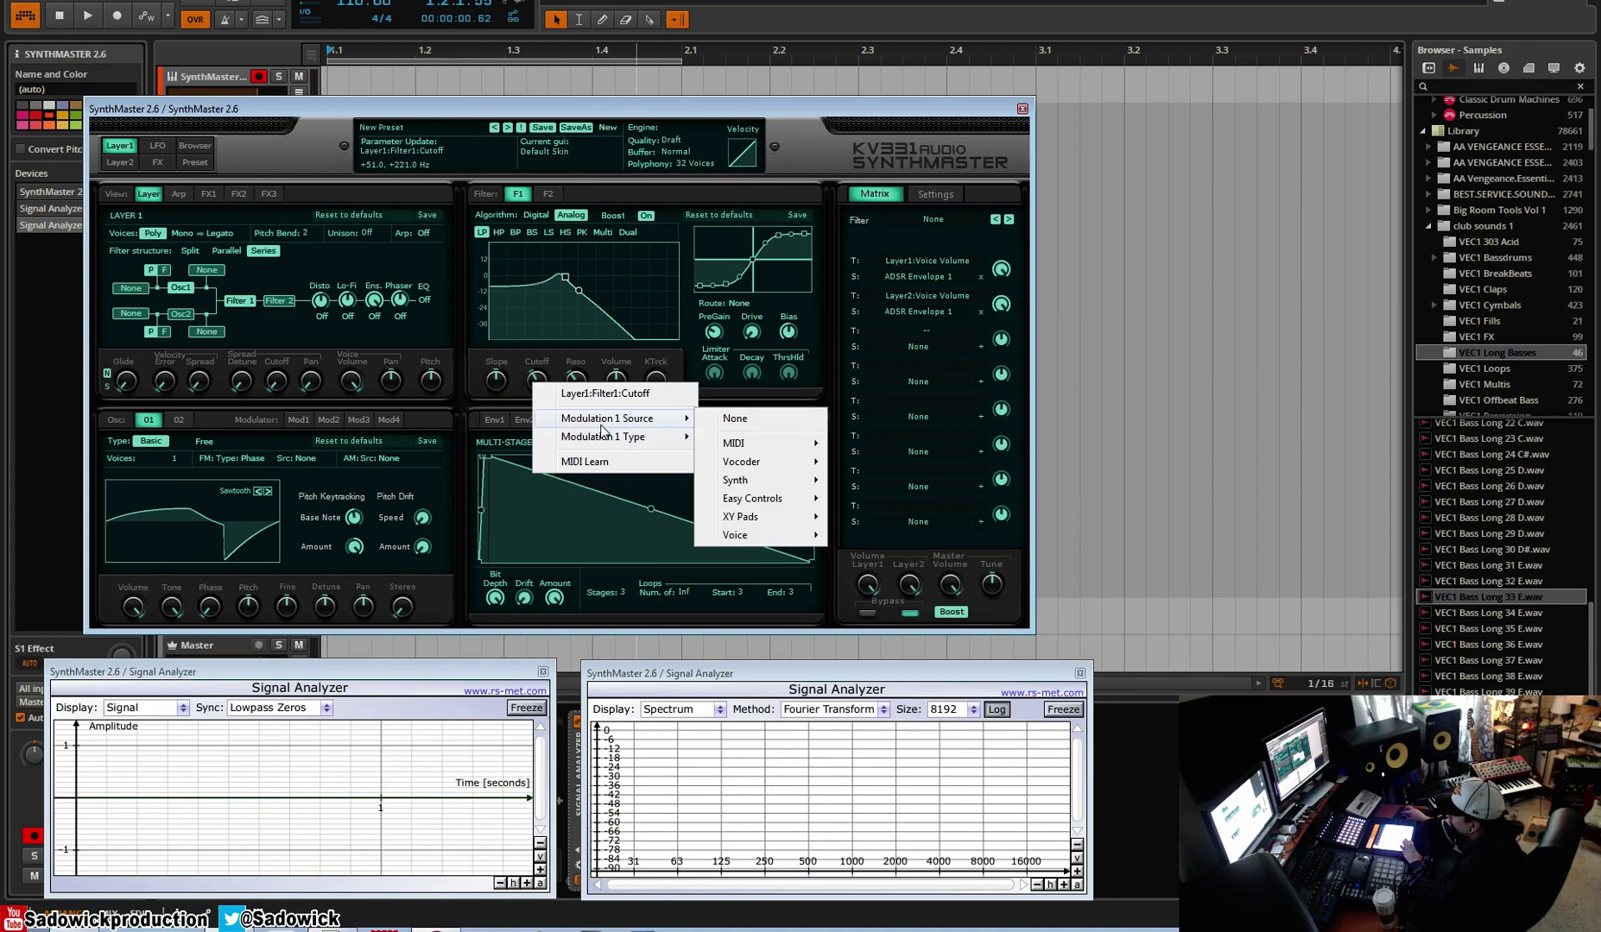
mouse_move(752, 538)
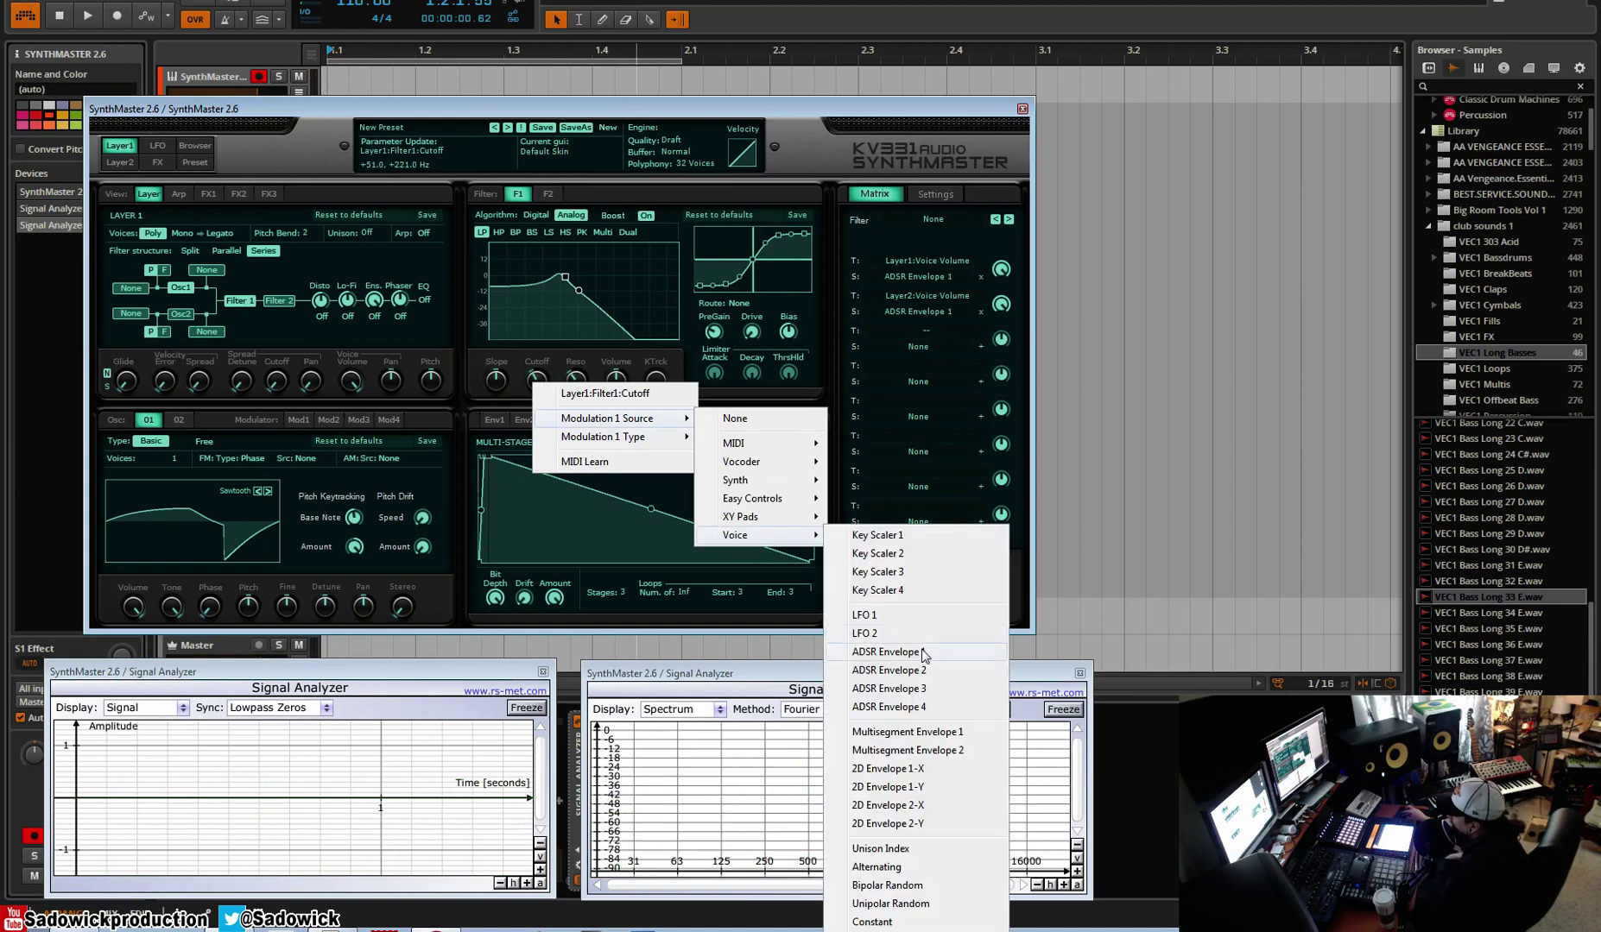
left_click(908, 734)
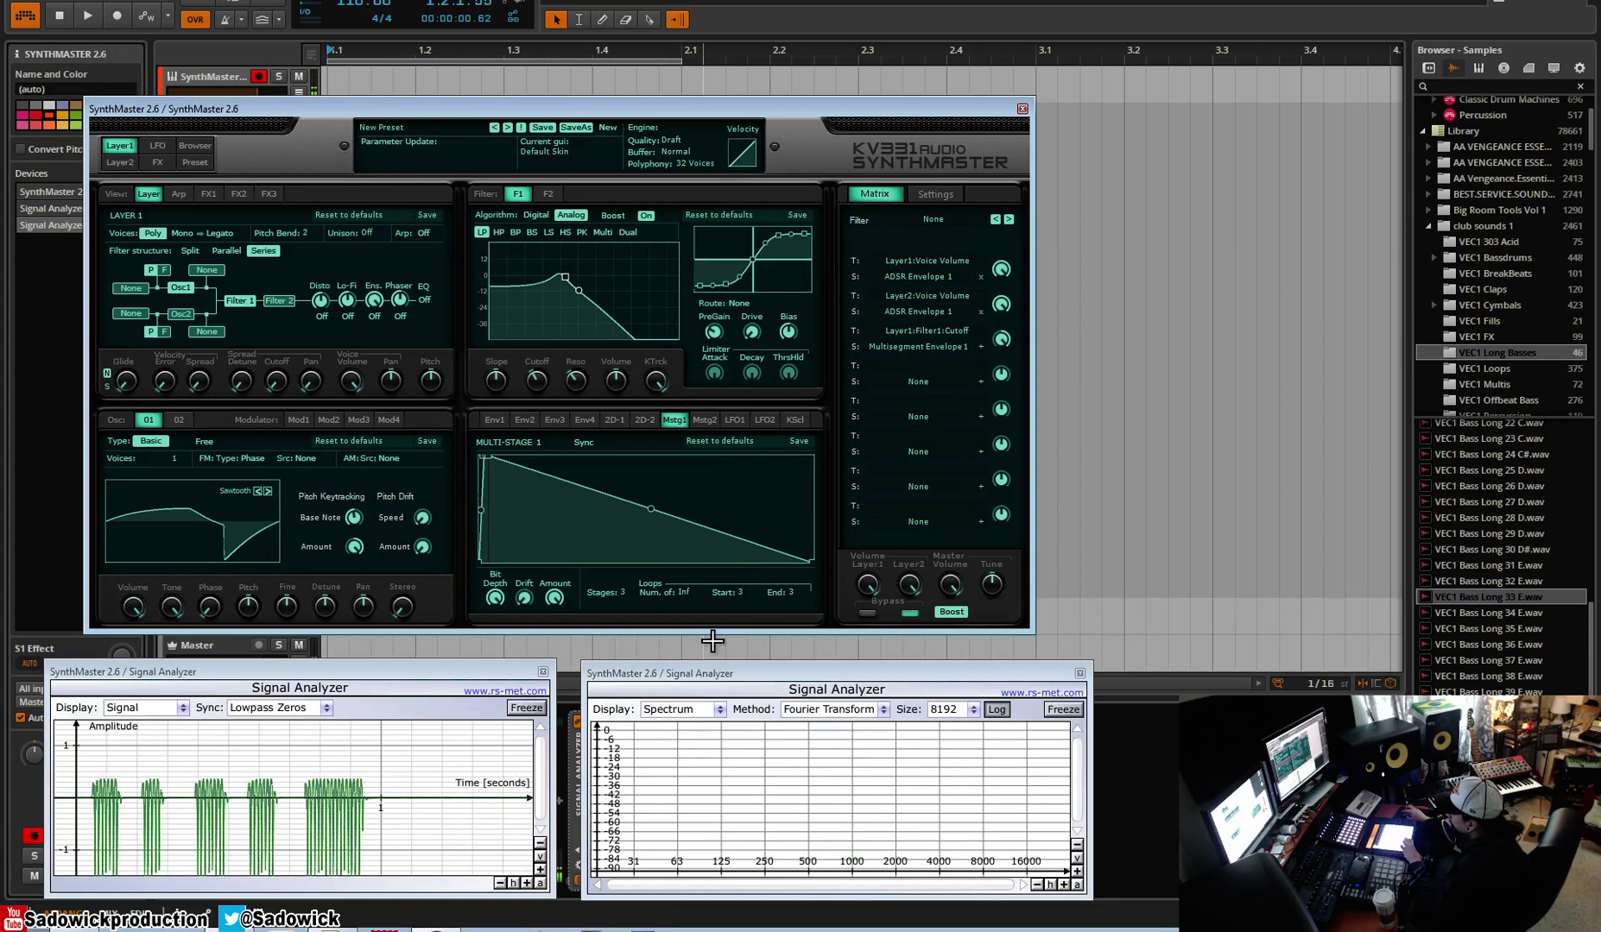
Set Multi-Stage 1's number of loops to Off with loop start 1, and bend the stage 3 slope to -0.659
left_click(688, 591)
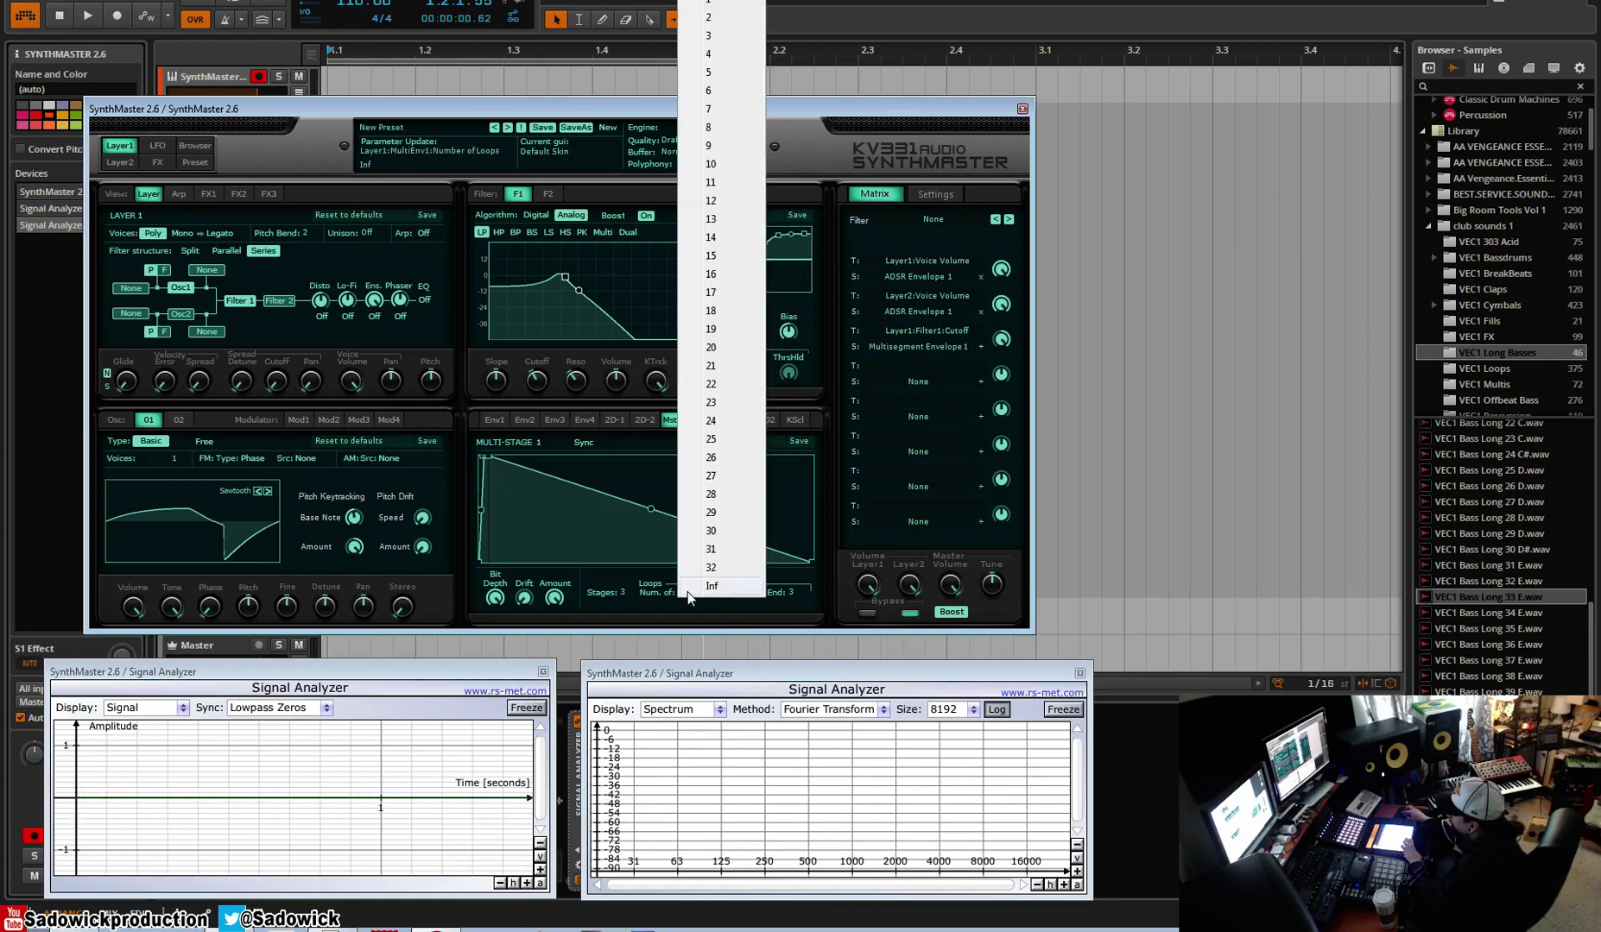
left_click(734, 643)
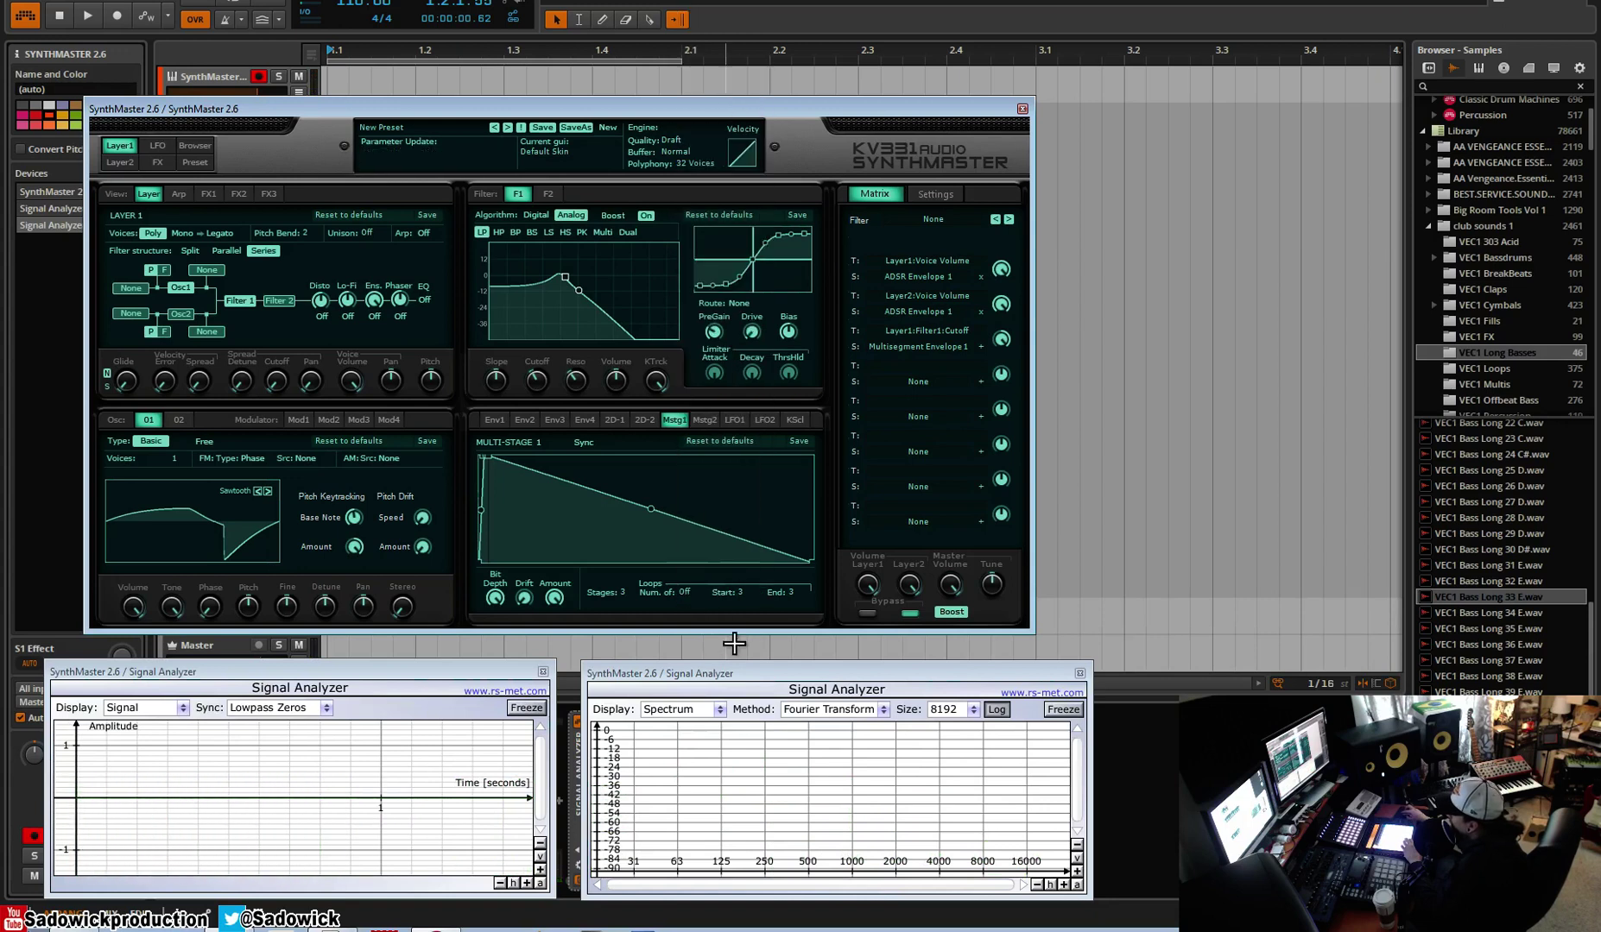
left_click(734, 593)
left_click(756, 604)
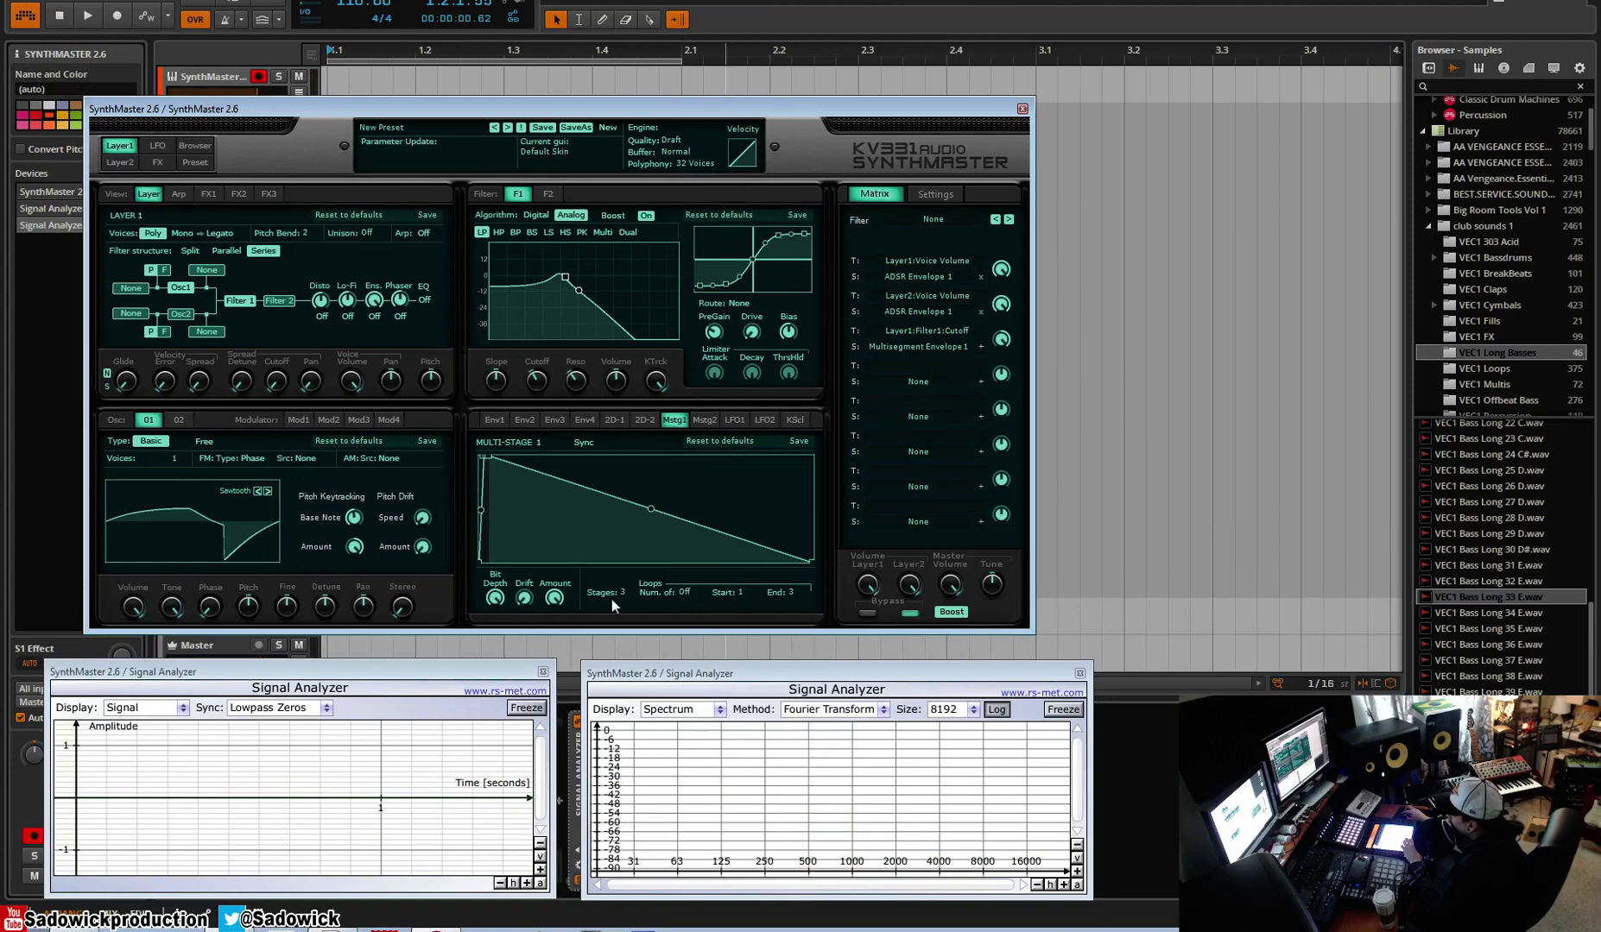
left_click_drag(652, 509, 605, 580)
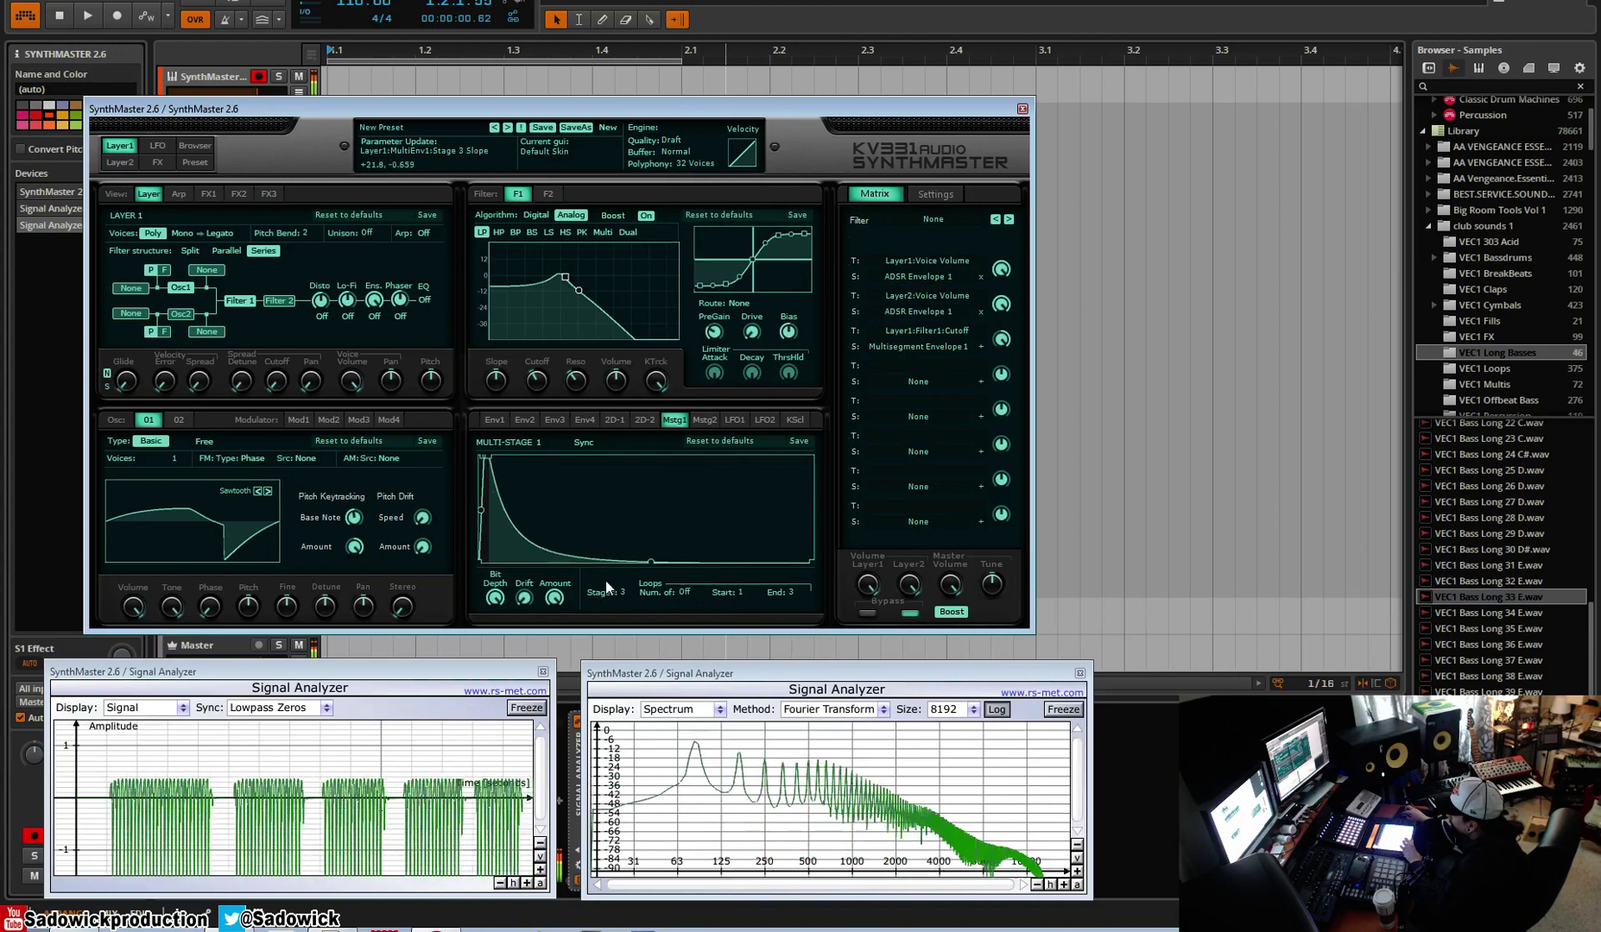
Give Multi-Stage 1 nine stages and set its loop end to 9
left_click(622, 593)
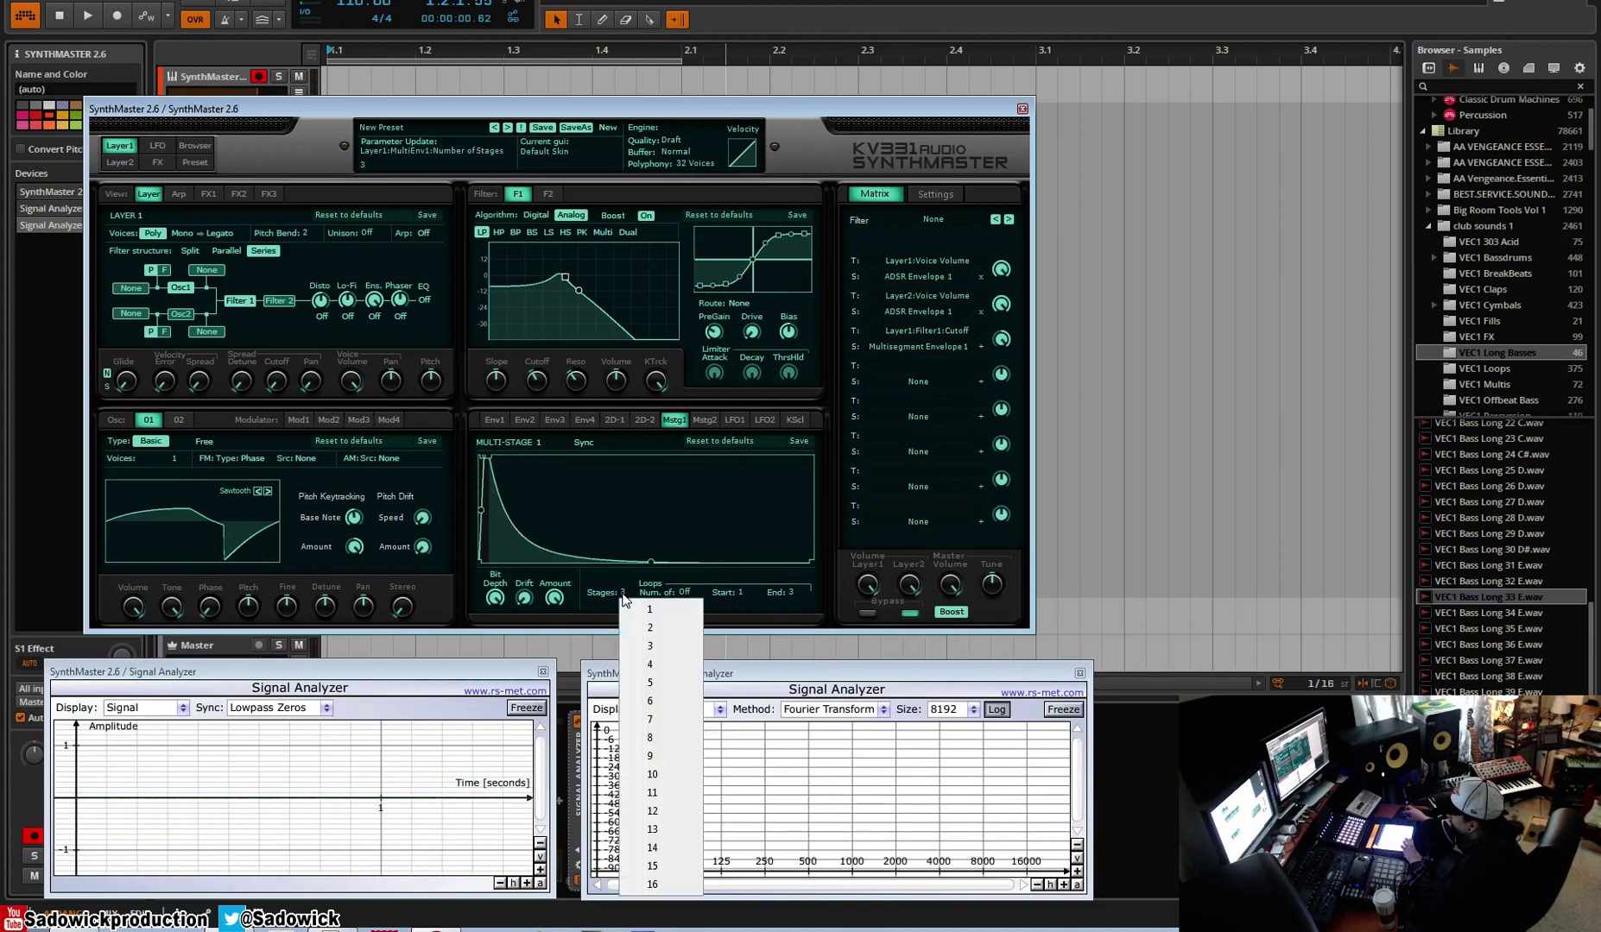
left_click(648, 757)
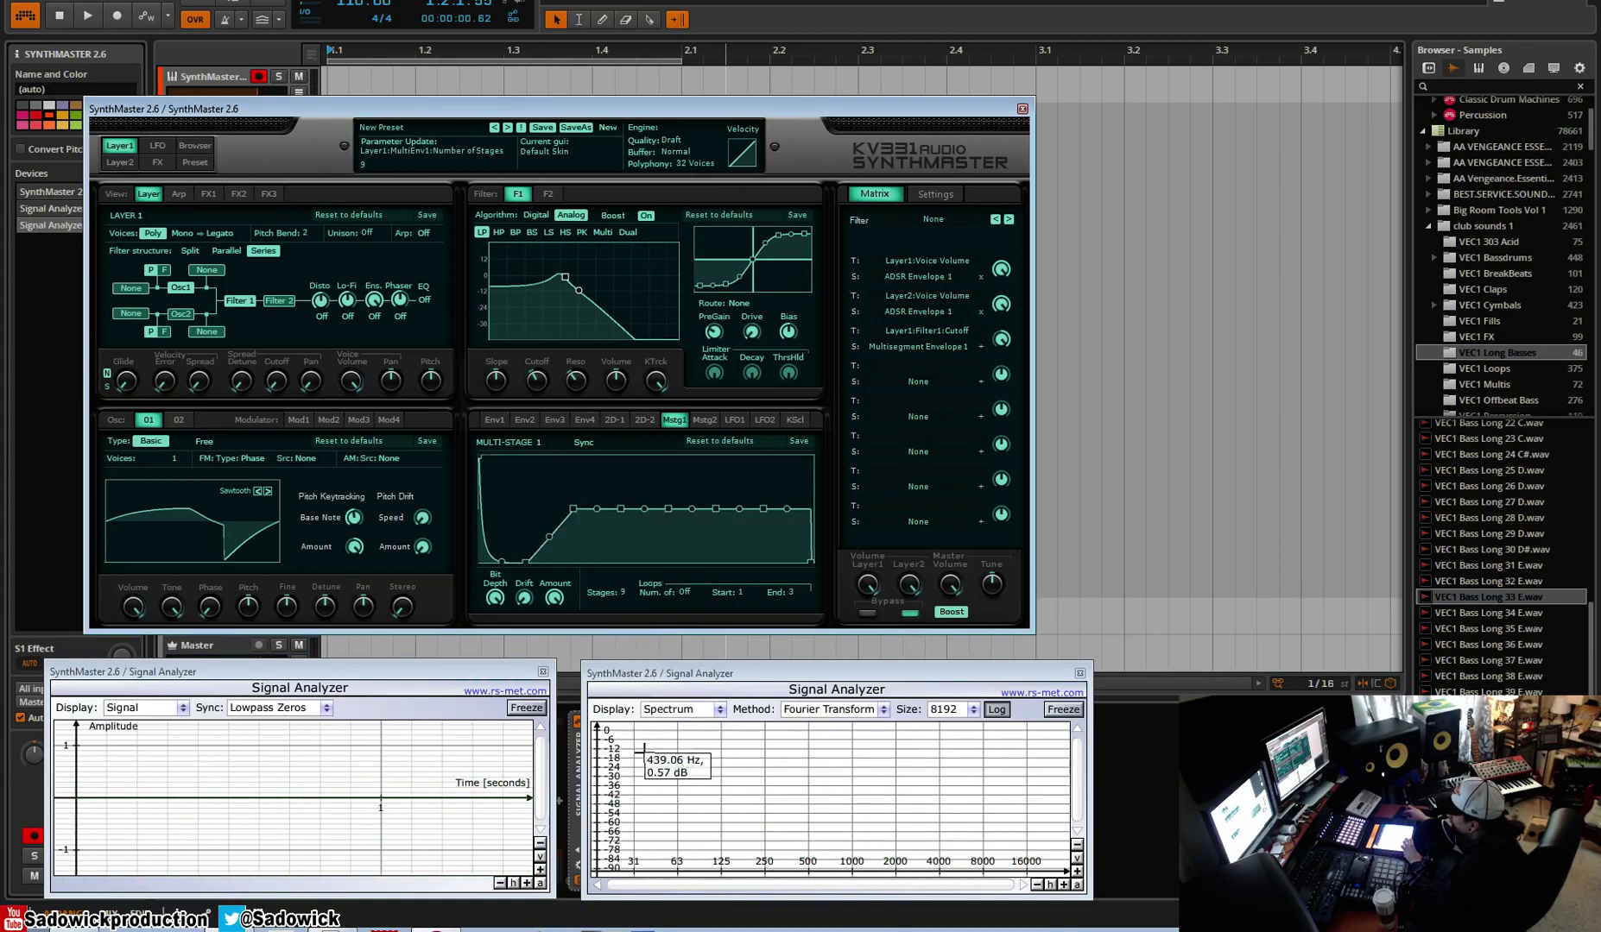
left_click(790, 589)
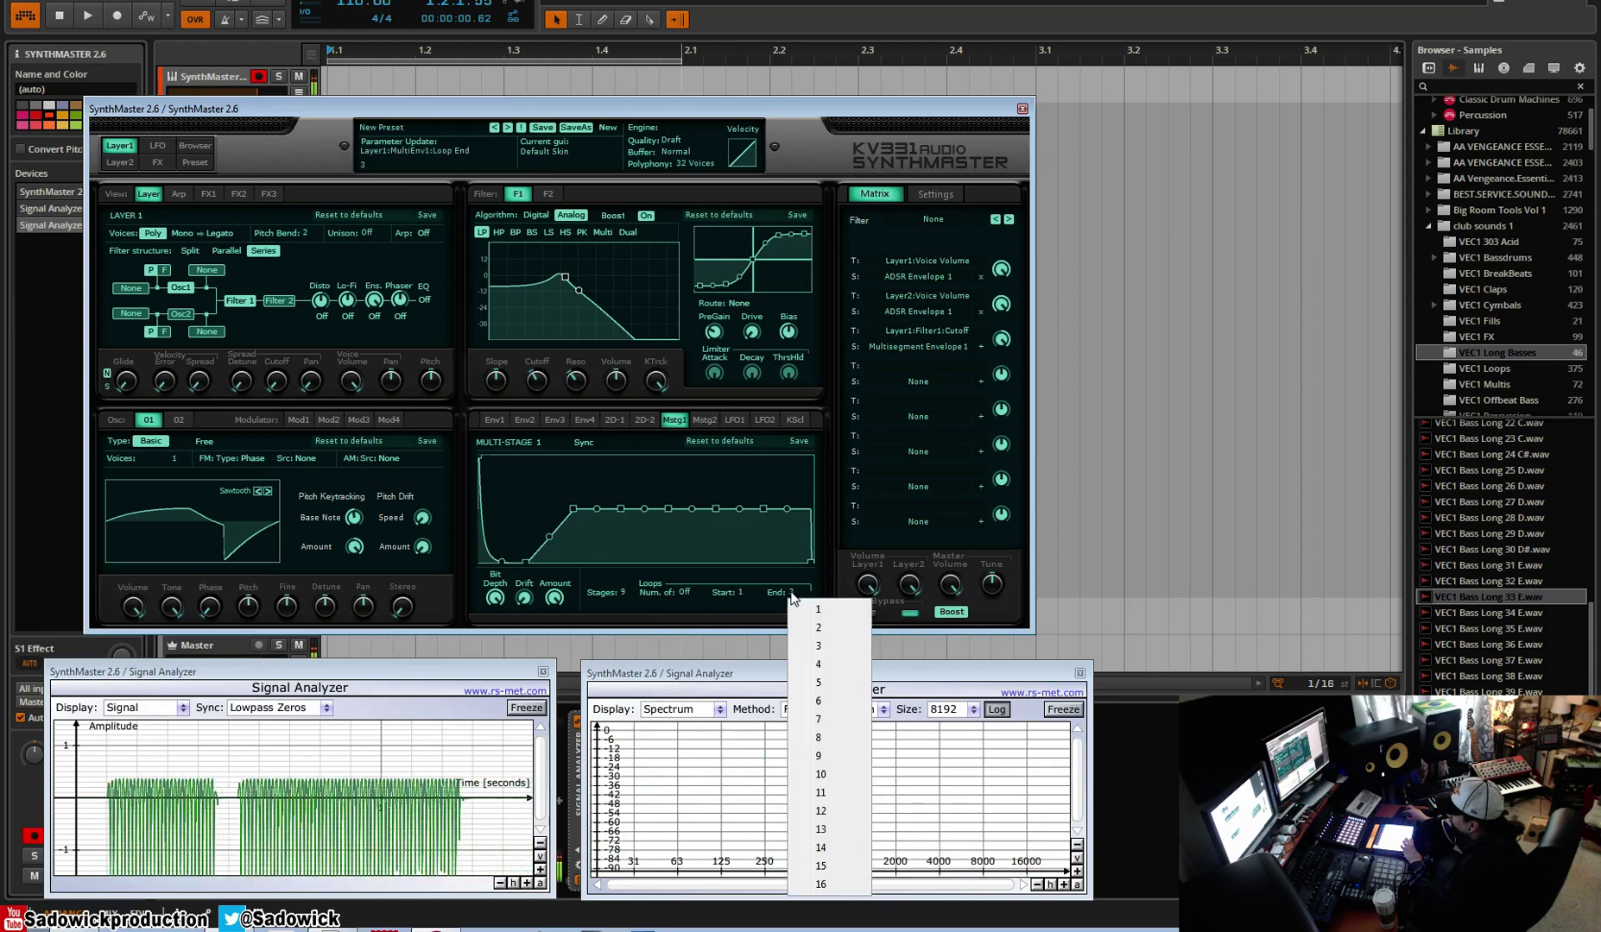
left_click(815, 753)
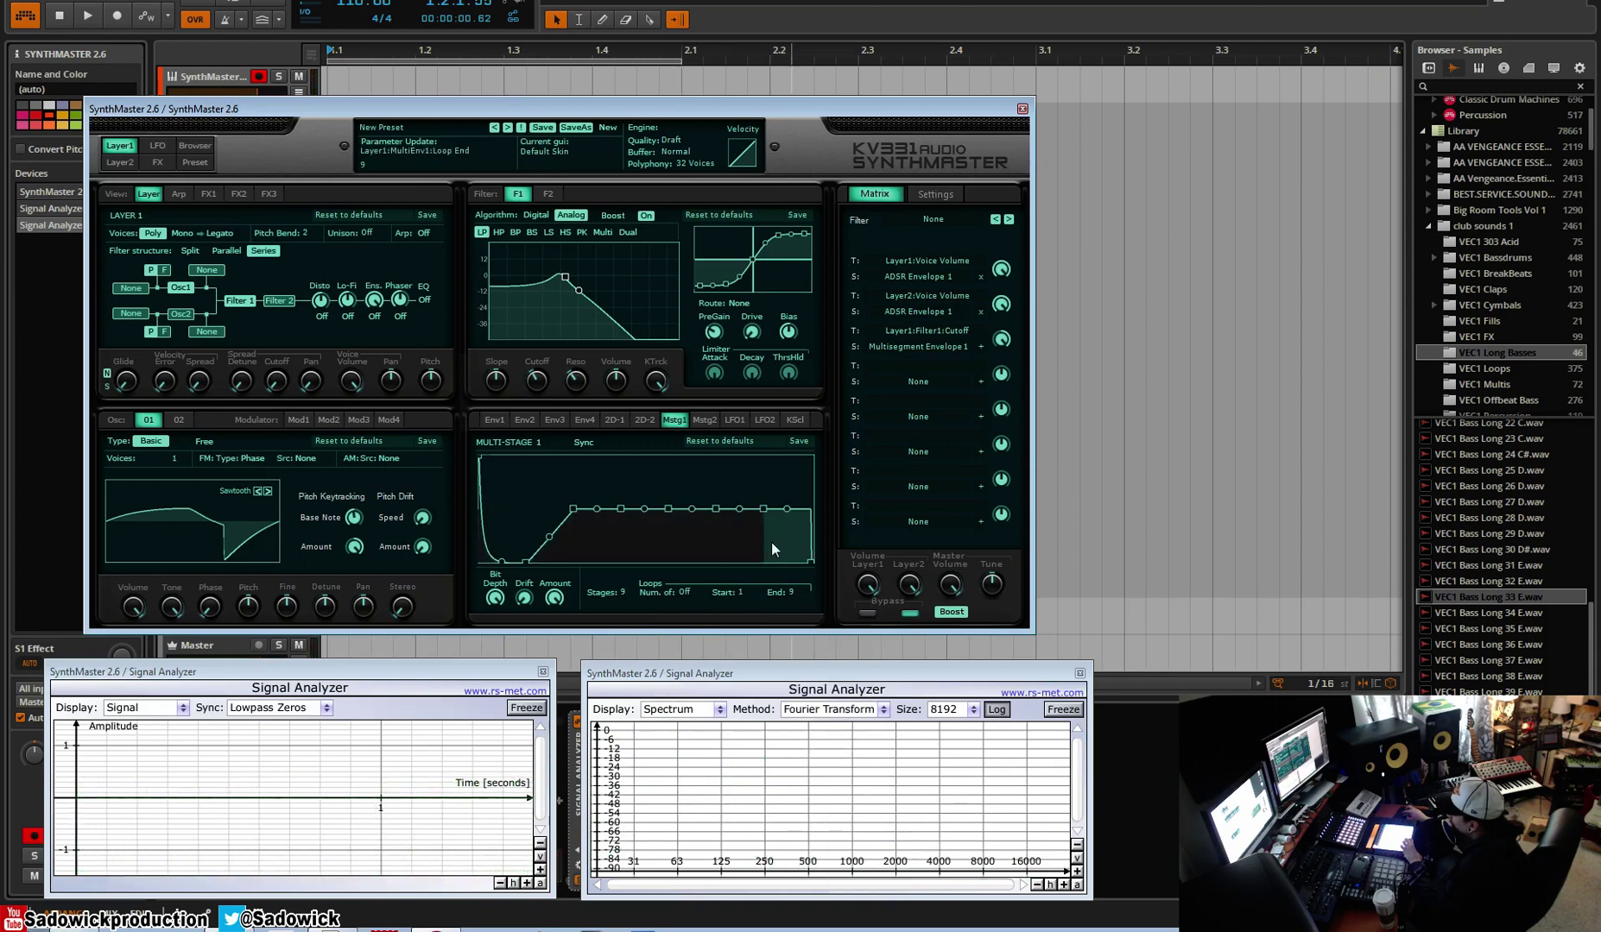
left_click(790, 593)
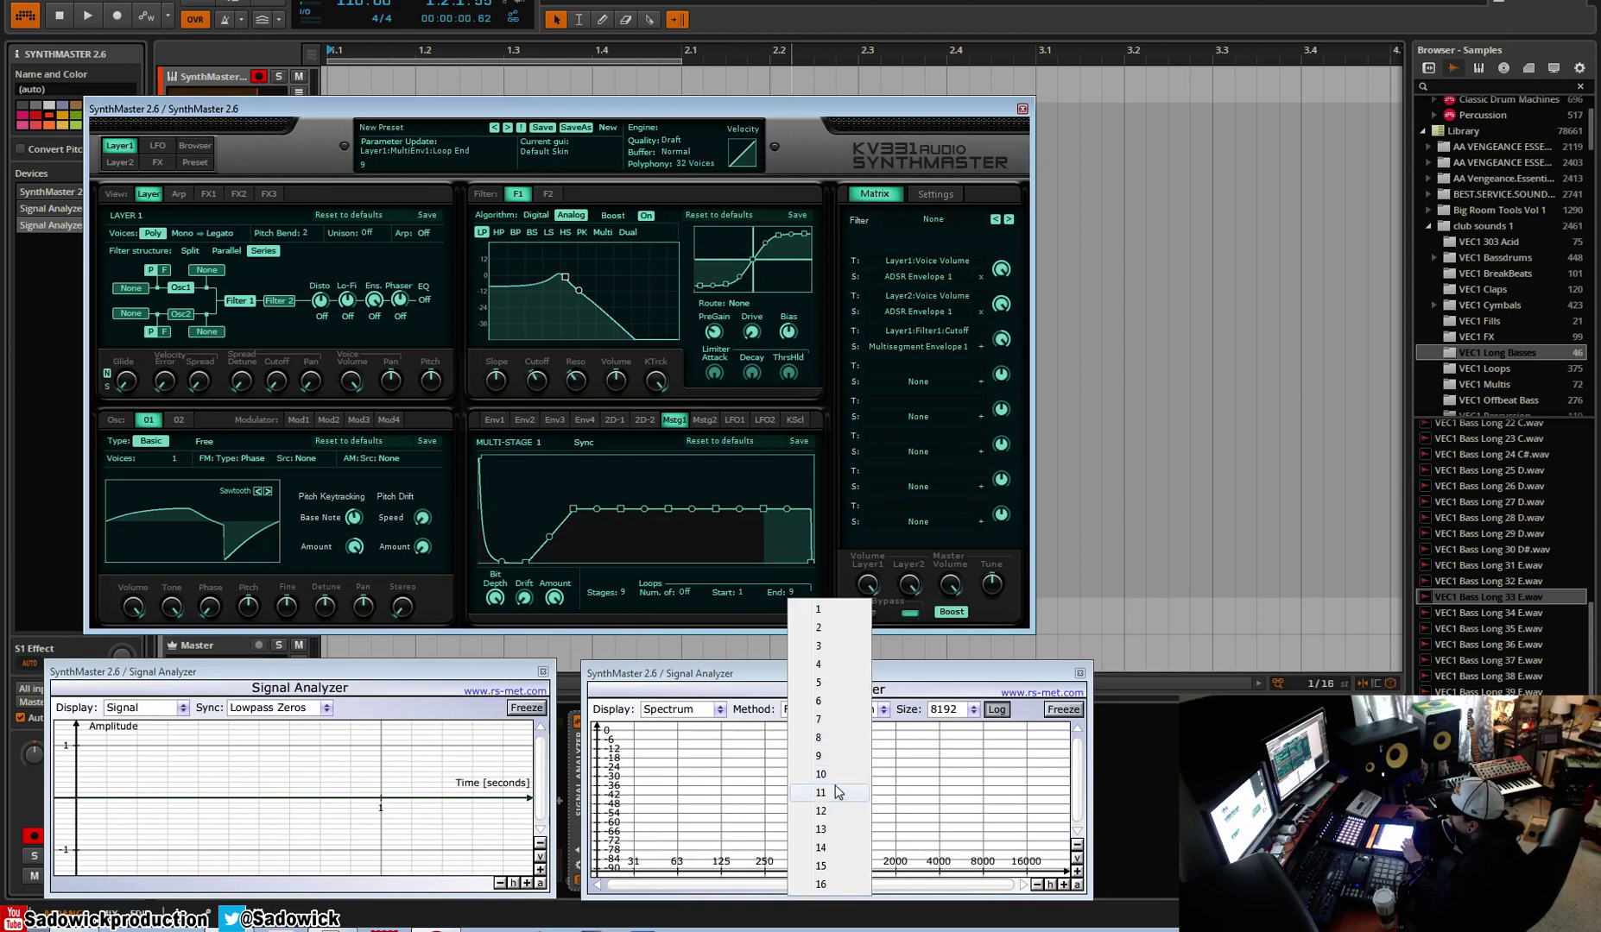
left_click(832, 759)
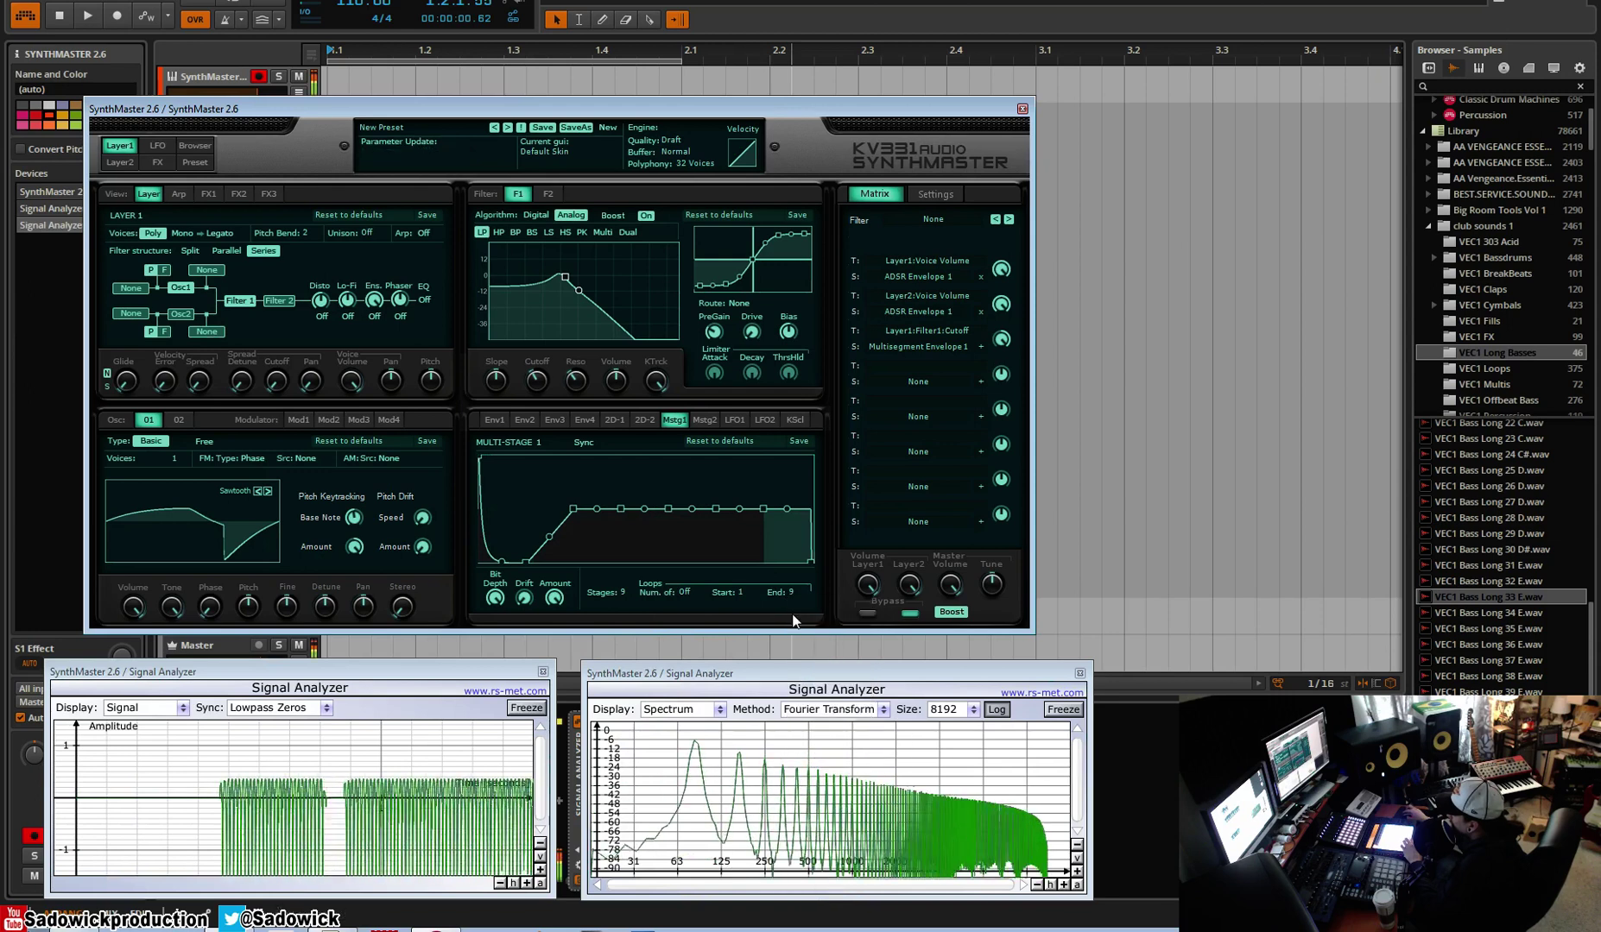
Shape Multi-Stage 1's upper stages into alternating peaks and dips, curve the segments and lengthen the initial decay
left_click_drag(620, 510, 618, 563)
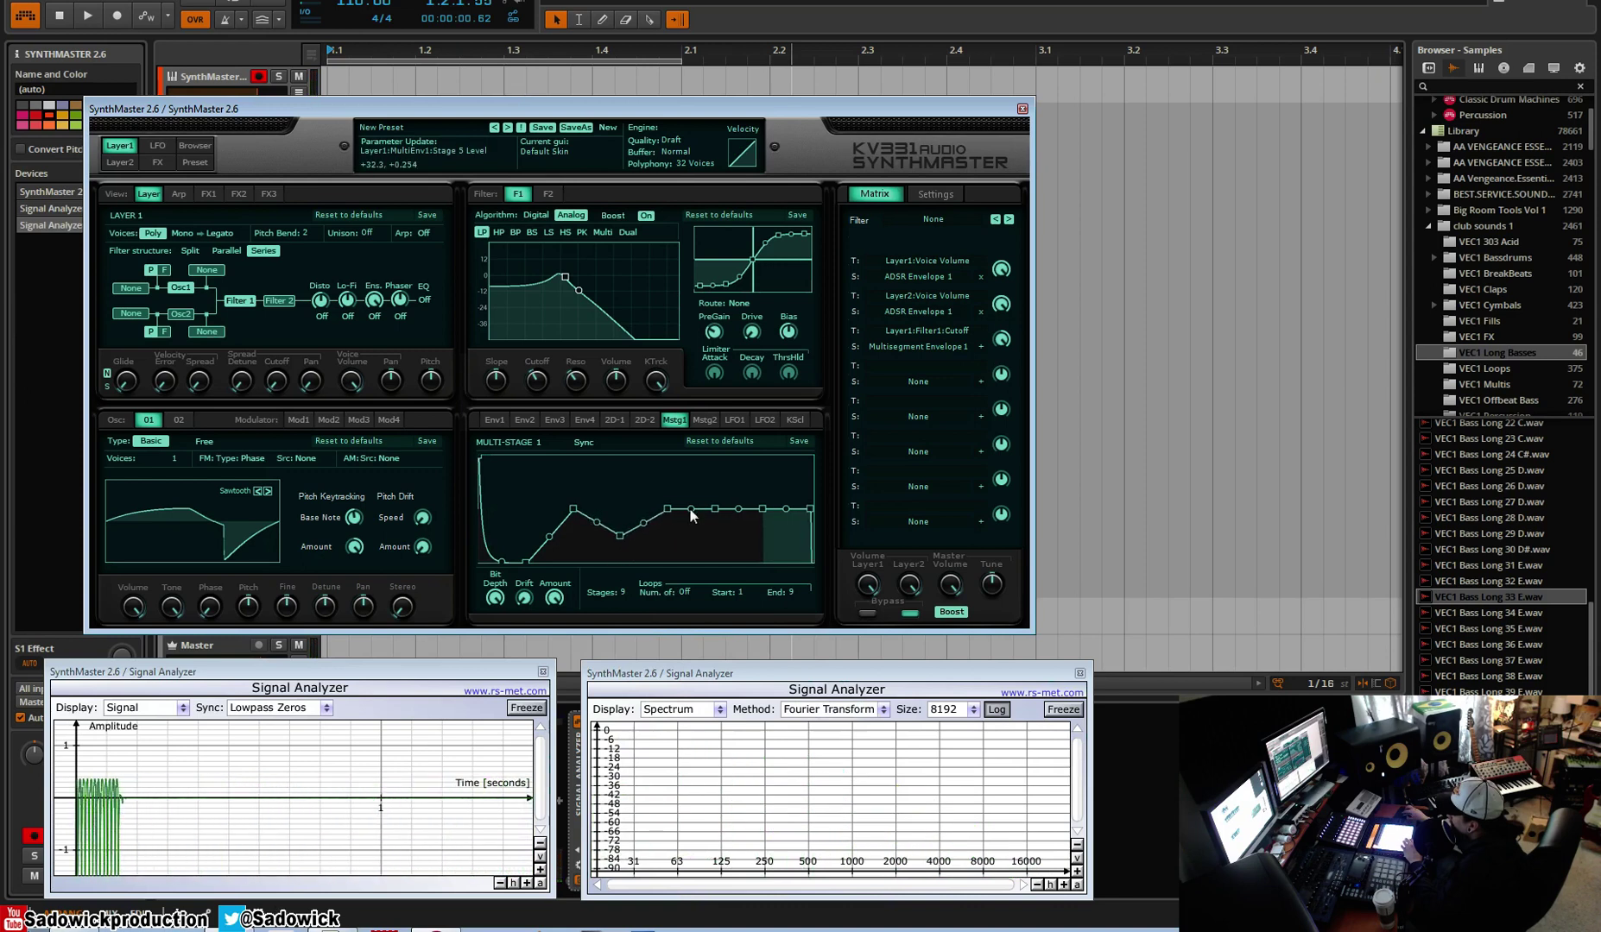
left_click_drag(715, 509, 770, 552)
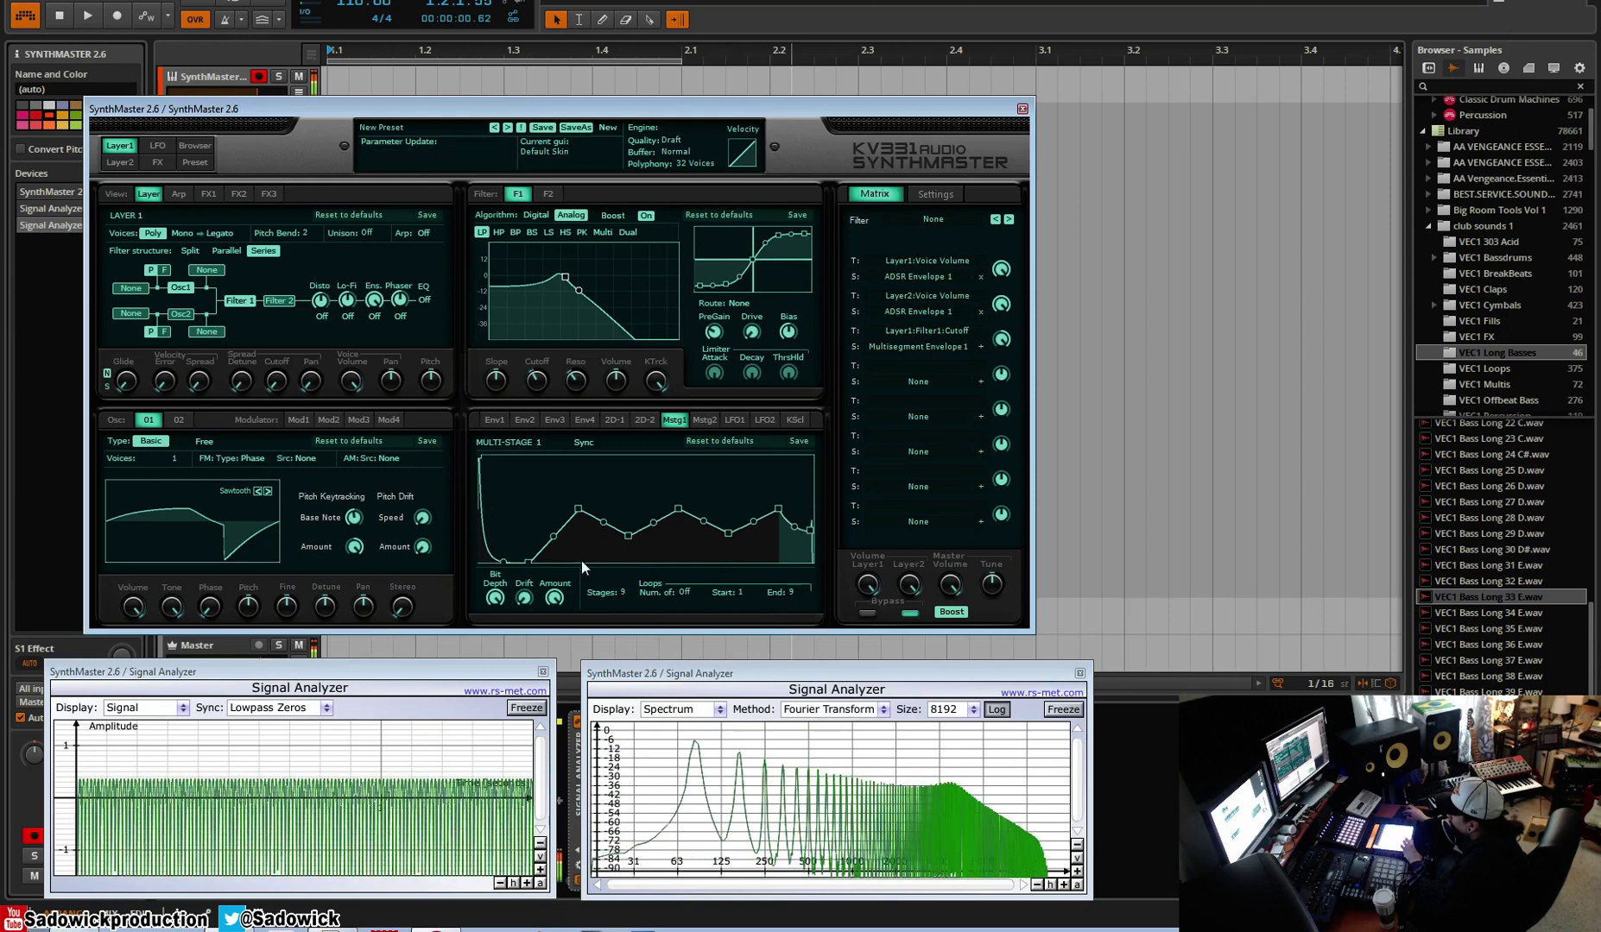
left_click_drag(602, 522, 527, 537)
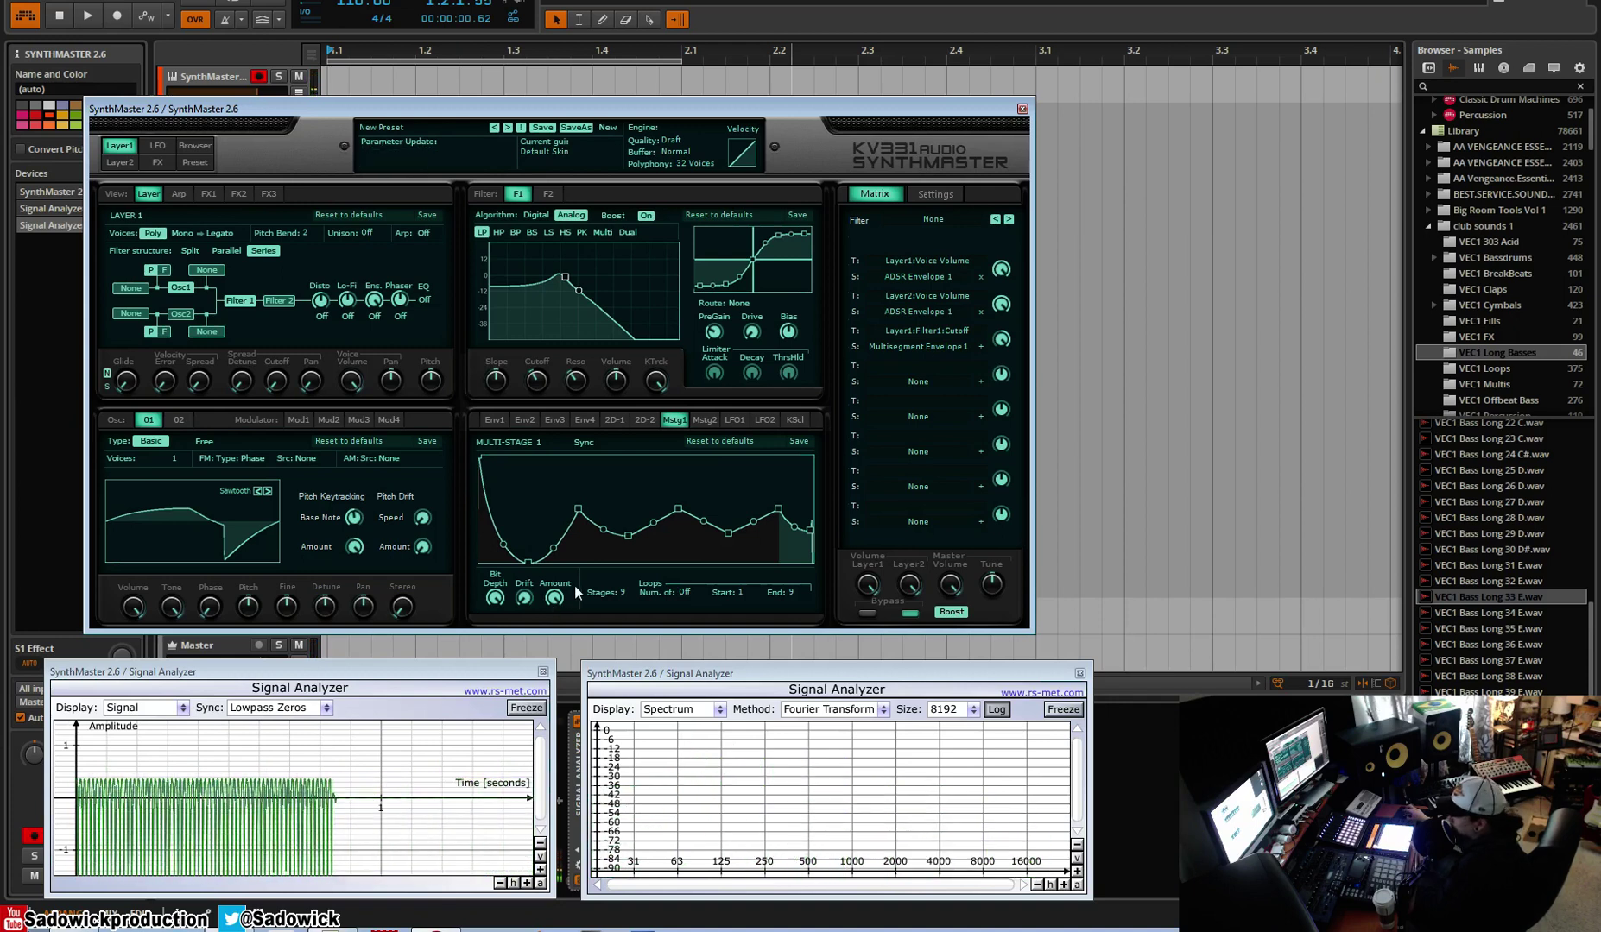
Set Multi-Stage 1 to loop infinitely with loop end 4, and shorten its initial decay
left_click(687, 594)
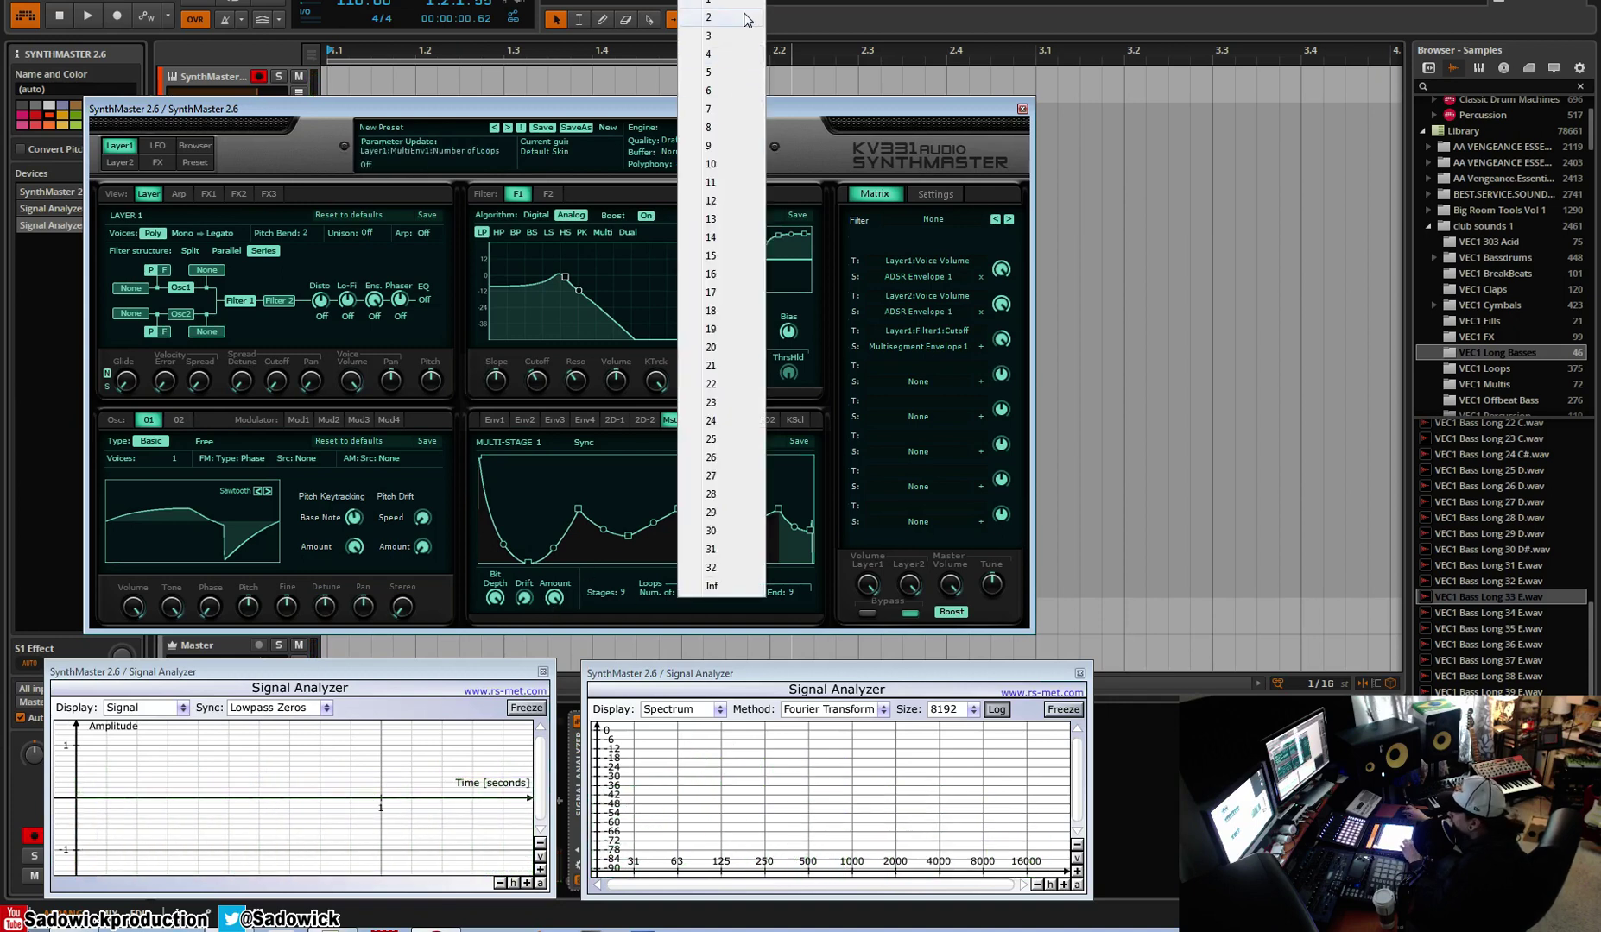
left_click(708, 586)
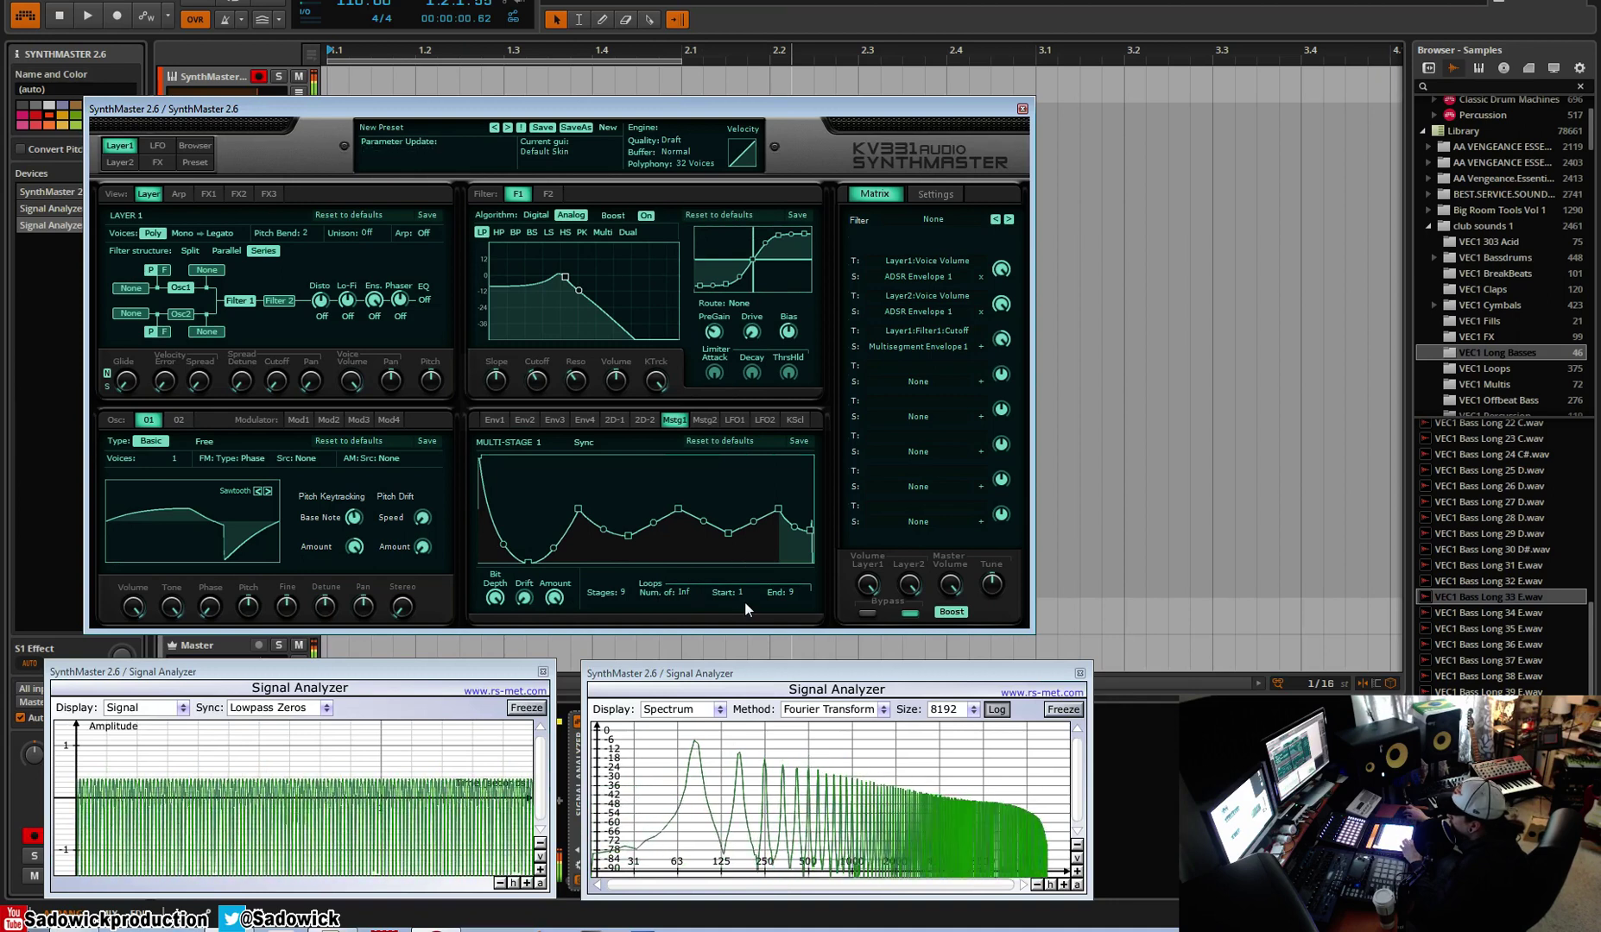
left_click(781, 593)
left_click(807, 655)
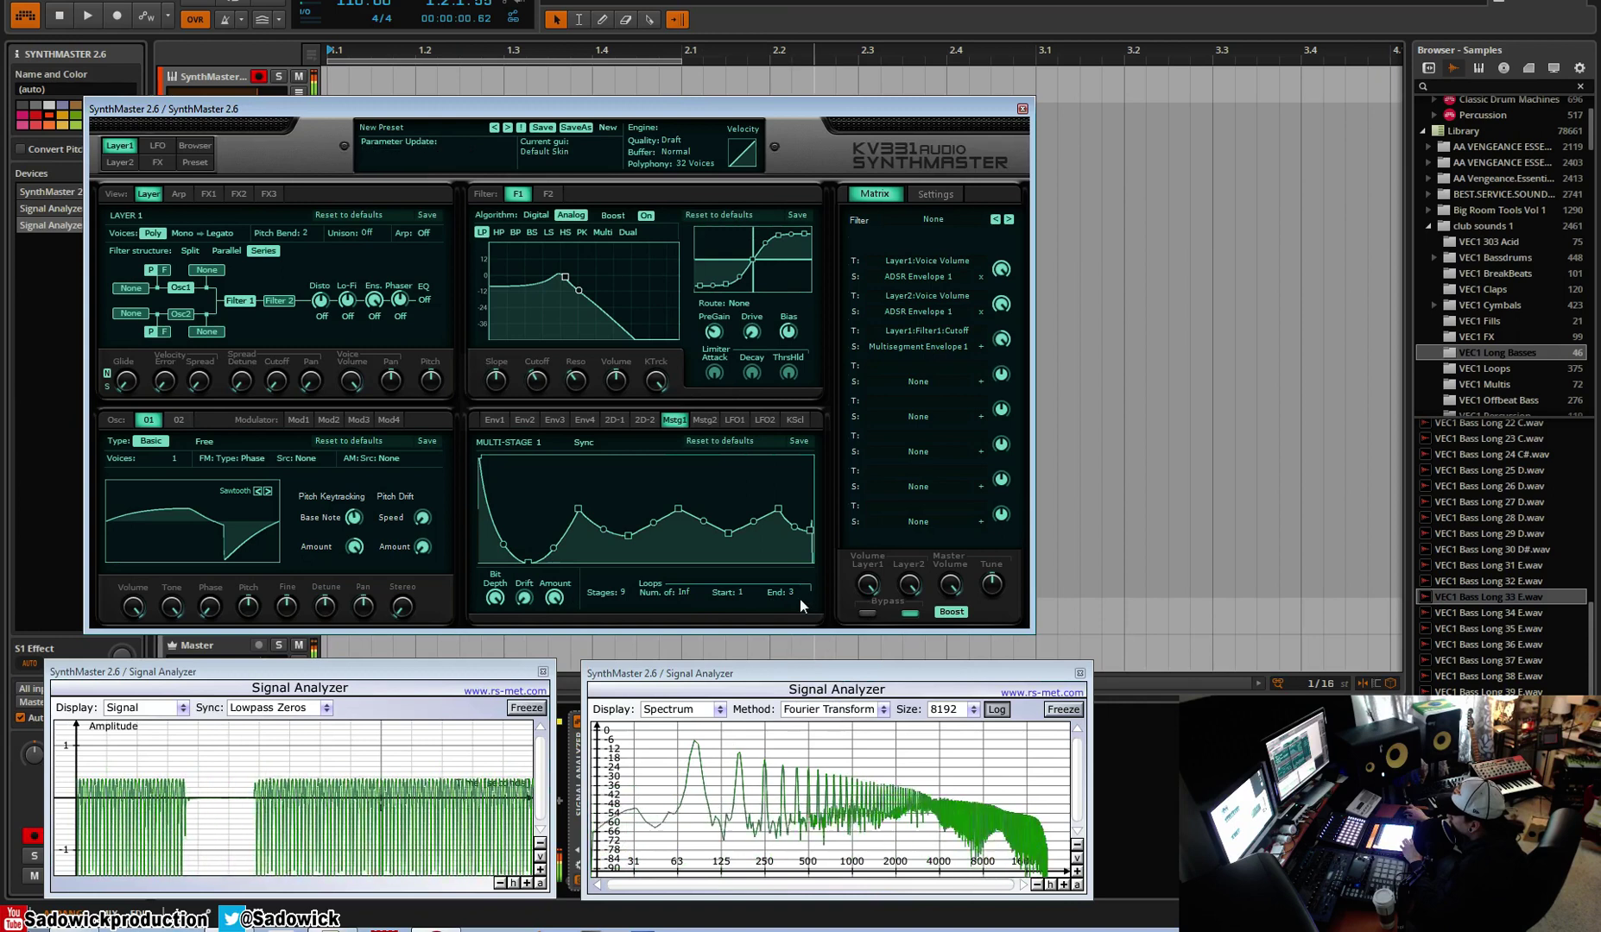
left_click(799, 599)
left_click(832, 664)
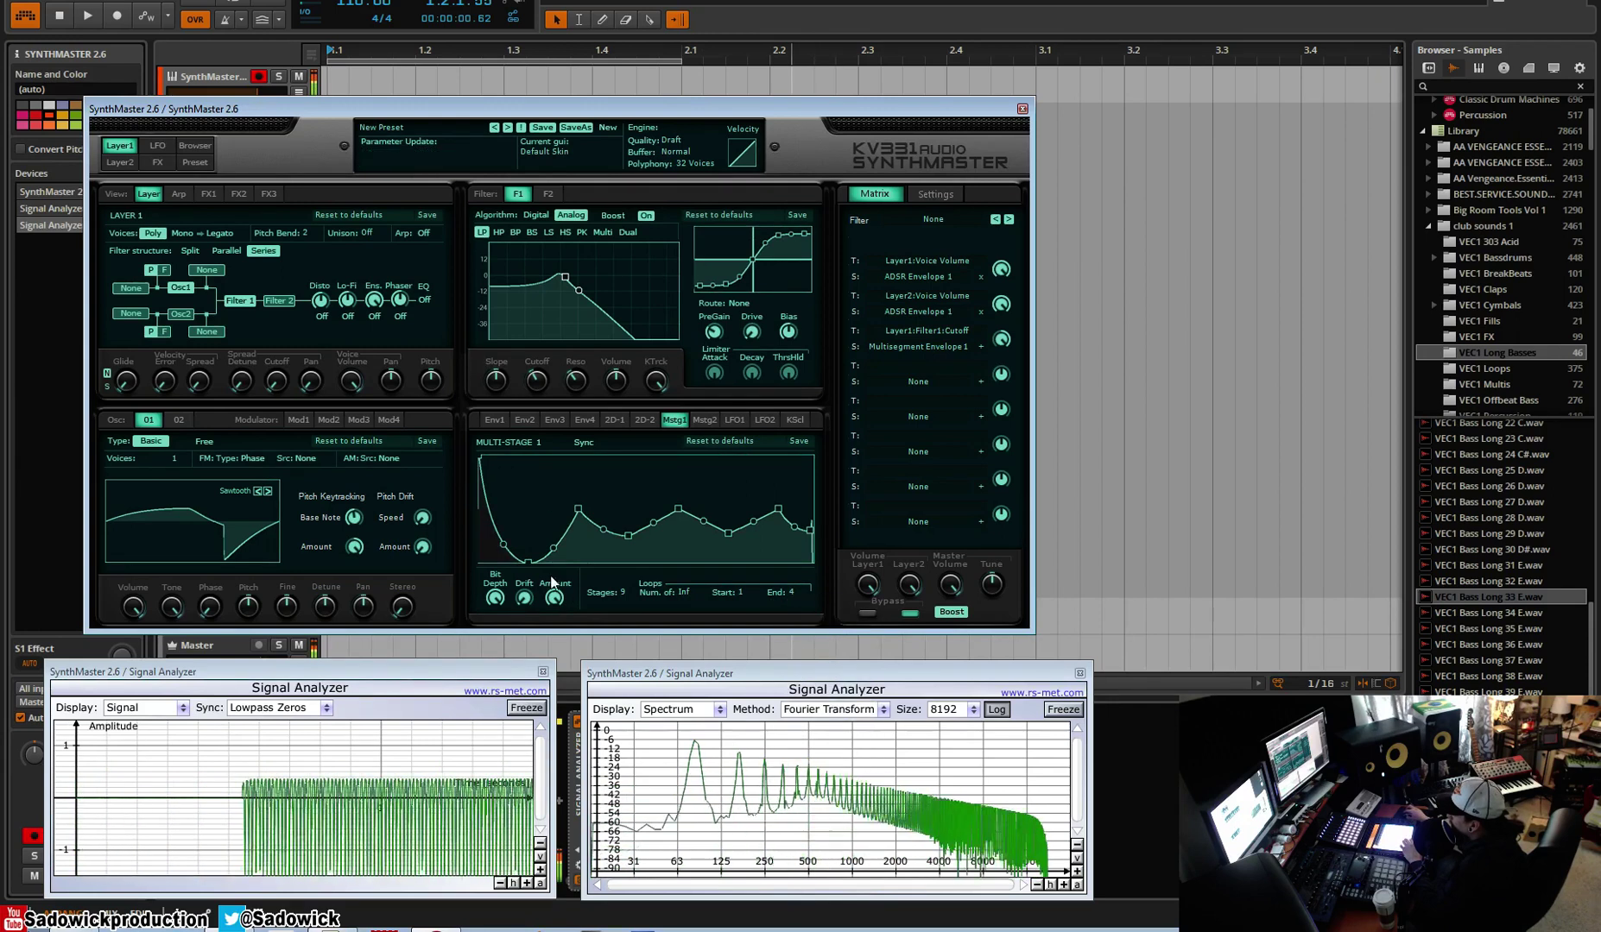
left_click_drag(530, 561, 525, 605)
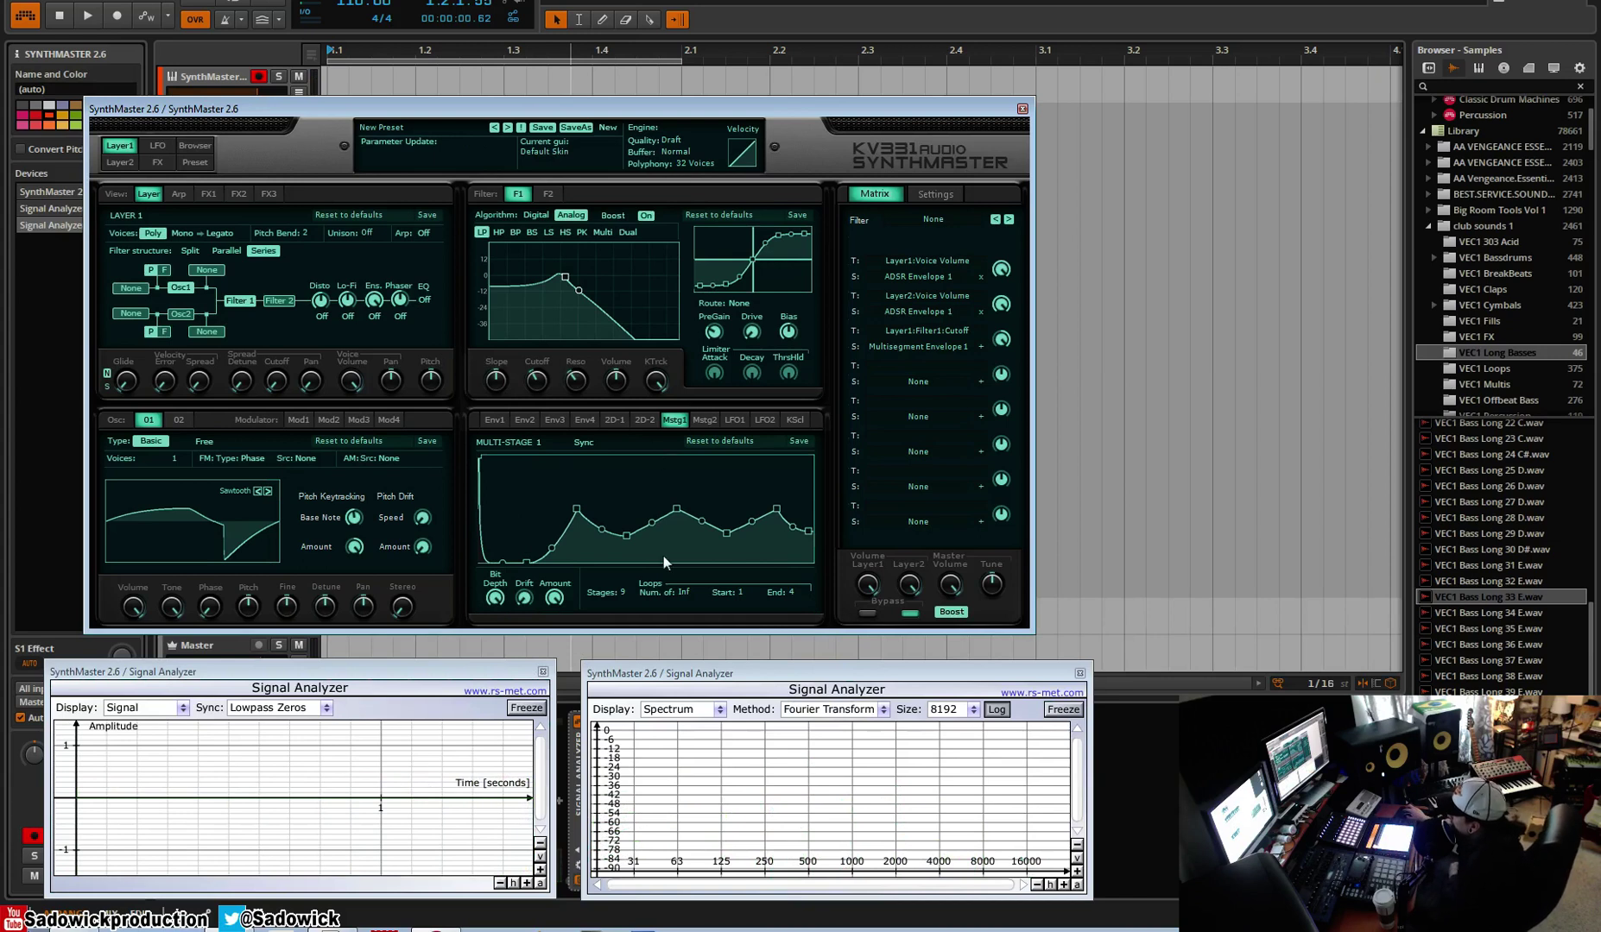
Compare the ADSR 1 envelope with Multi-Stage 1, and raise Multi-Stage 1's drift to 0.201
left_click(497, 420)
left_click(674, 421)
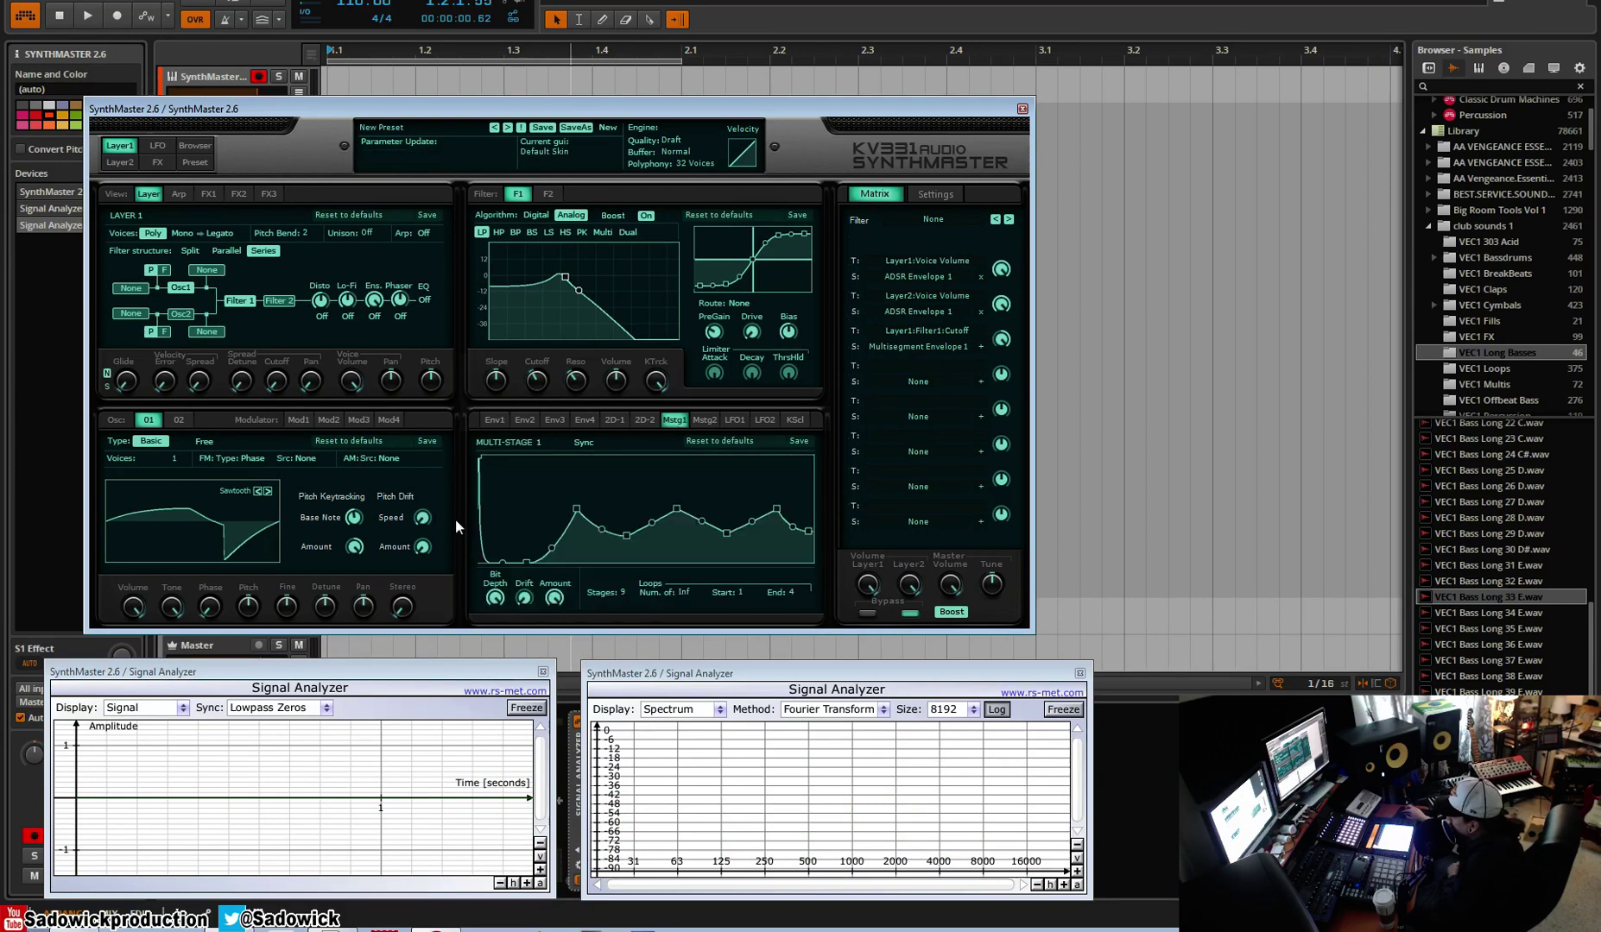
left_click(497, 424)
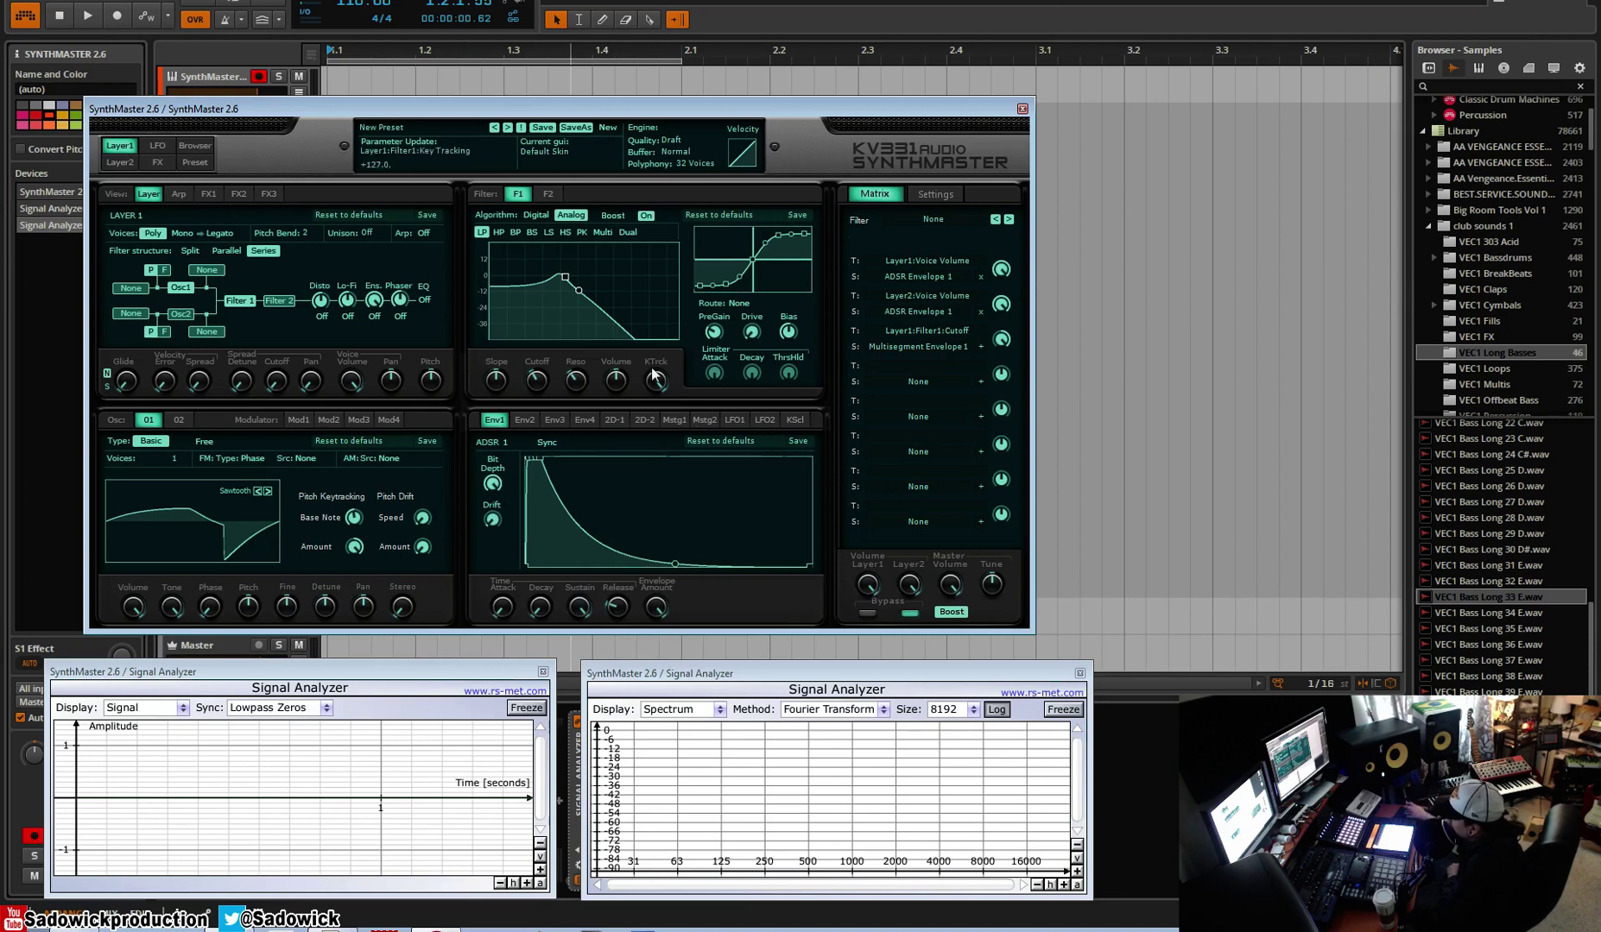
left_click(673, 420)
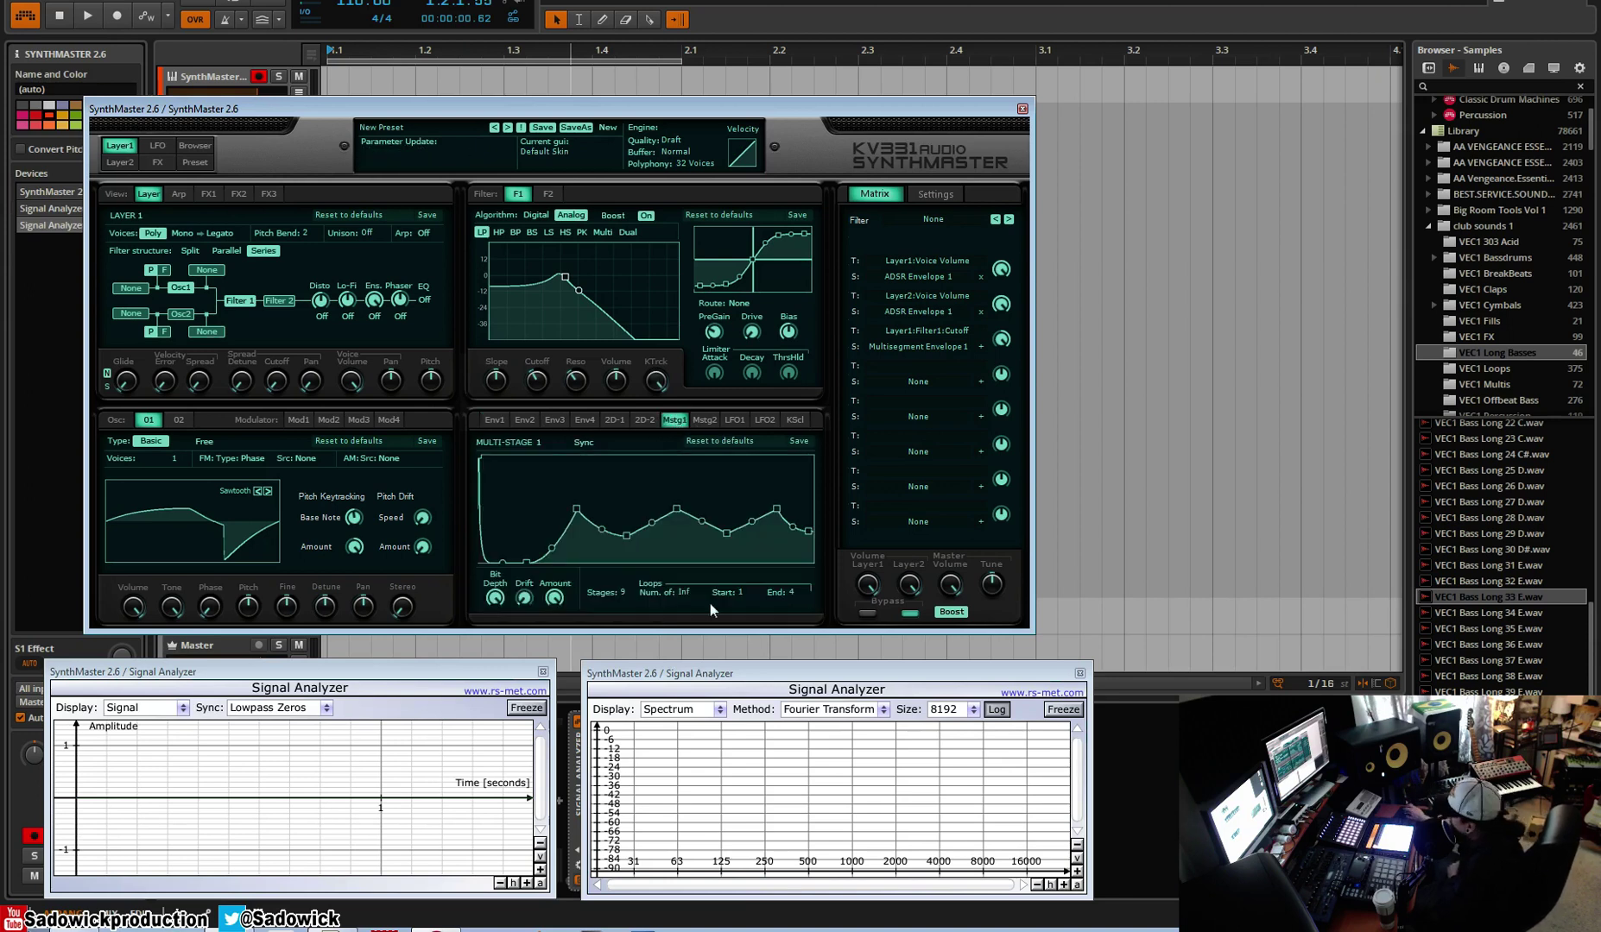
left_click_drag(538, 605, 543, 559)
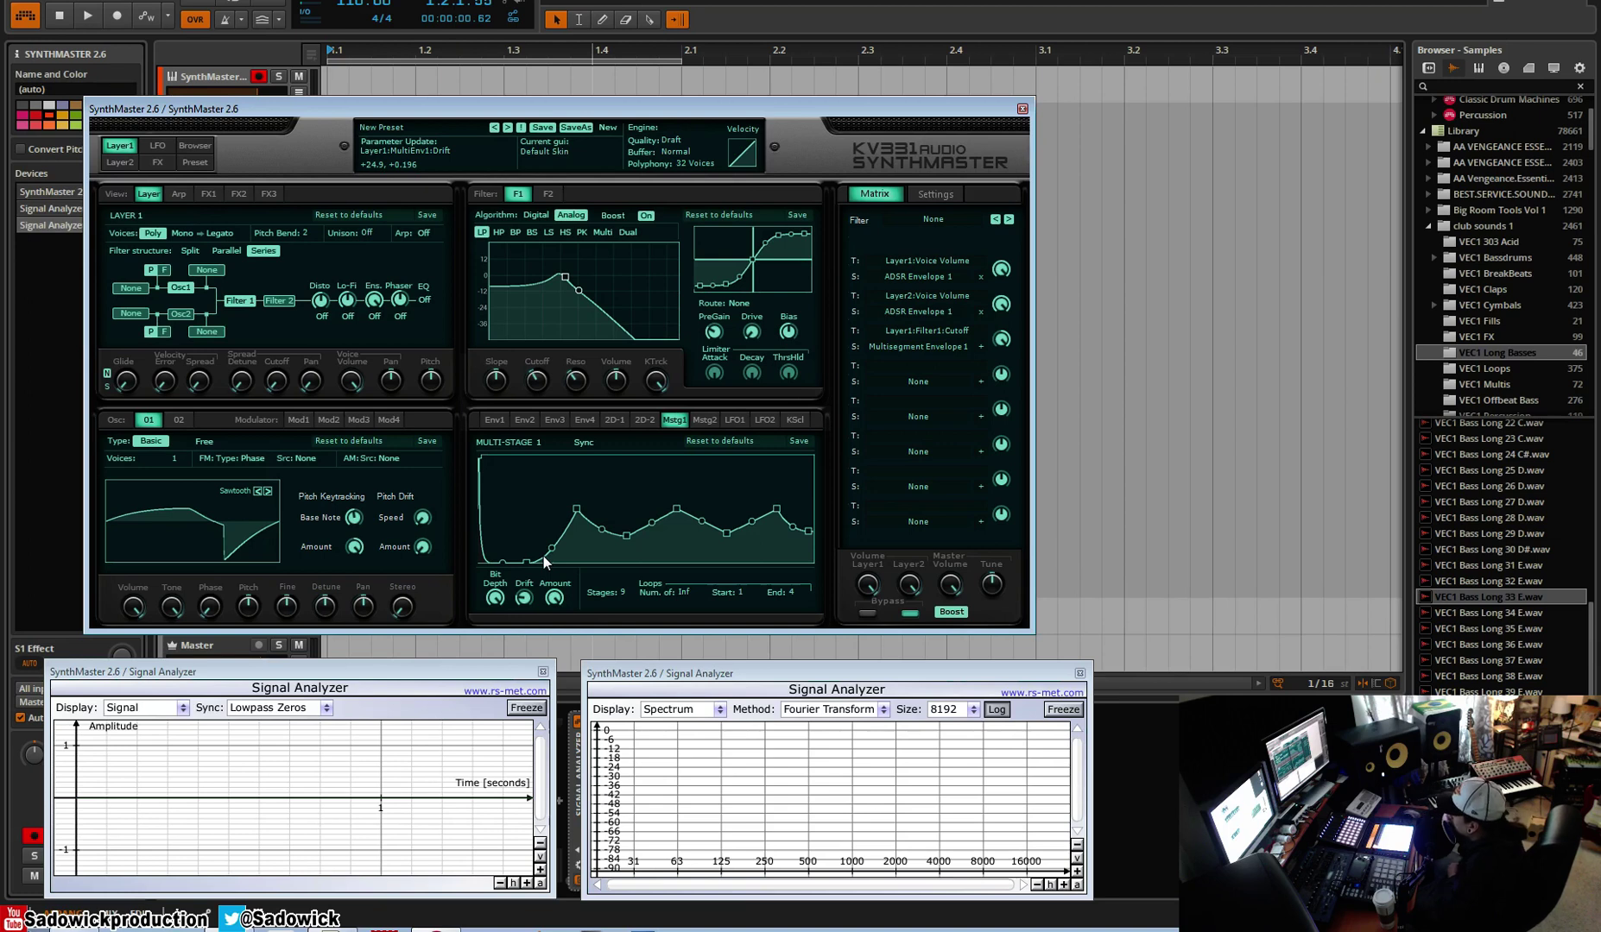
left_click_drag(530, 607, 532, 605)
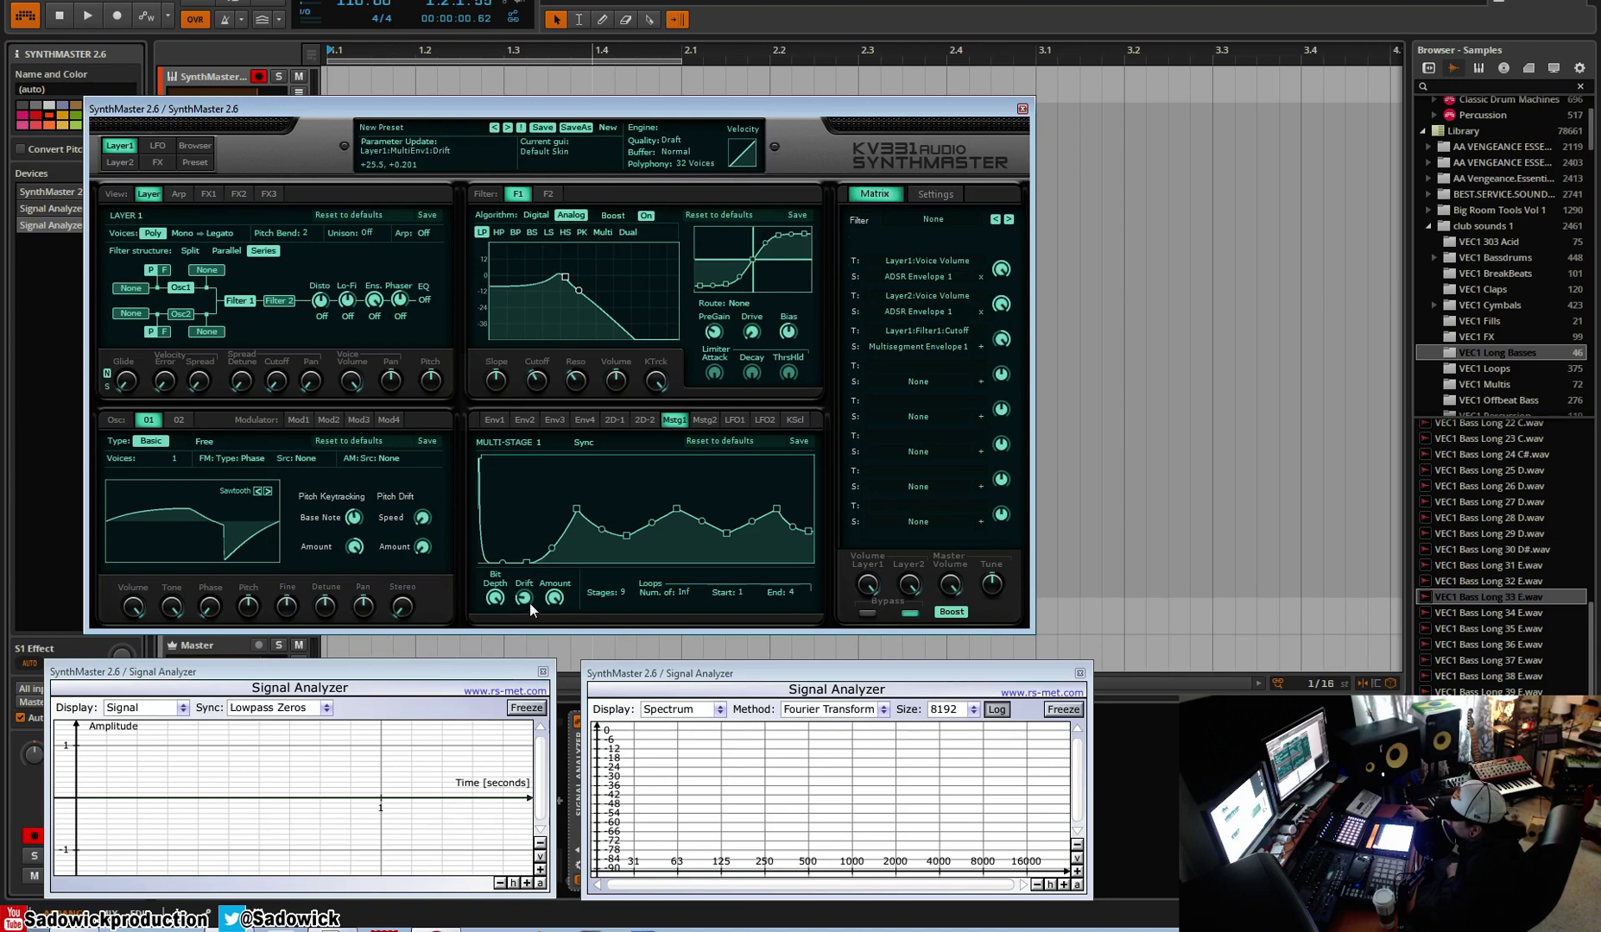